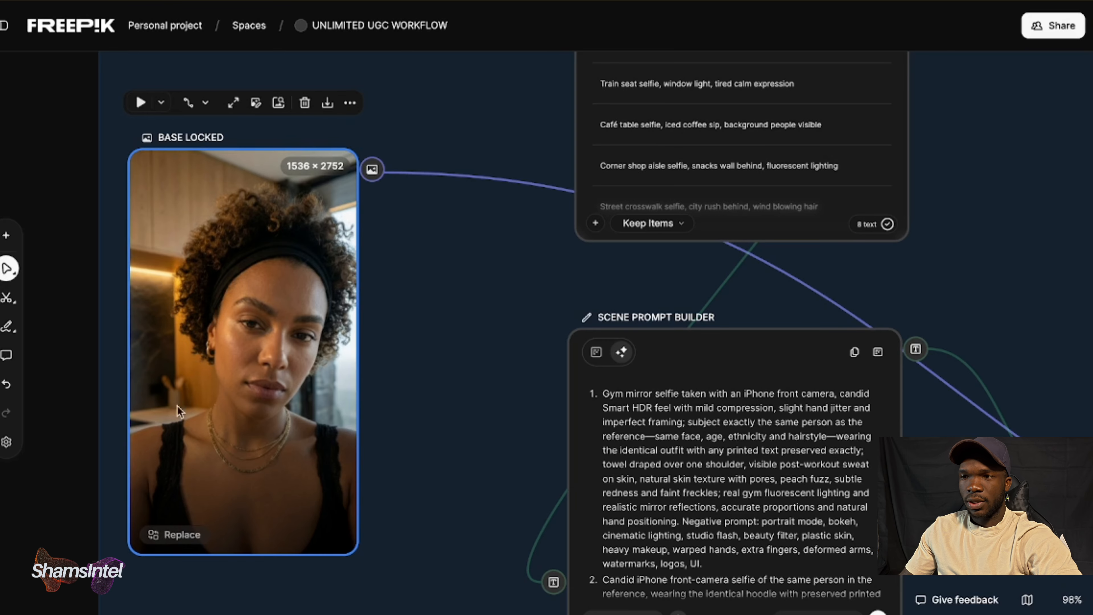
# Look over the selfie scene descriptions in the SCENE BANK list
pyautogui.scroll(6, 214, 309)
pyautogui.hscroll(8, 214, 309)
pyautogui.hscroll(2, 214, 311)
pyautogui.scroll(1, 213, 311)
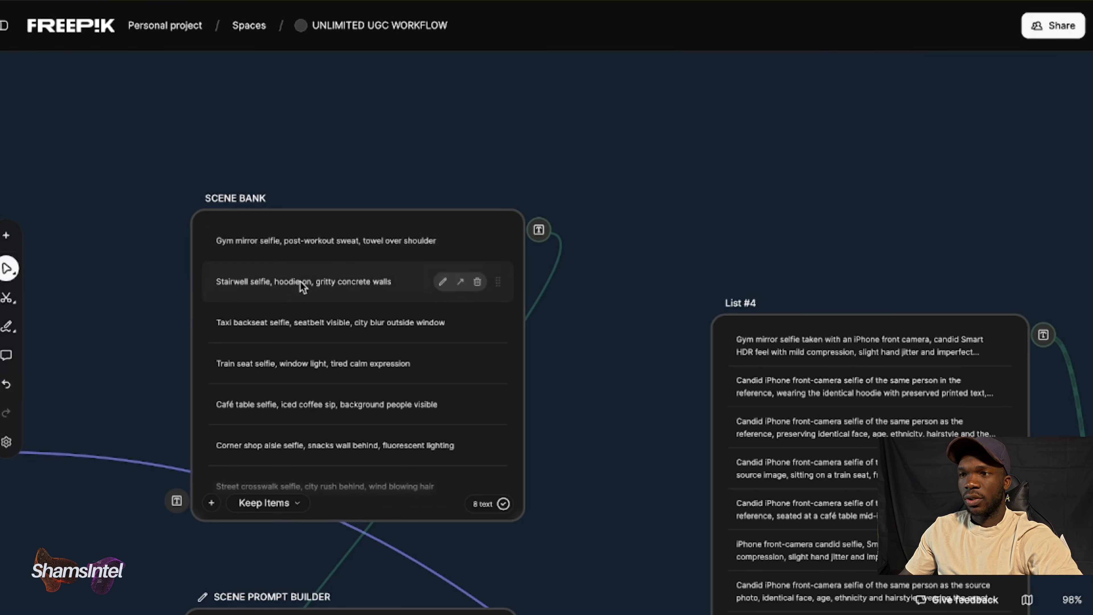
pyautogui.scroll(-10, 300, 282)
pyautogui.scroll(5, 300, 283)
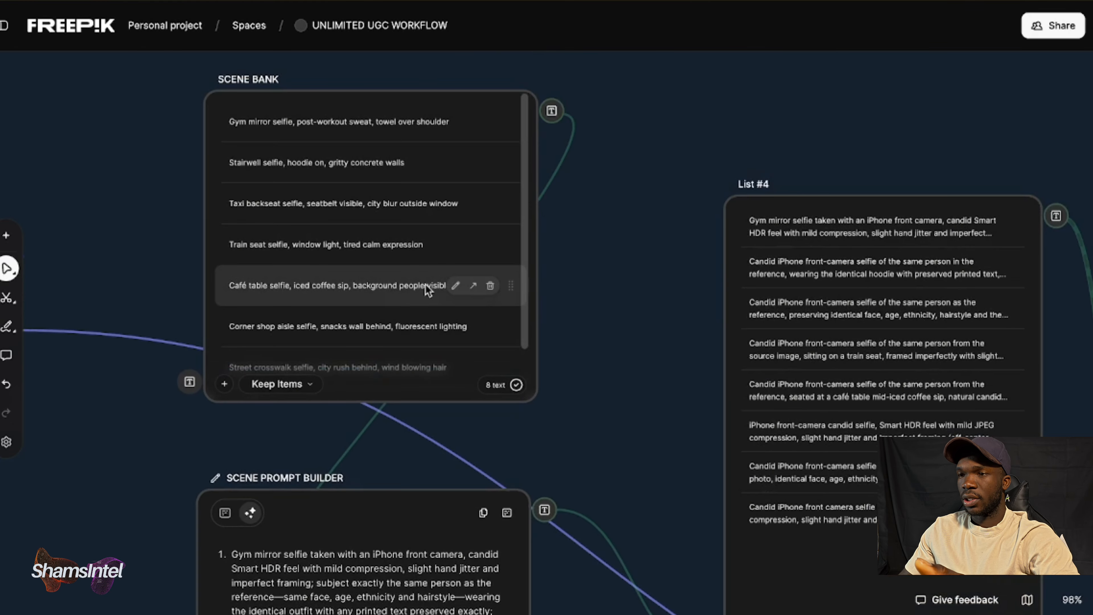
pyautogui.scroll(1, 430, 286)
pyautogui.hscroll(-1, 430, 287)
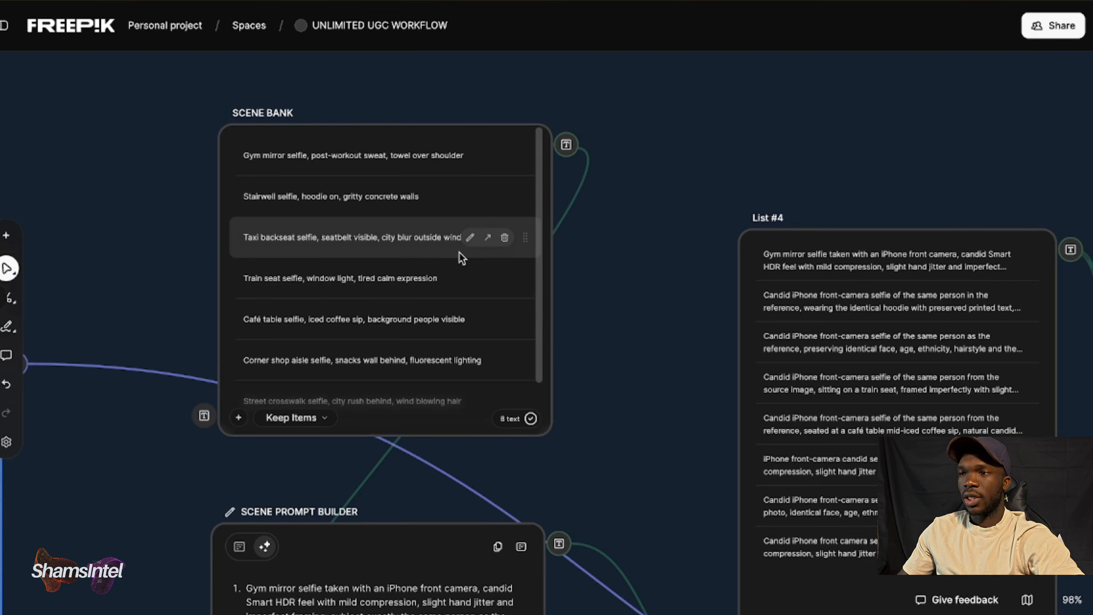
# Replace the train seat scene in SCENE BANK with "FULL BODY MIRROR SELFIE, CLEAN ROOM, phone covering part of the face"
pyautogui.click(470, 278)
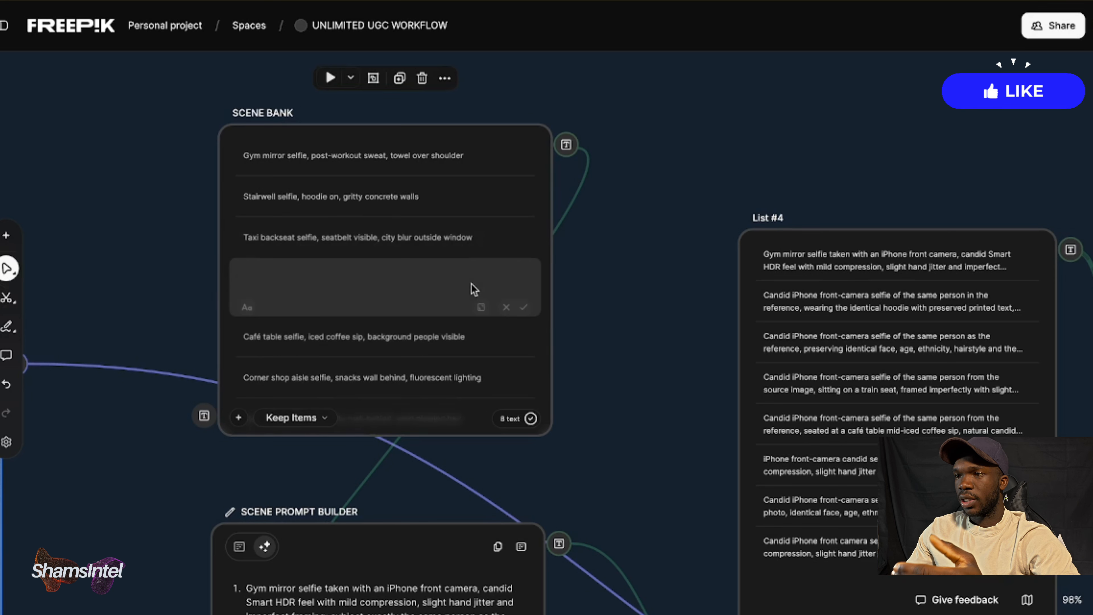
pyautogui.tripleClick(395, 258)
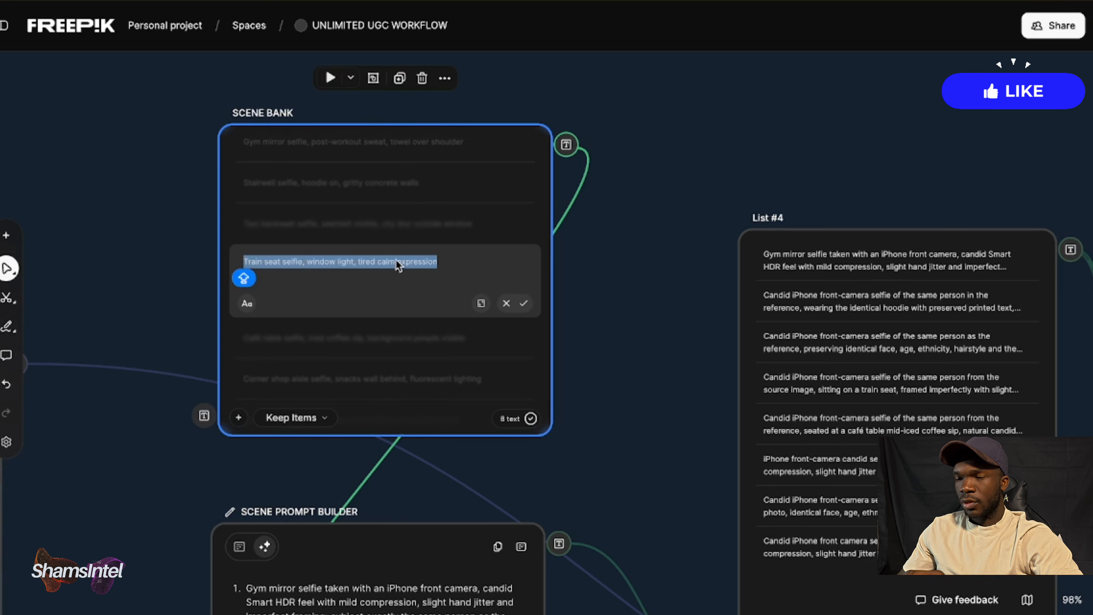
pyautogui.write('FU')
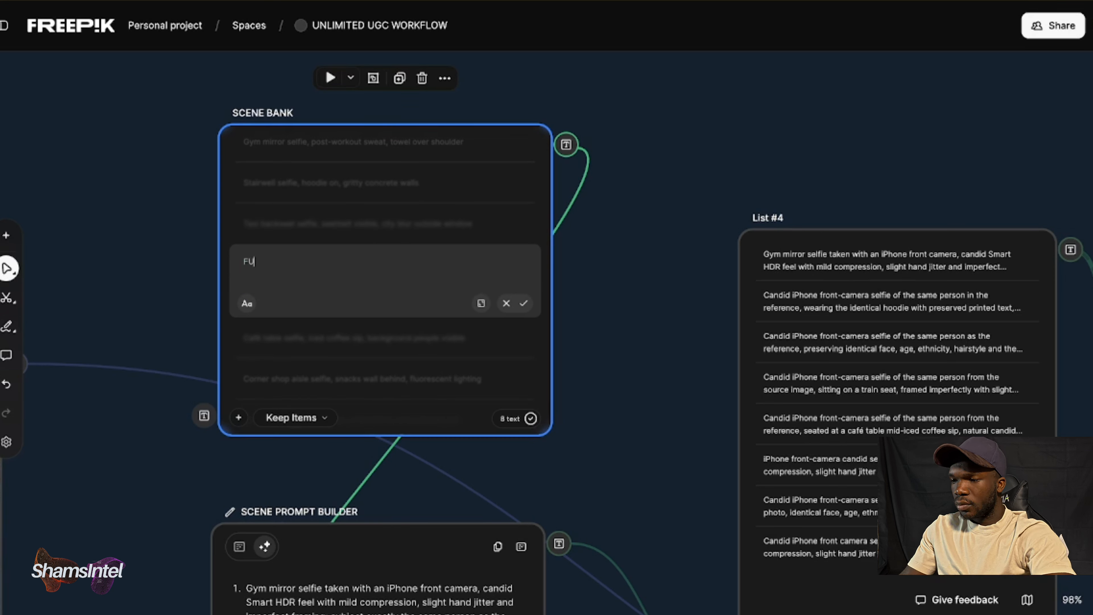
pyautogui.write('LL BODY')
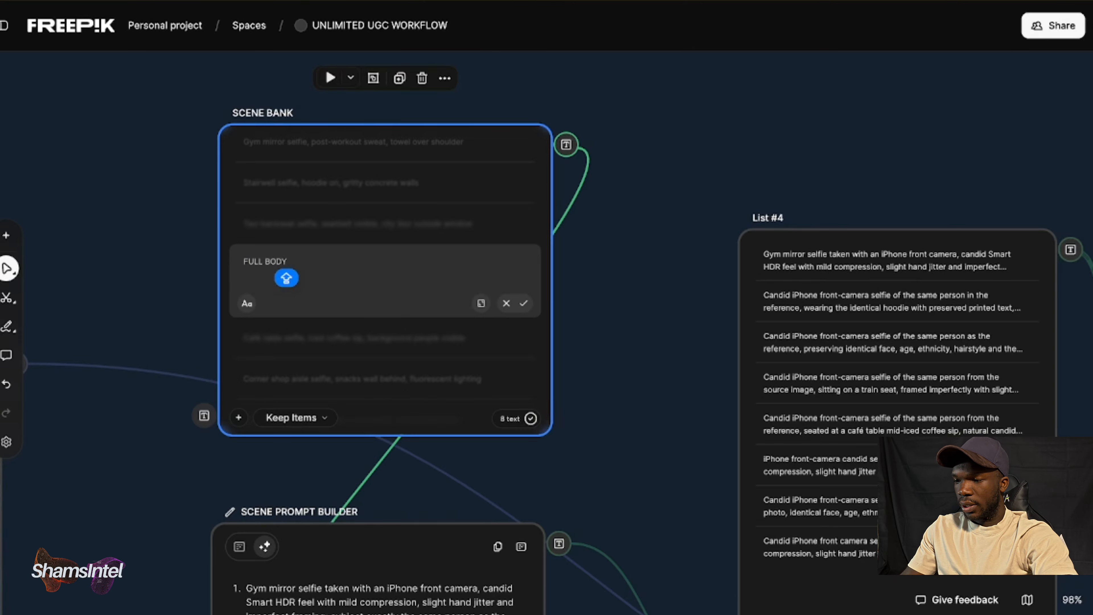
pyautogui.write(' M')
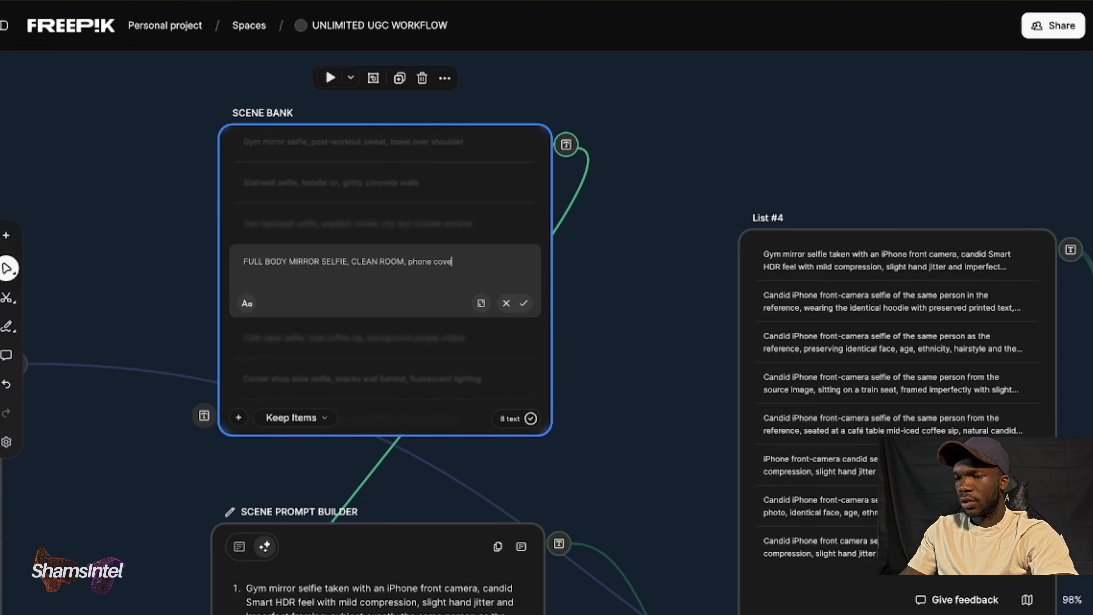
pyautogui.write('part of the face')
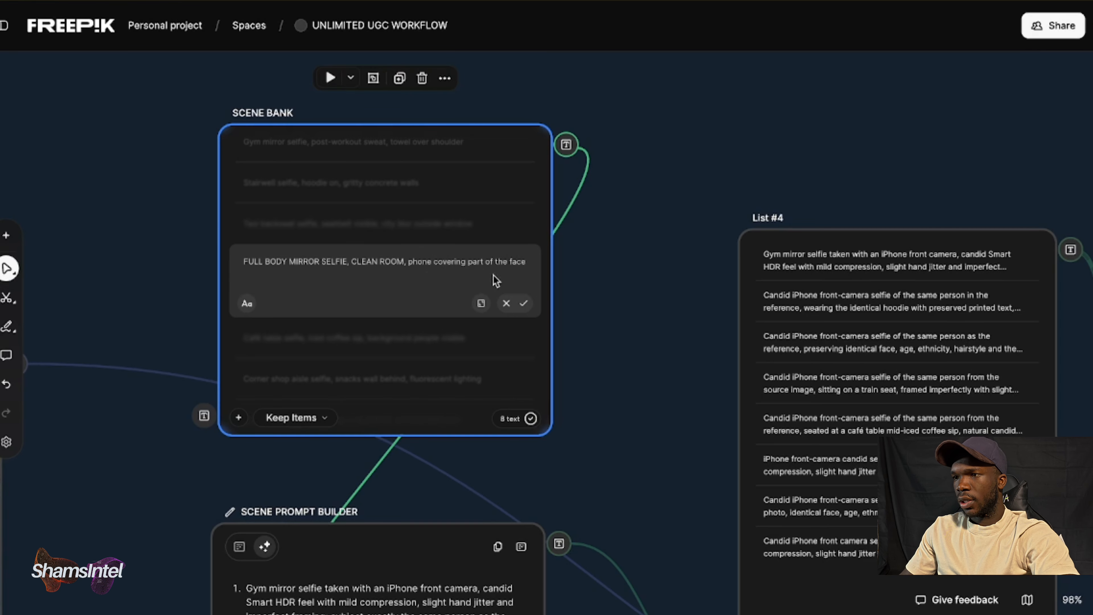
pyautogui.click(523, 303)
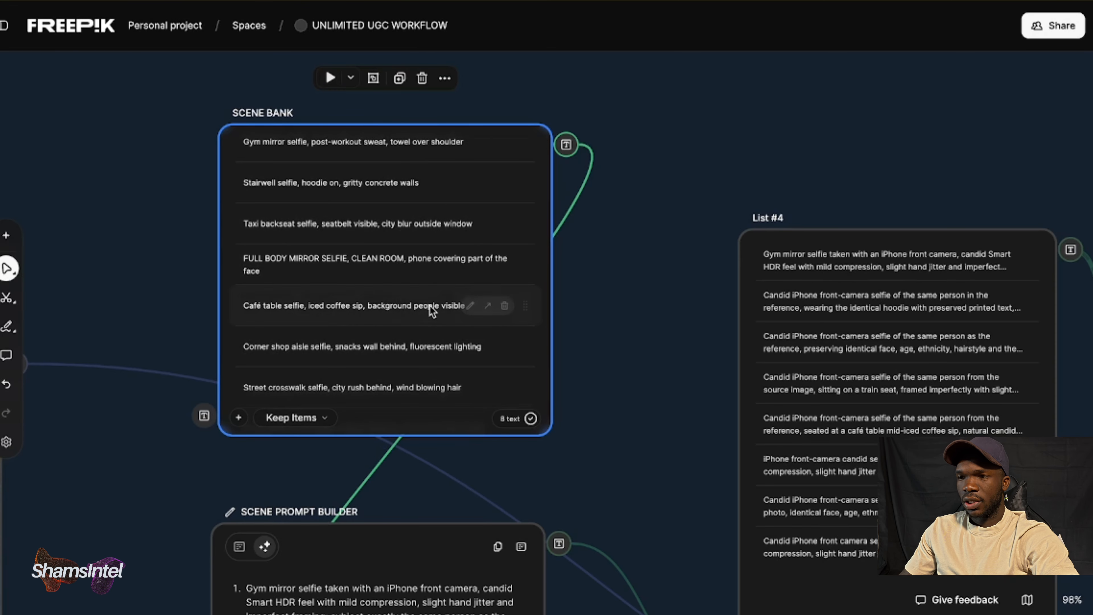
# Check the remaining SCENE BANK entries and display the instruction text of the SCENE PROMPT BUILDER
pyautogui.scroll(-1, 429, 306)
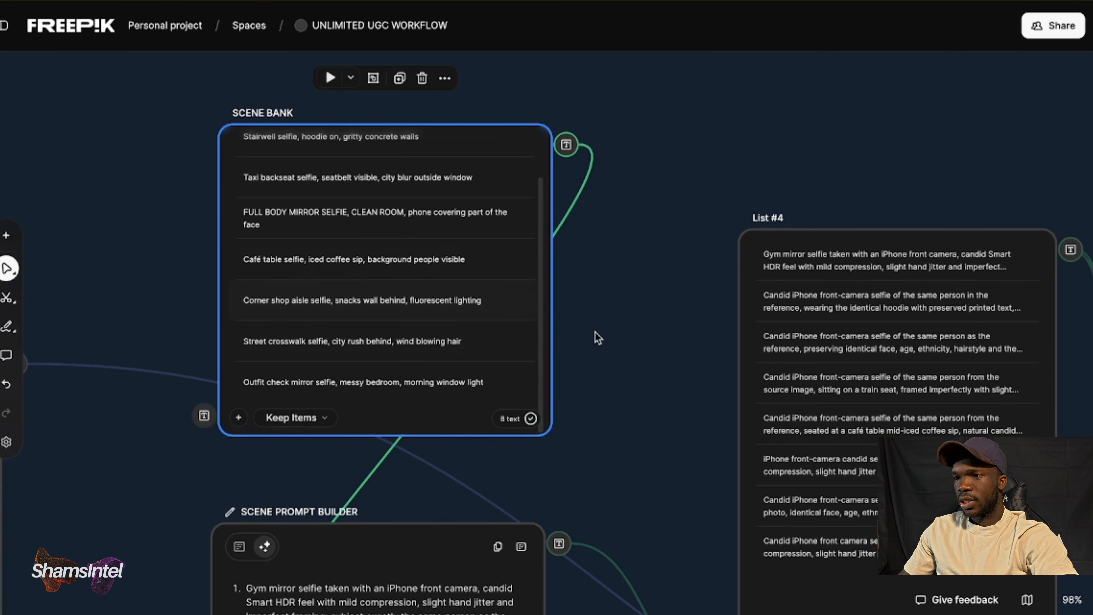
pyautogui.scroll(-5, 593, 337)
pyautogui.click(264, 380)
pyautogui.scroll(5, 319, 147)
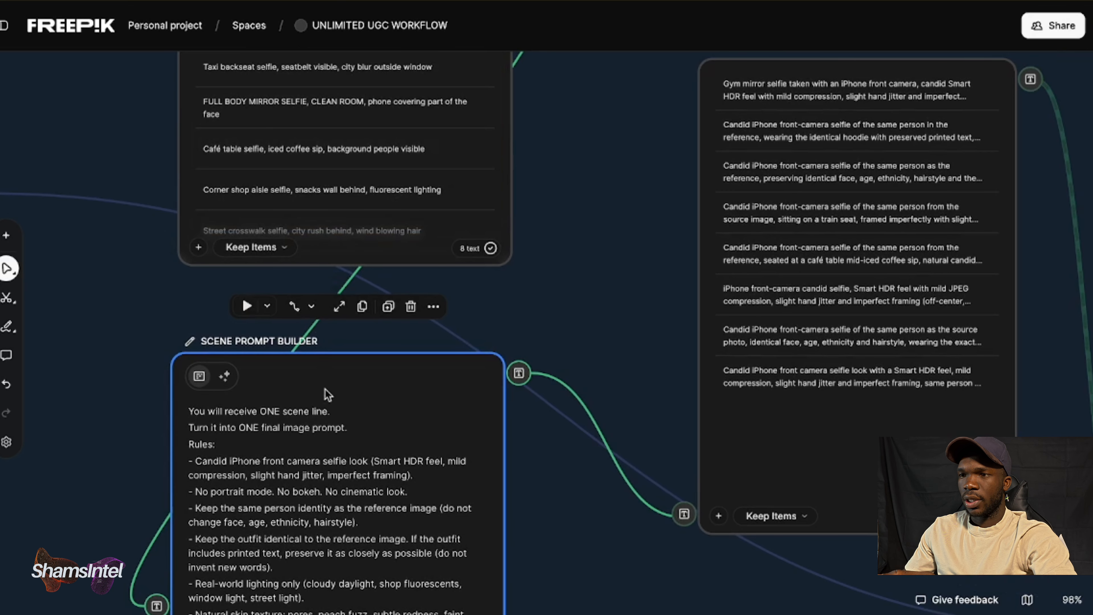
# Examine the prompts in List #4, the Image Generator #3 node and how the whole workflow is connected
pyautogui.hscroll(10, 637, 349)
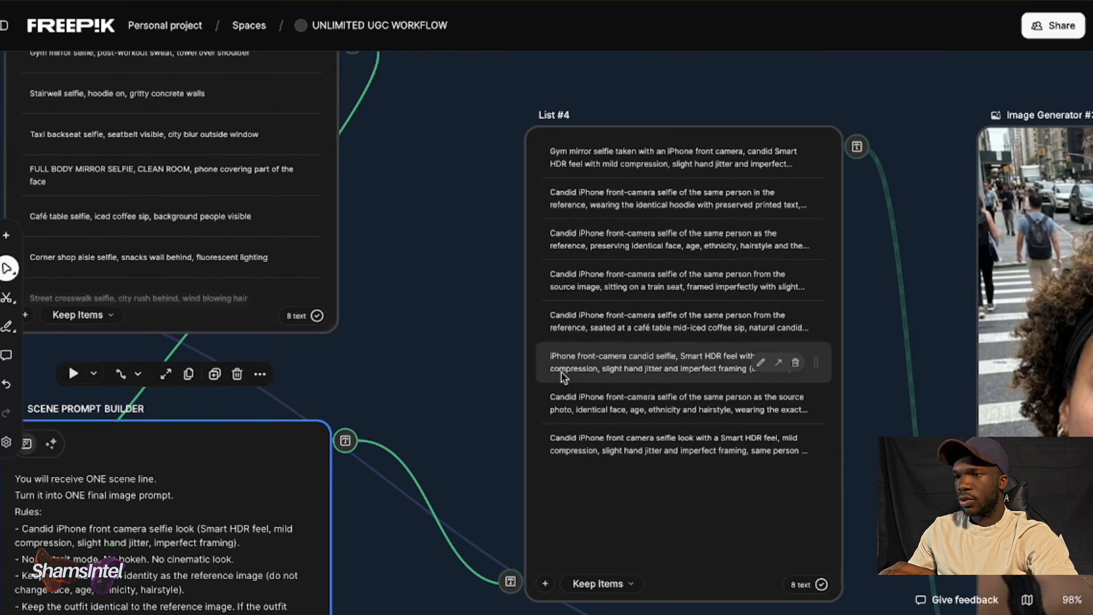
pyautogui.hscroll(10, 512, 447)
pyautogui.scroll(-5, 512, 448)
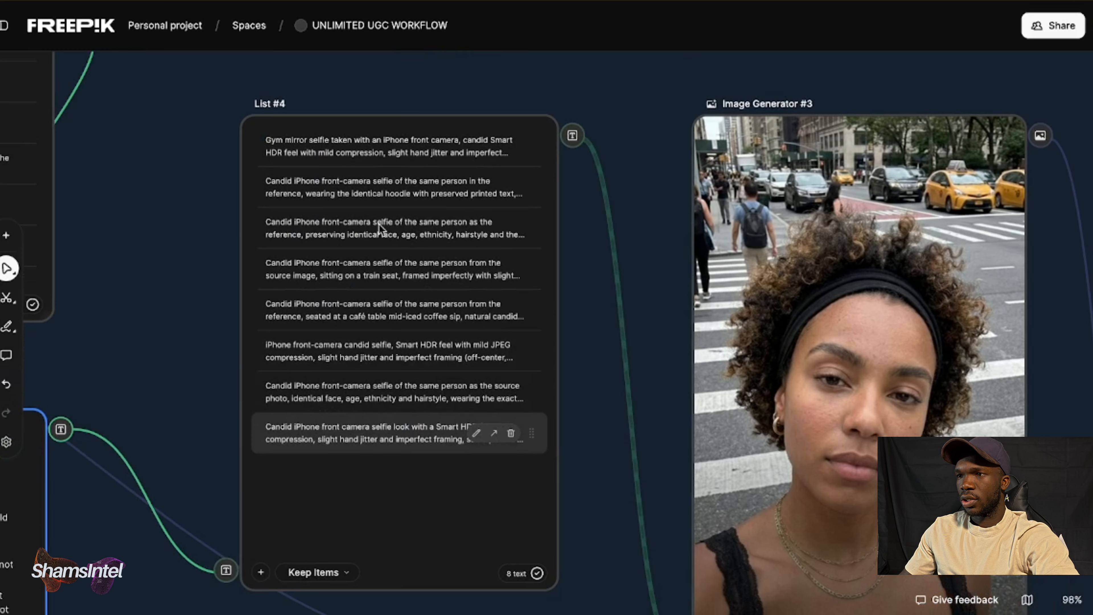
pyautogui.hscroll(2, 455, 259)
pyautogui.scroll(-1, 455, 258)
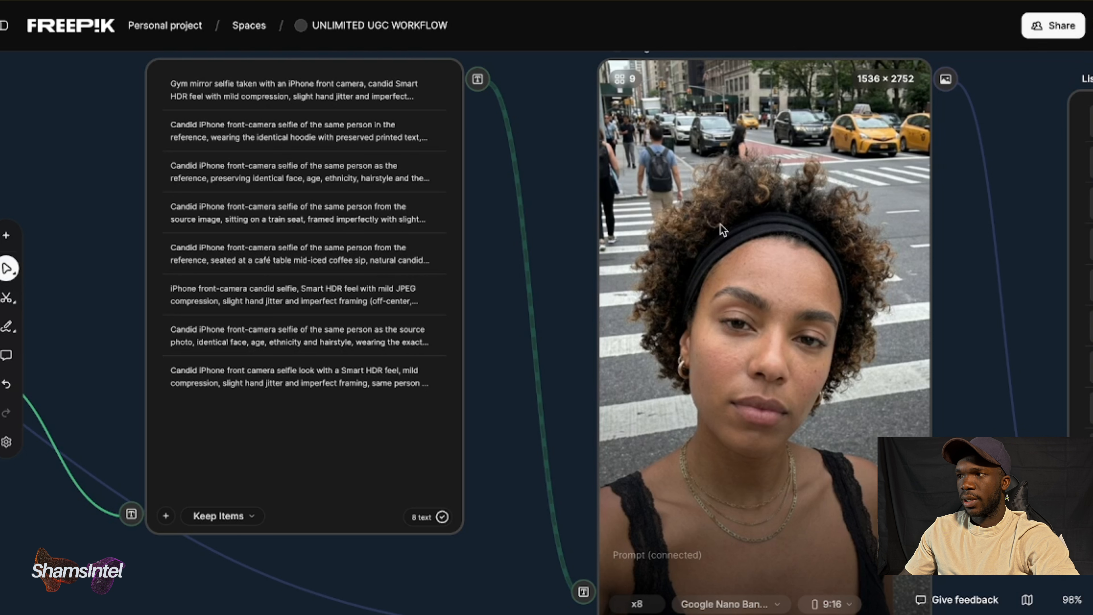
pyautogui.scroll(-6, 720, 224)
pyautogui.hscroll(-4, 721, 225)
pyautogui.scroll(1, 721, 225)
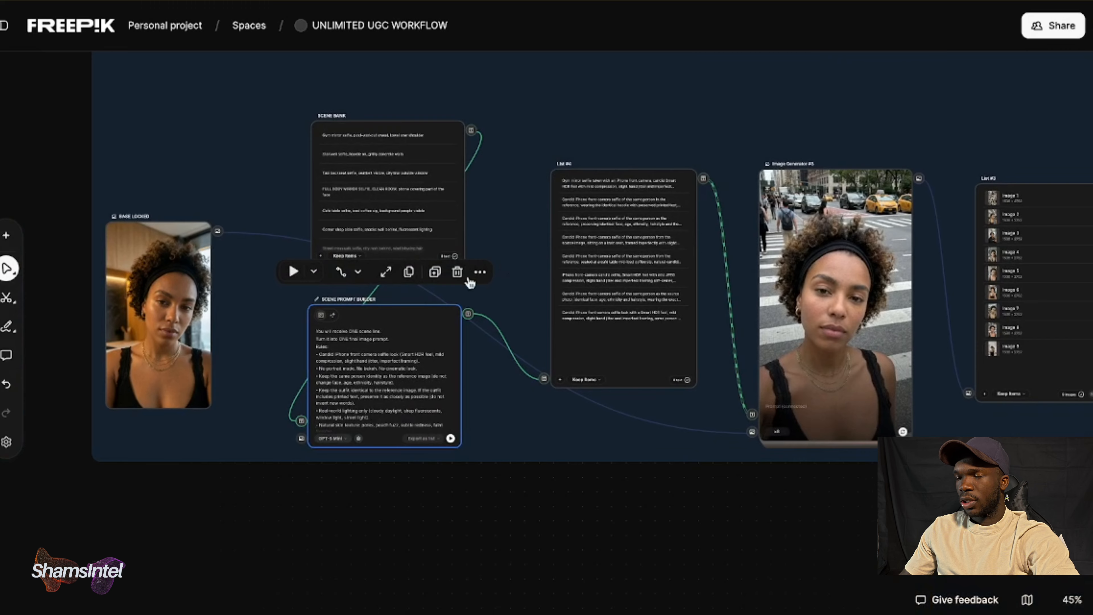
pyautogui.scroll(4, 843, 271)
pyautogui.hscroll(4, 844, 271)
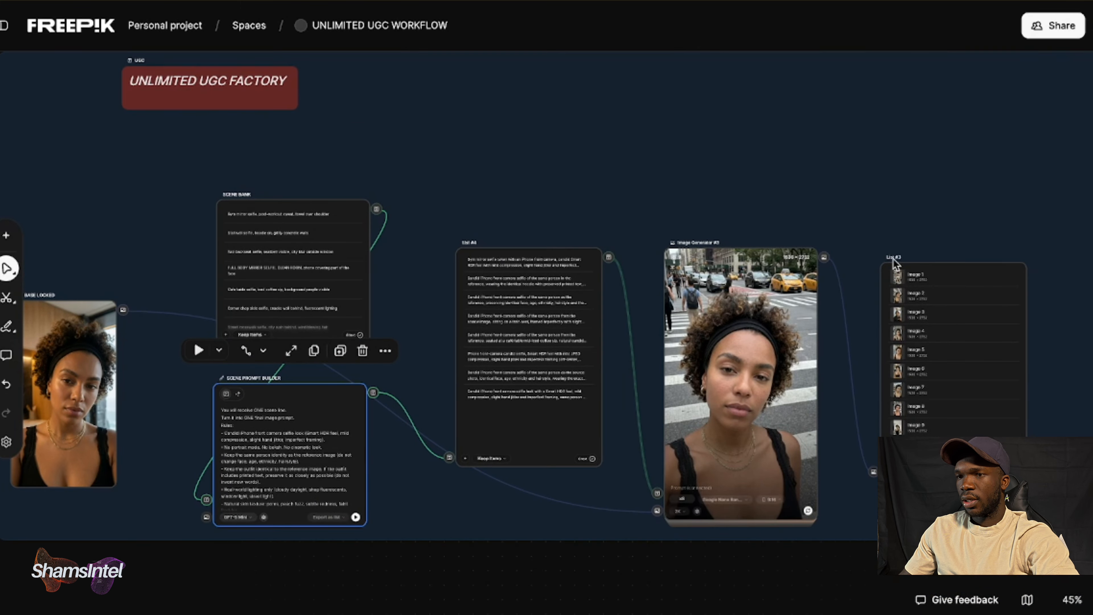
pyautogui.hscroll(-3, 892, 258)
pyautogui.scroll(-1, 893, 258)
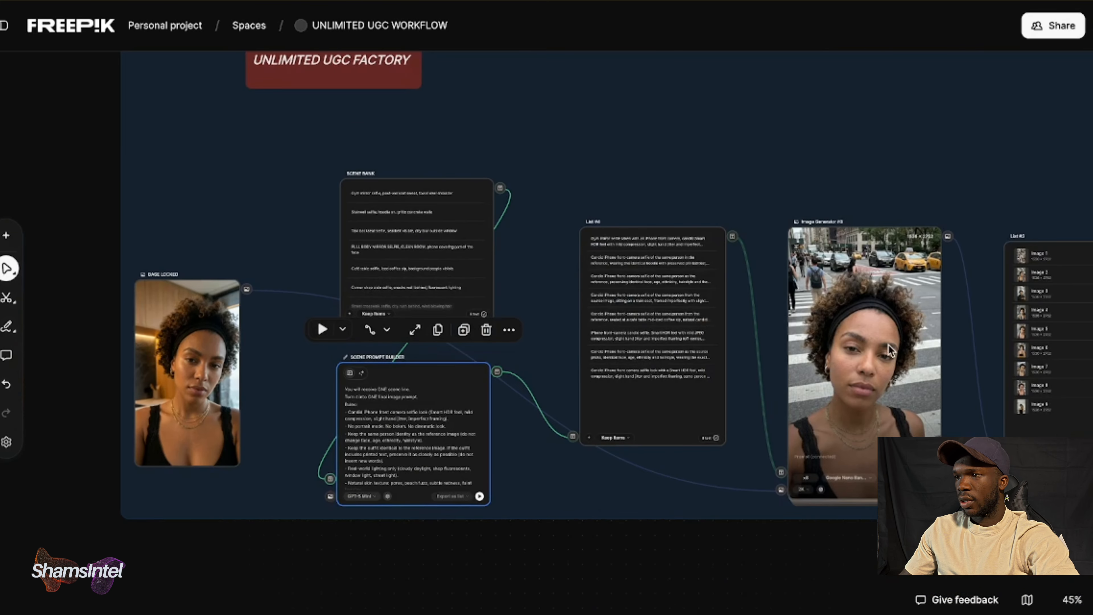
# Open the gallery of images generated by Image Generator #3, review them and close it
pyautogui.click(888, 344)
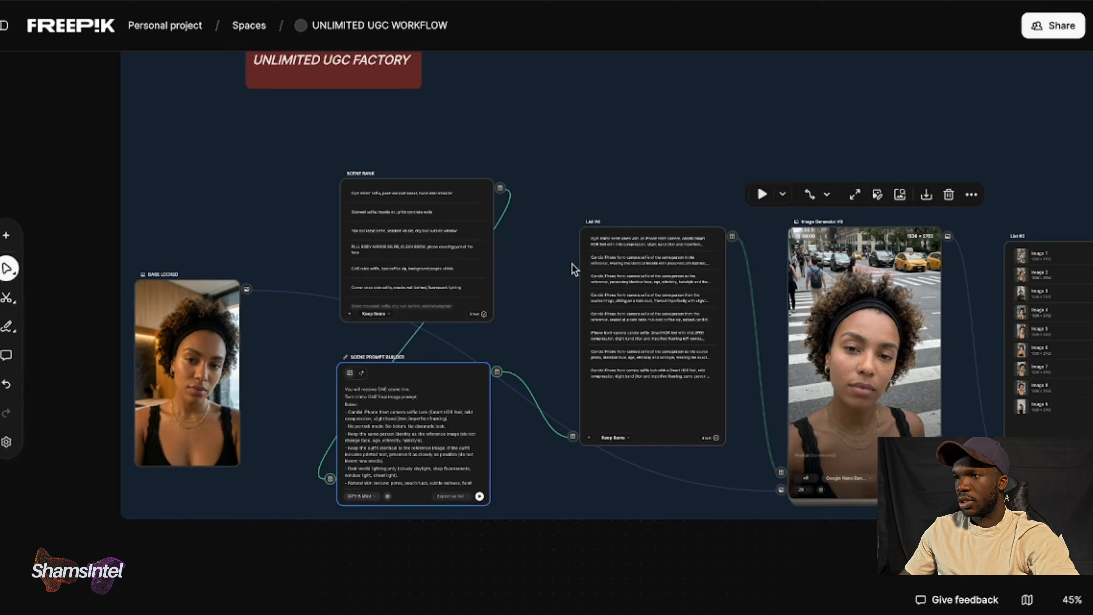
pyautogui.press('Return')
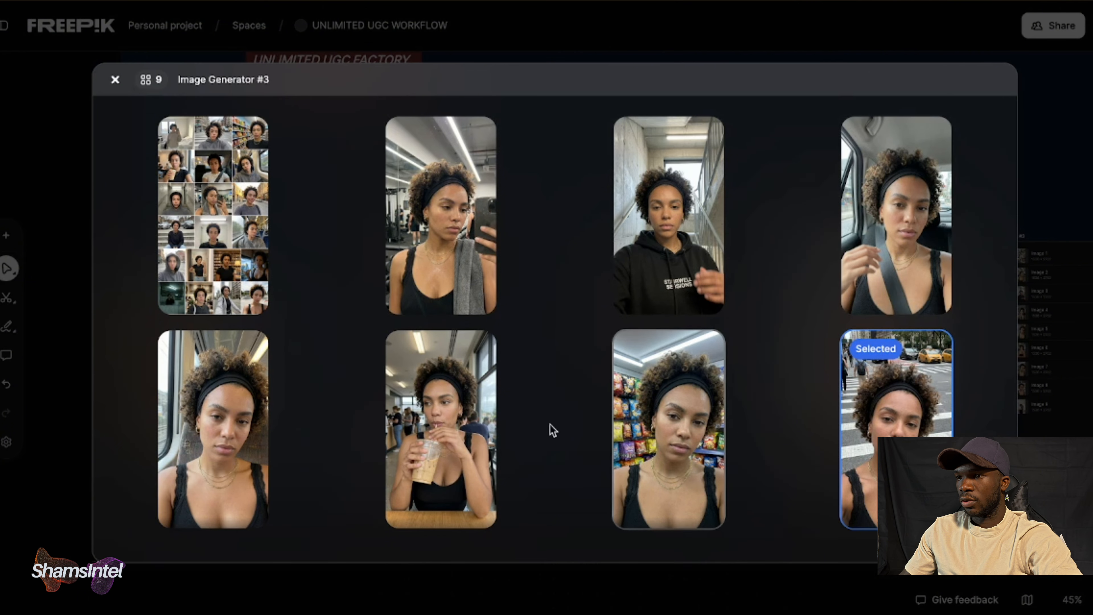
pyautogui.scroll(-3, 642, 431)
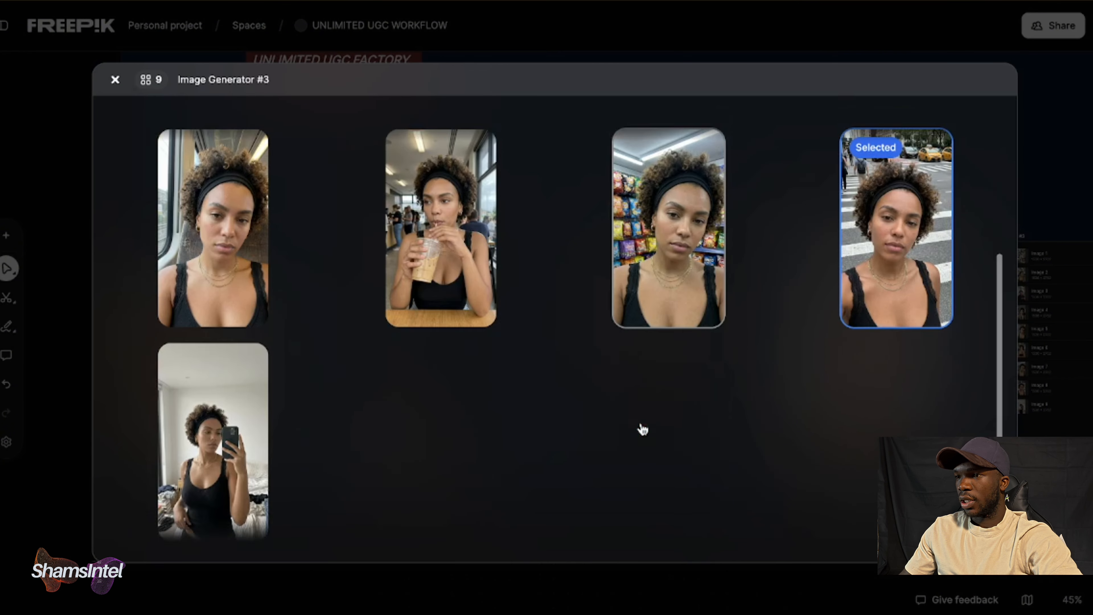
pyautogui.press('Escape')
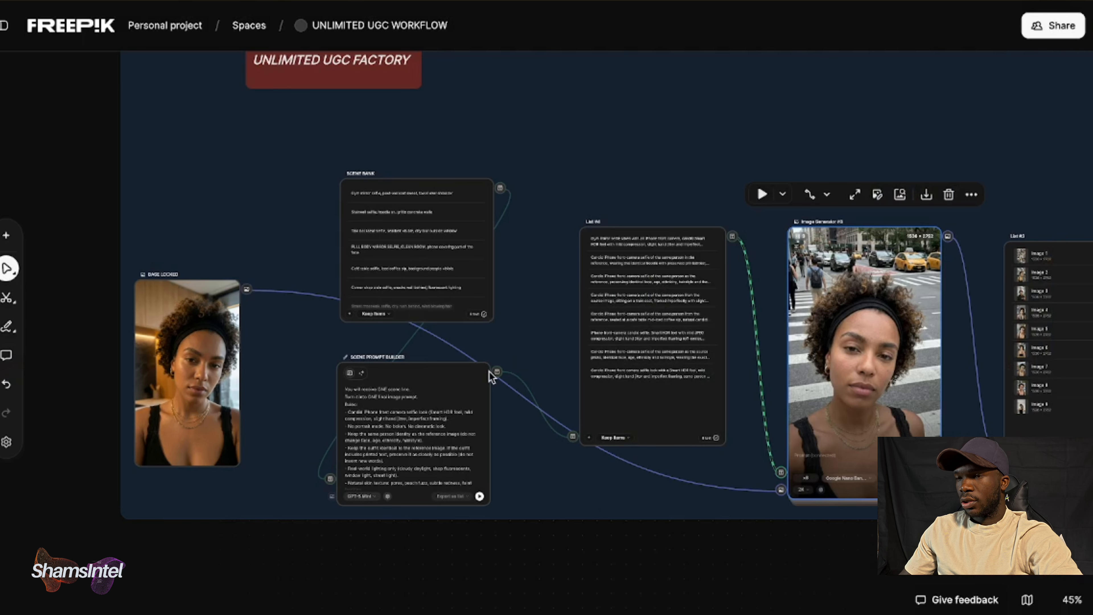
# Replace the BASE LOCKED image with the uploaded close-up portrait of the woman in a patterned headscarf
pyautogui.scroll(2, 492, 376)
pyautogui.click(185, 504)
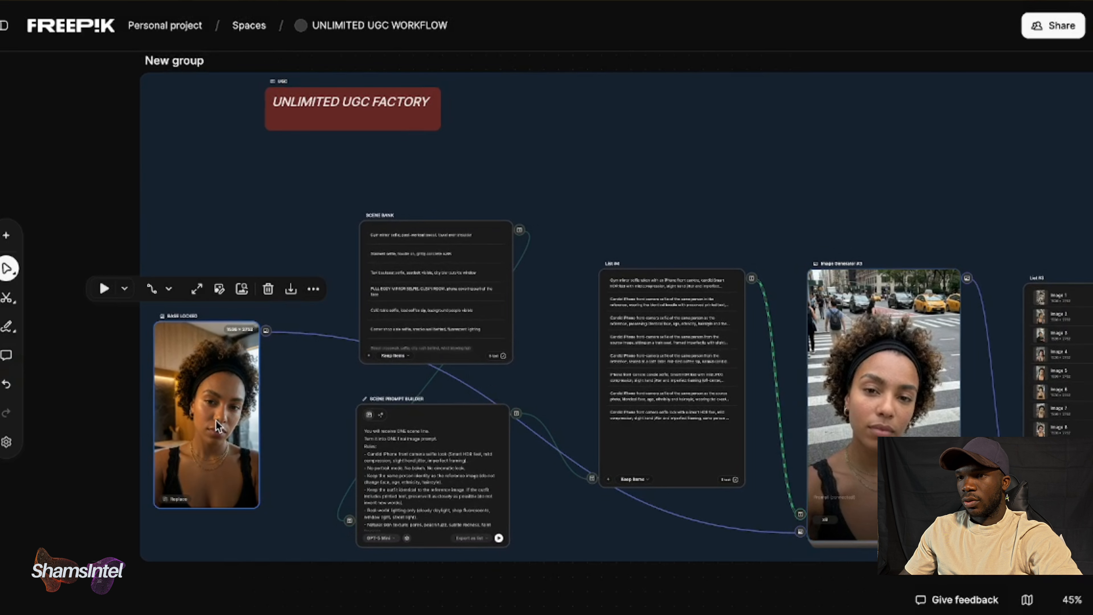
pyautogui.click(183, 500)
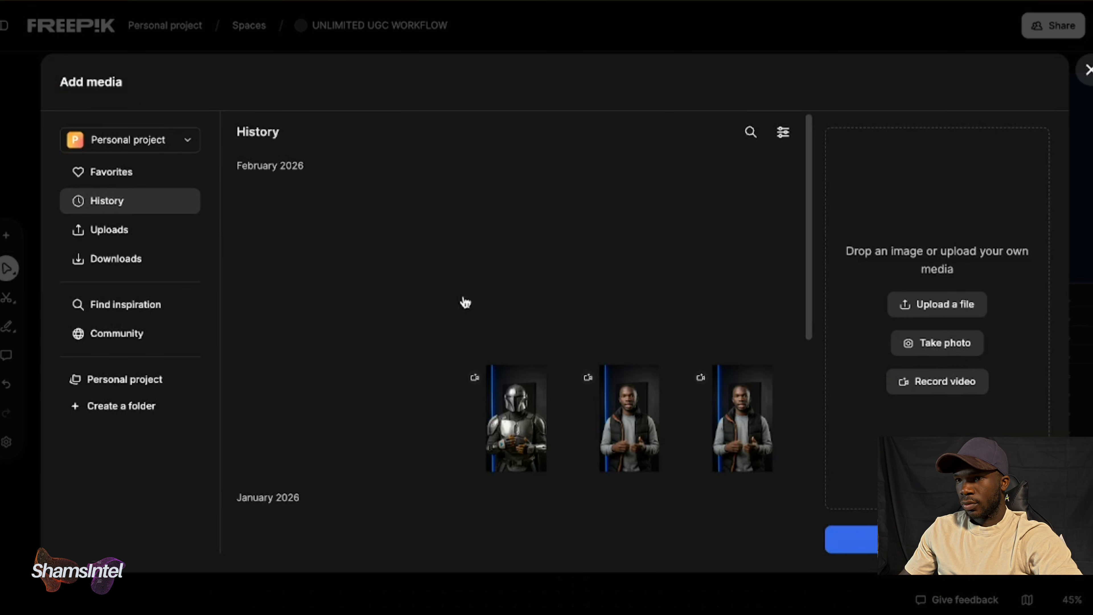
pyautogui.click(138, 229)
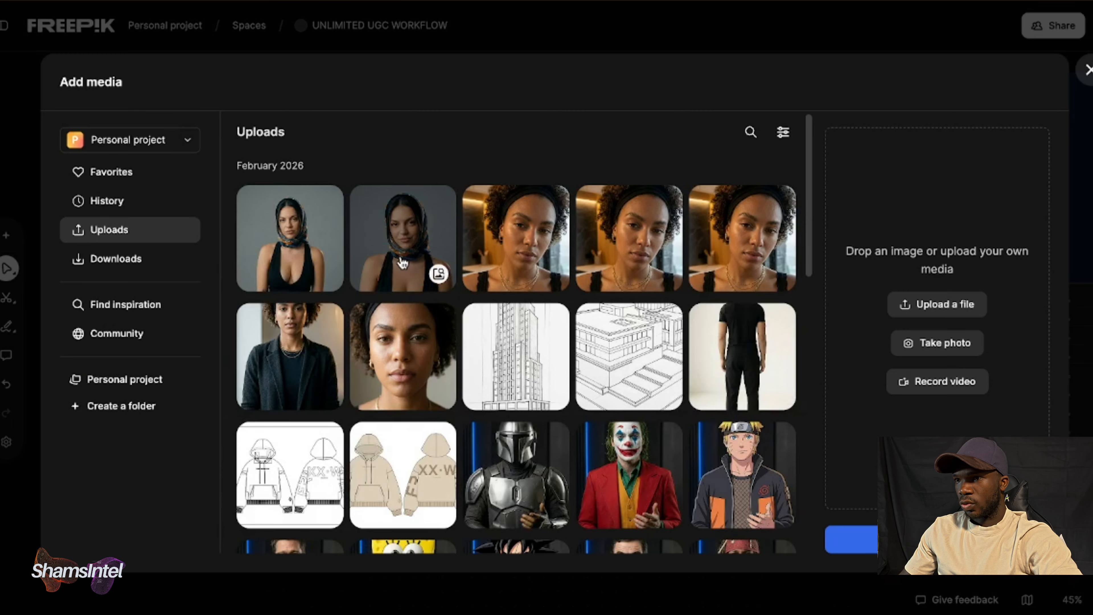
pyautogui.click(400, 260)
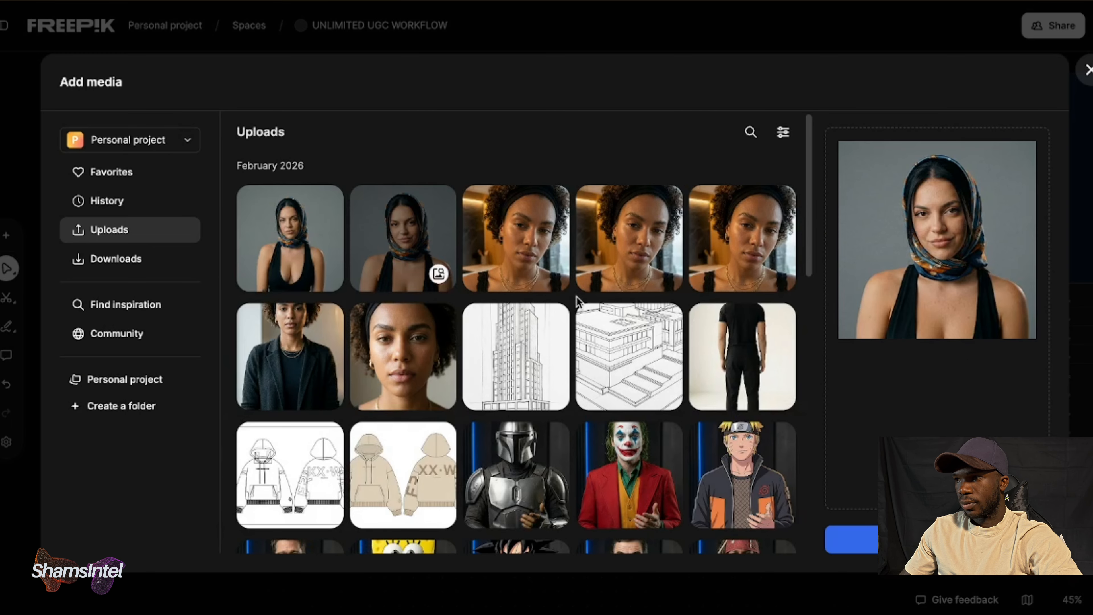
pyautogui.click(854, 540)
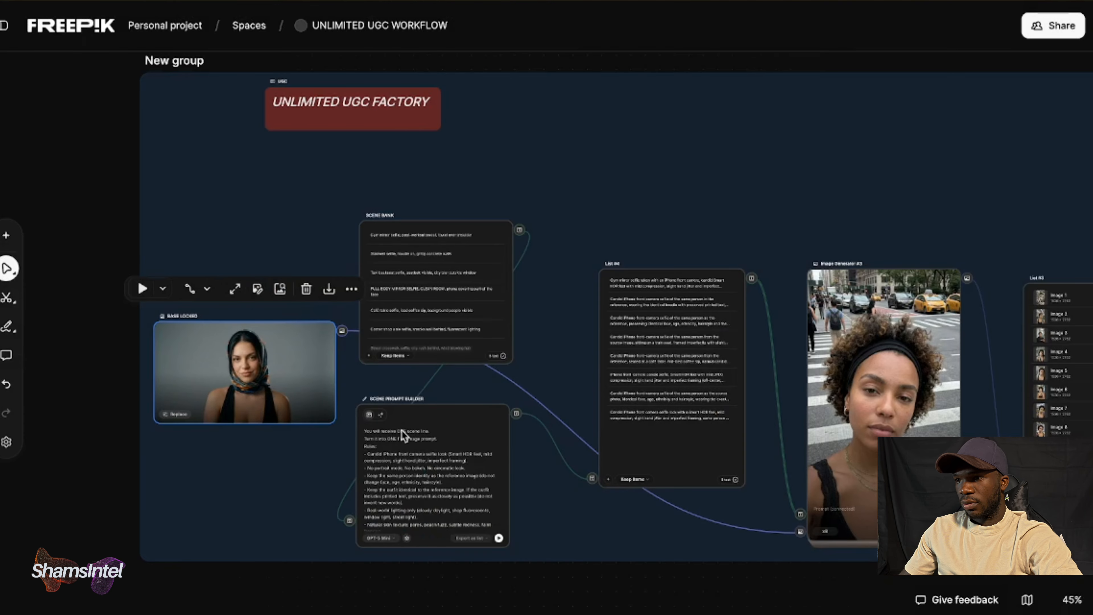
# Inspect the connections and generation settings of Image Generator #3
pyautogui.hscroll(5, 736, 409)
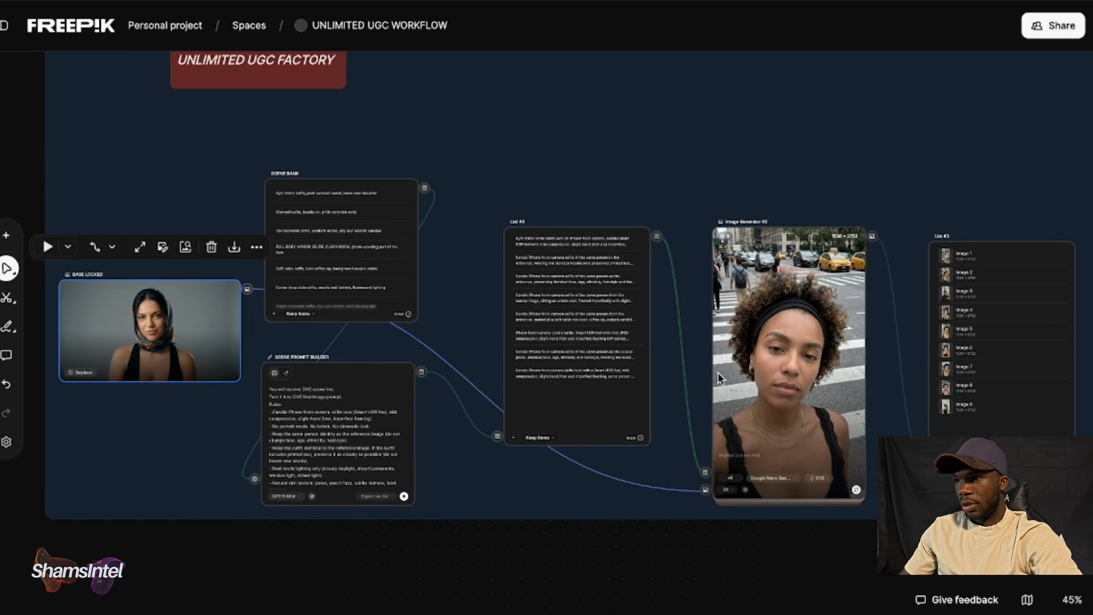
pyautogui.scroll(5, 718, 373)
pyautogui.hscroll(-5, 131, 301)
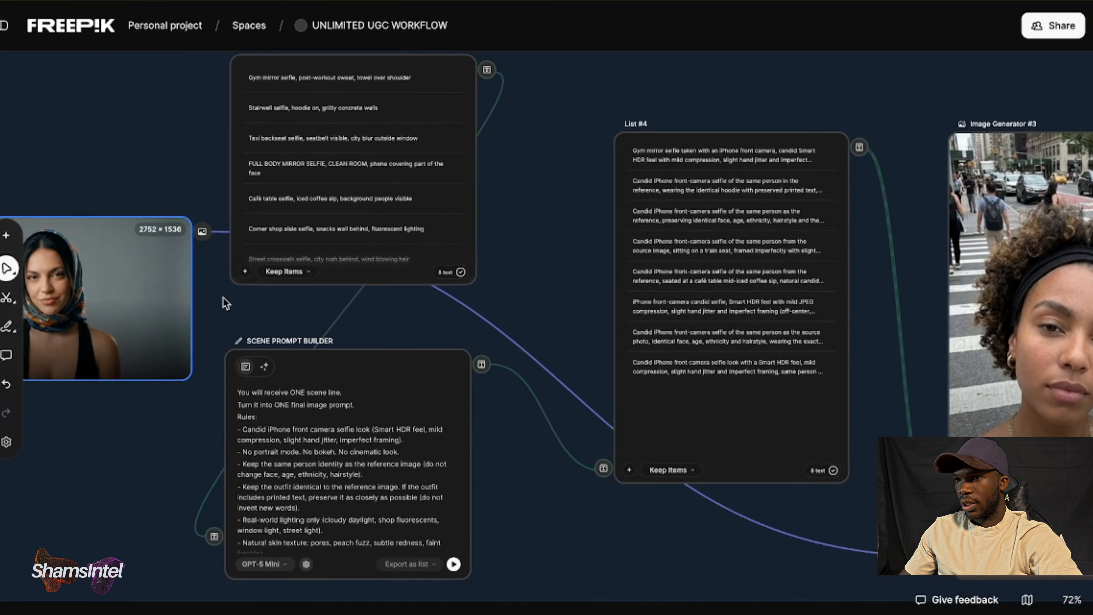
pyautogui.hscroll(5, 410, 305)
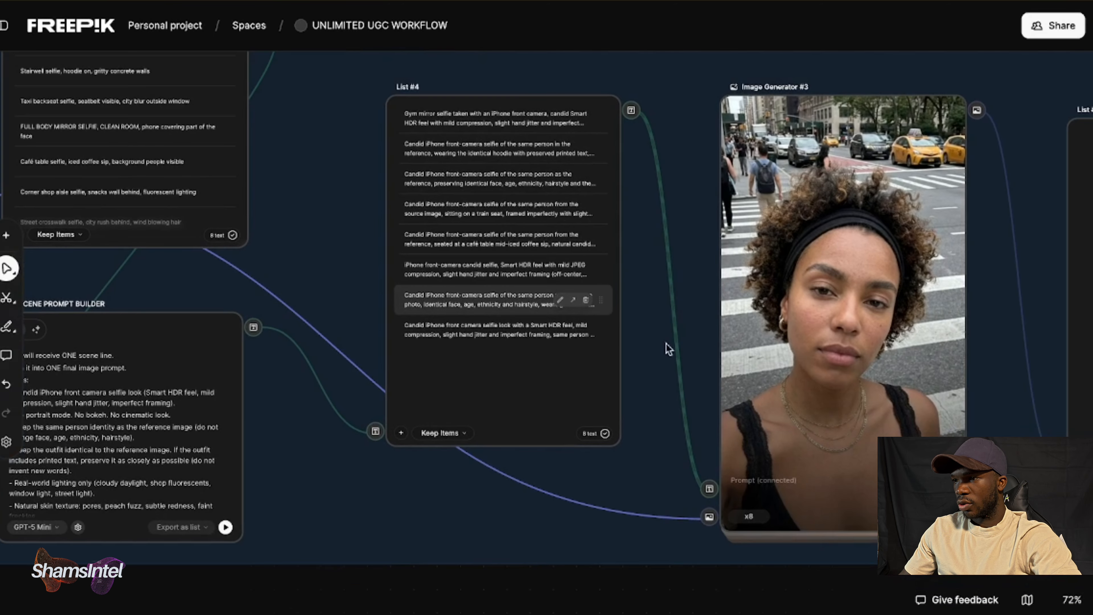
pyautogui.click(807, 433)
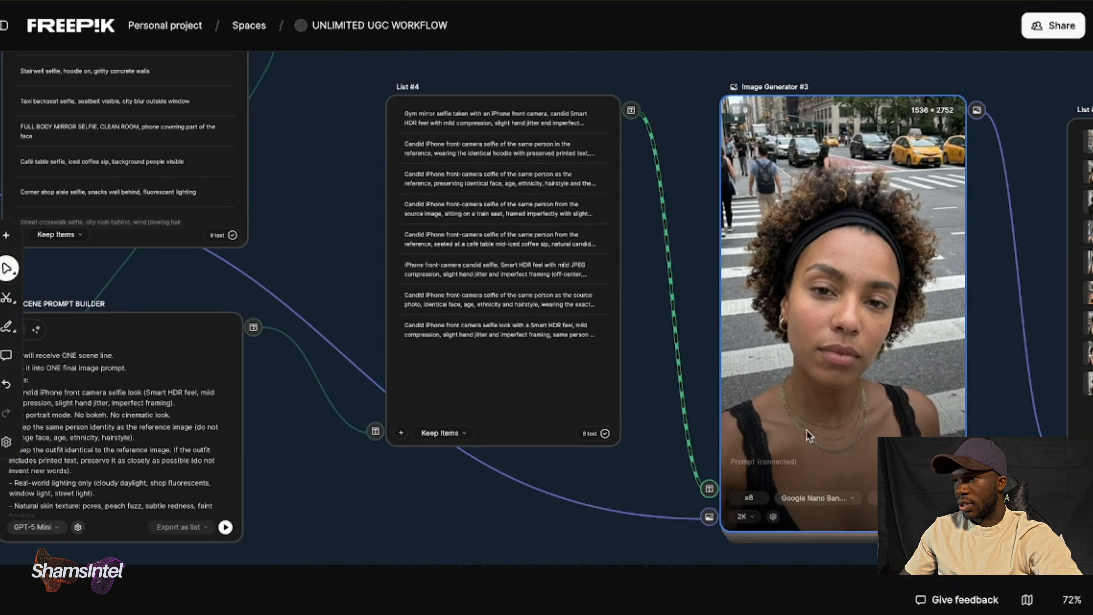
pyautogui.click(888, 498)
pyautogui.click(830, 345)
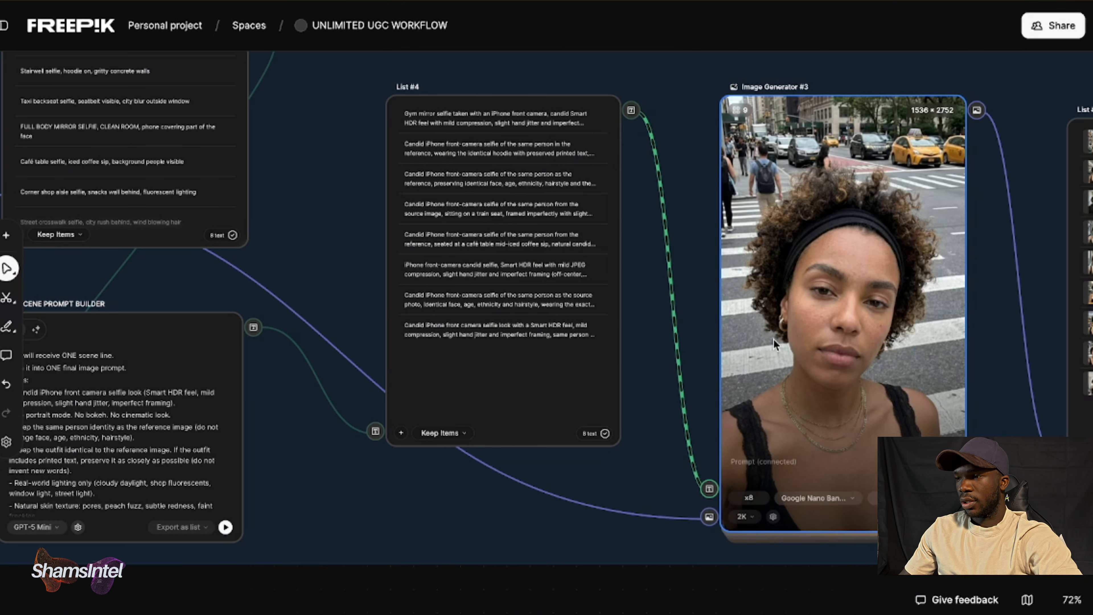
# Run the workflow from the scene list node onward with the Run from here option
pyautogui.scroll(-5, 775, 349)
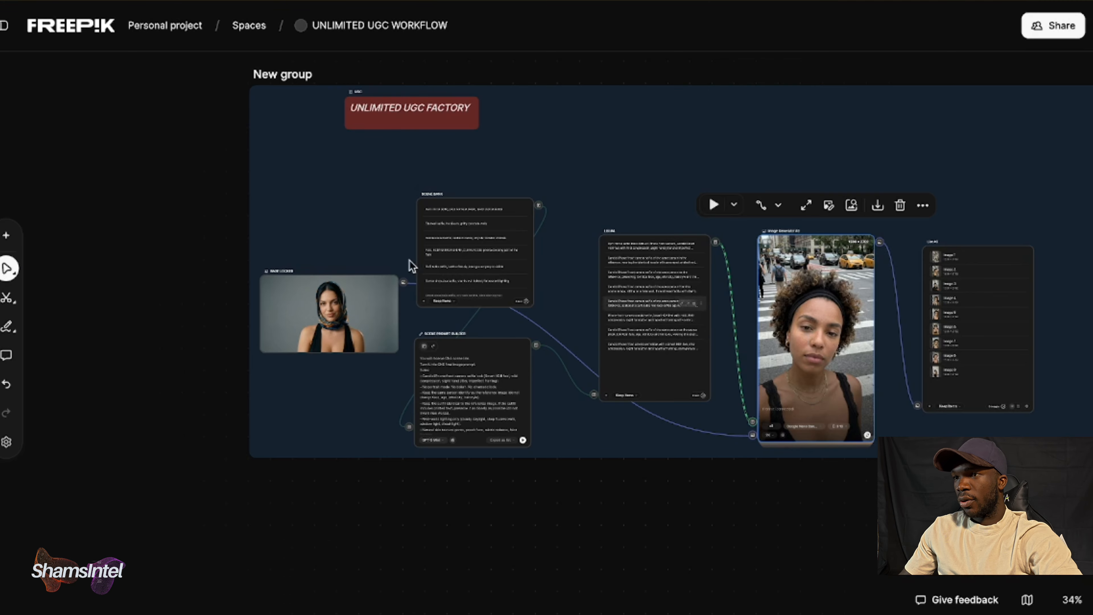
pyautogui.click(340, 313)
pyautogui.click(509, 209)
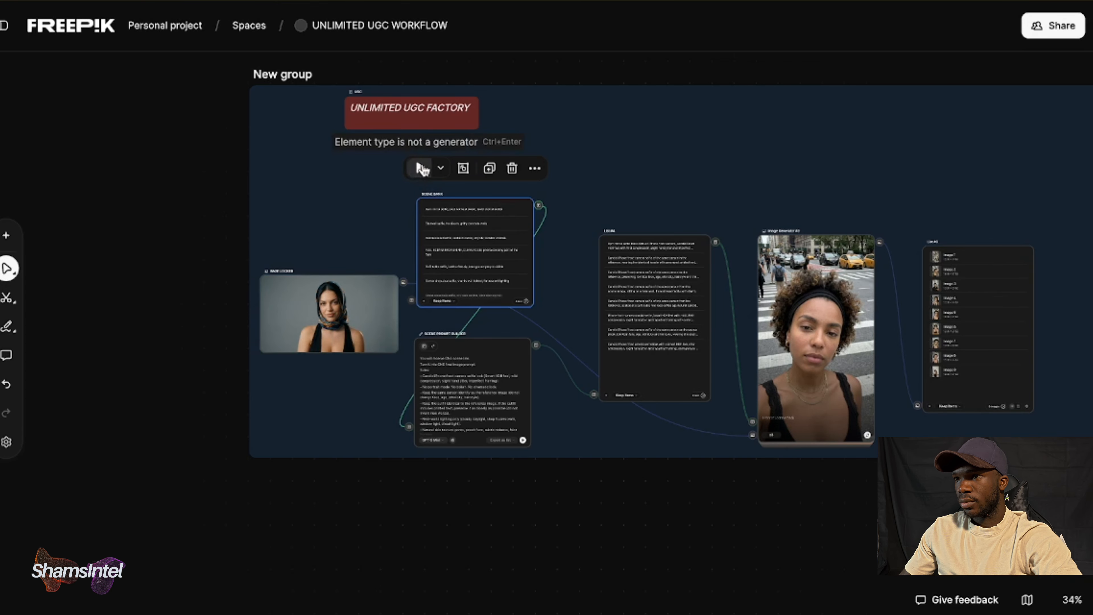
pyautogui.click(442, 168)
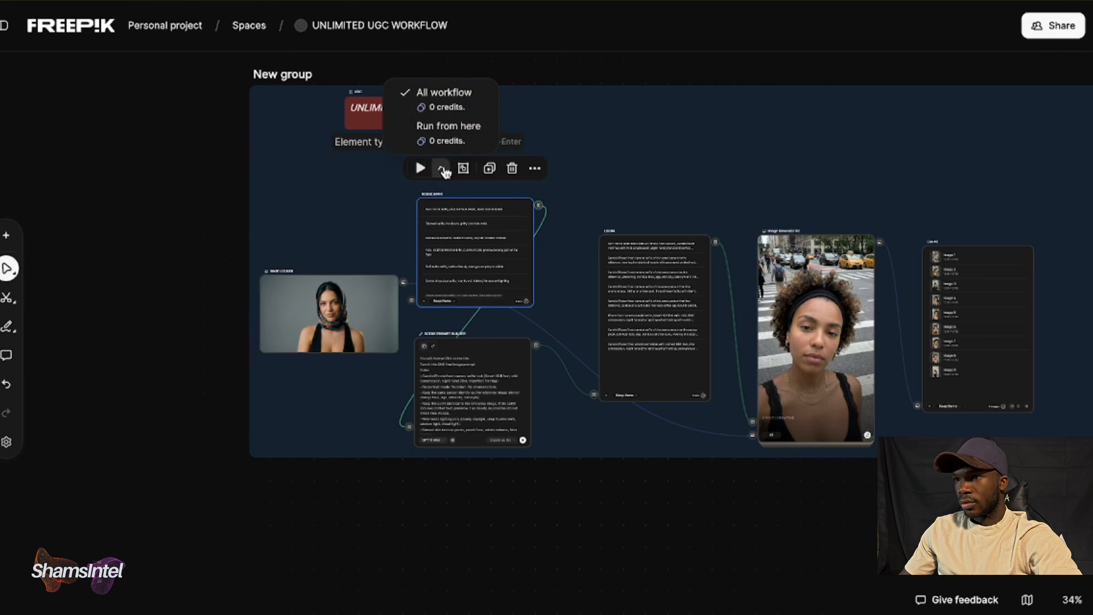
pyautogui.click(422, 134)
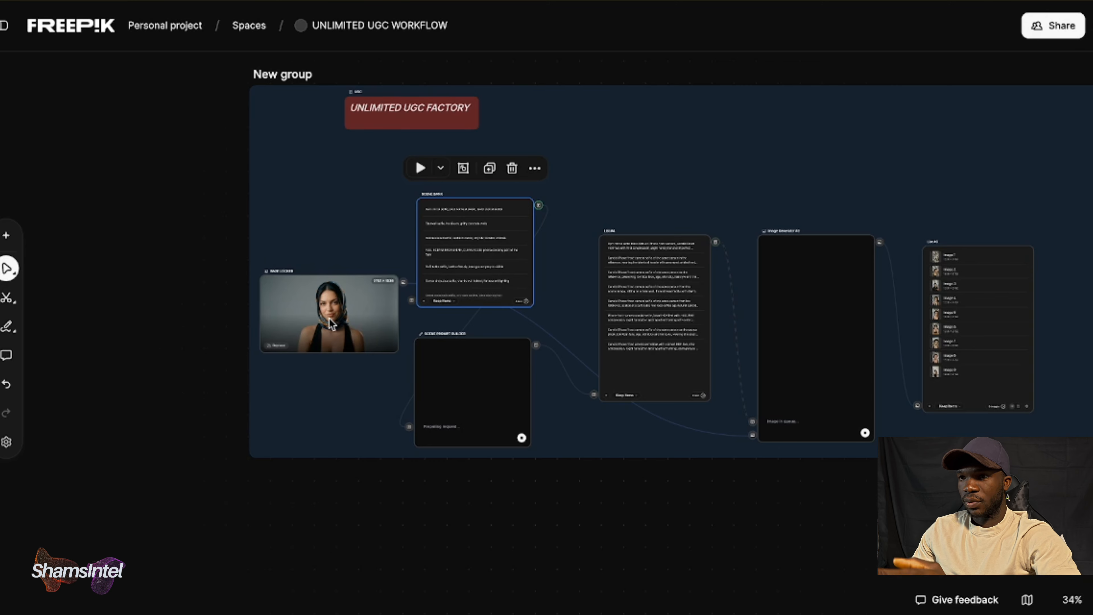
# Examine the image list, the gym selfie image and the video generator connected to it at the end of the workflow
pyautogui.hscroll(5, 558, 342)
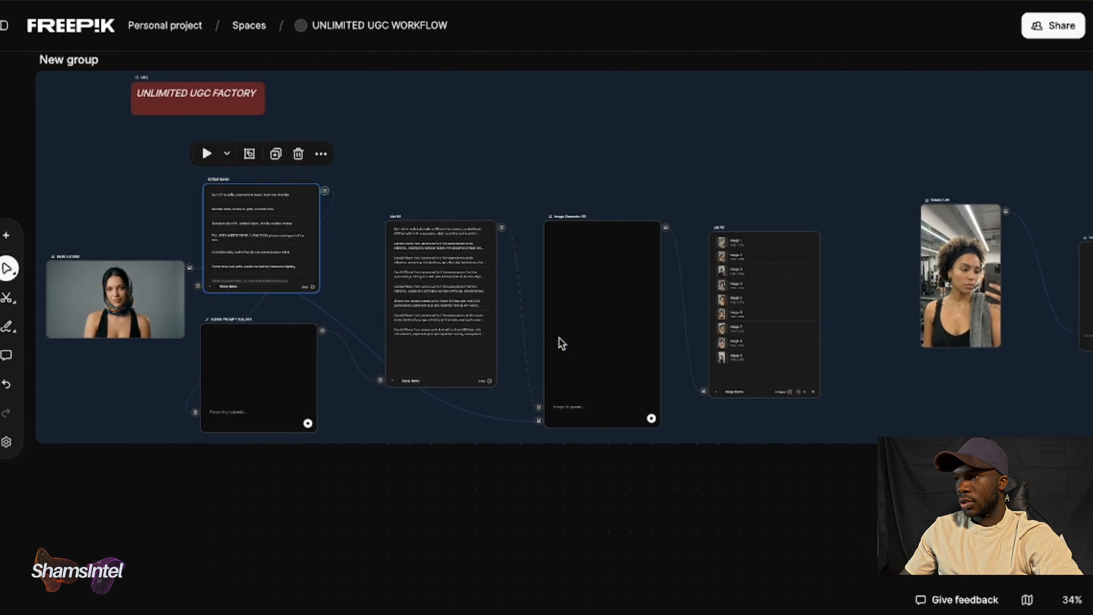
pyautogui.hscroll(5, 683, 314)
pyautogui.scroll(2, 683, 315)
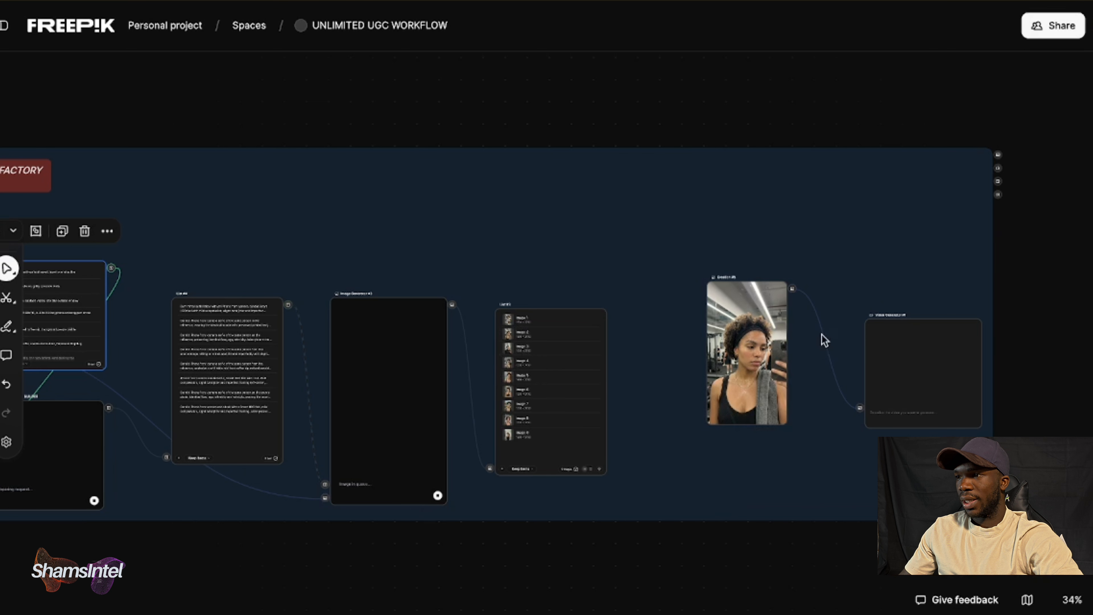
pyautogui.moveTo(910, 369)
pyautogui.hscroll(2, 909, 366)
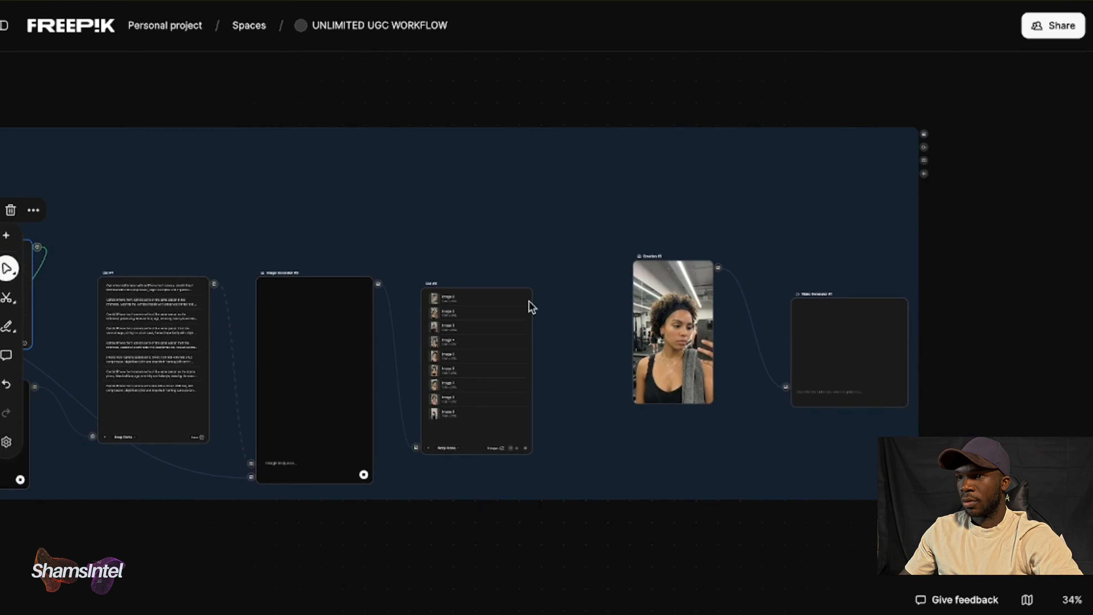
pyautogui.hscroll(-2, 529, 304)
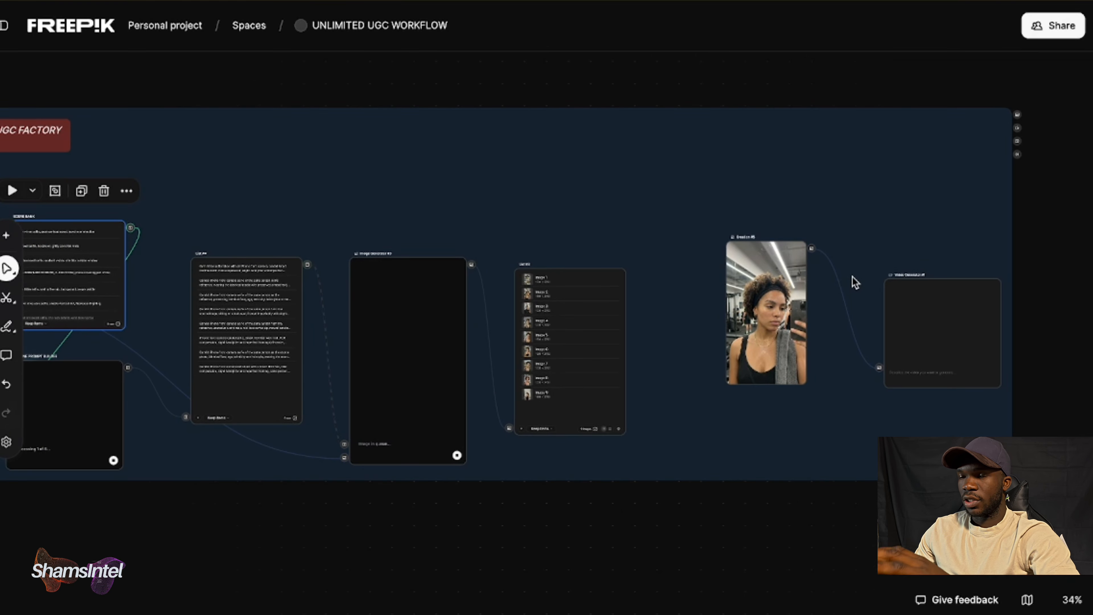
# In the Text #3 character spec of the separate base image workflow, set Gender to Female and Skin tone to light brown
pyautogui.scroll(-6, 612, 344)
pyautogui.hscroll(-6, 613, 344)
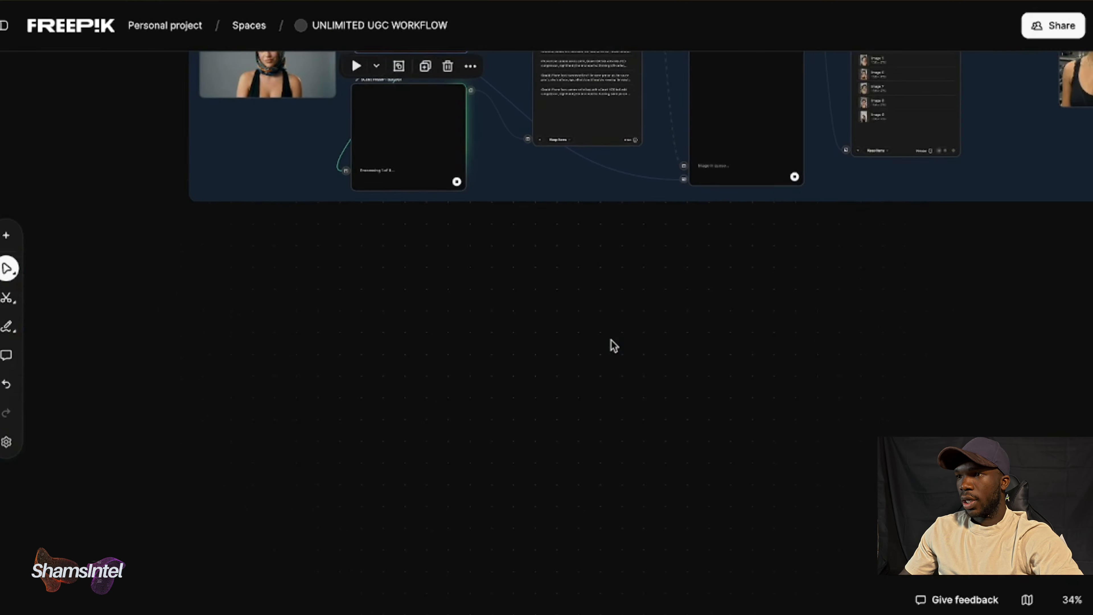
pyautogui.scroll(-5, 613, 344)
pyautogui.scroll(-6, 609, 344)
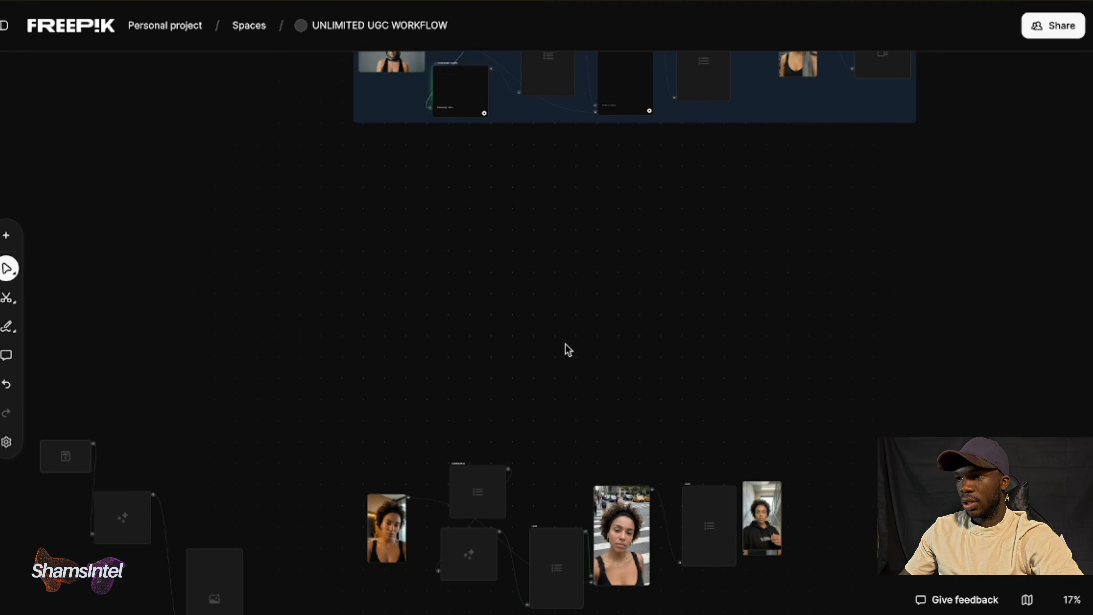
pyautogui.scroll(-3, 565, 344)
pyautogui.hscroll(-3, 565, 344)
pyautogui.scroll(3, 447, 403)
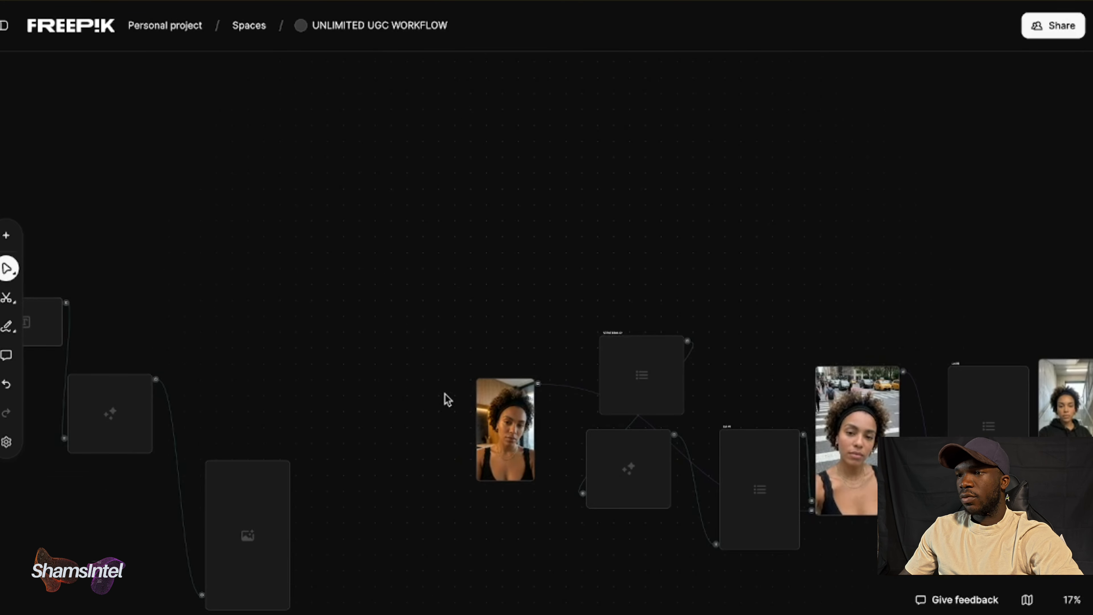
pyautogui.hscroll(-4, 478, 386)
pyautogui.scroll(-1, 479, 386)
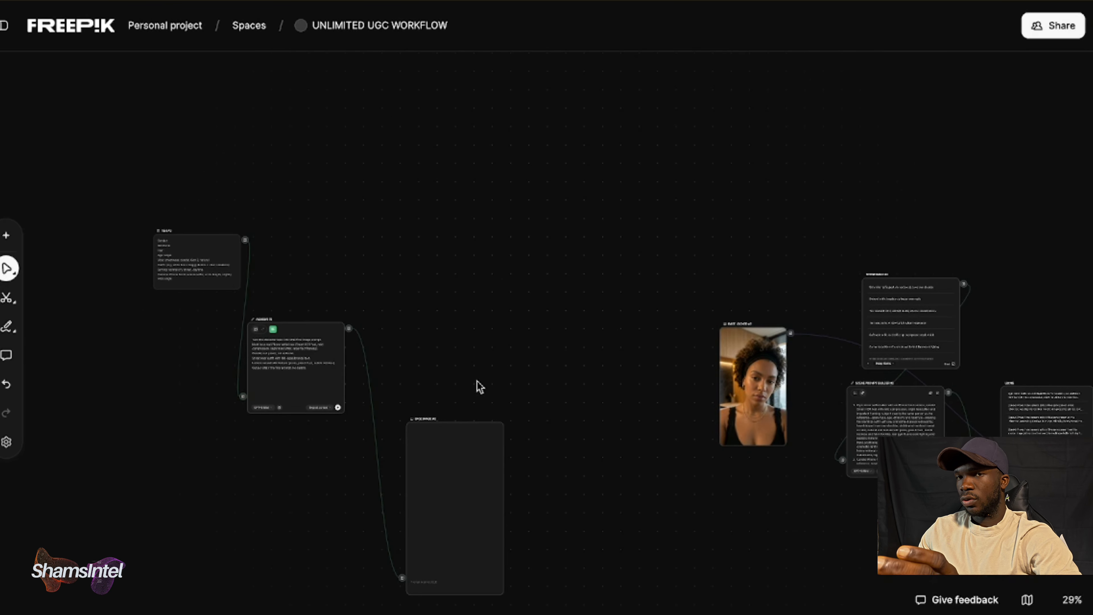
pyautogui.scroll(6, 217, 260)
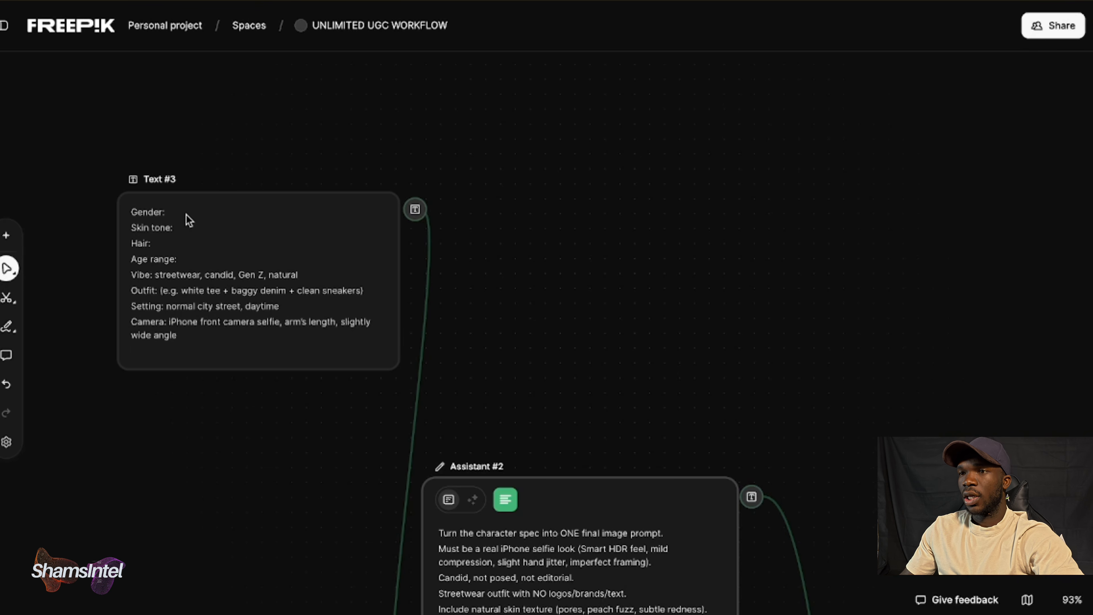
pyautogui.click(189, 221)
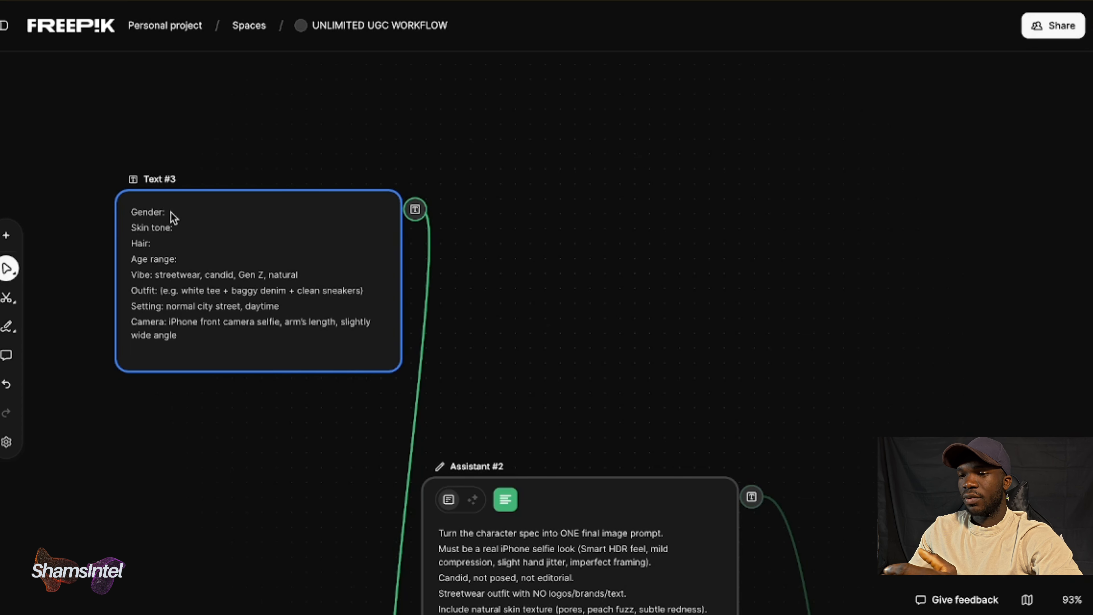
pyautogui.write('Female')
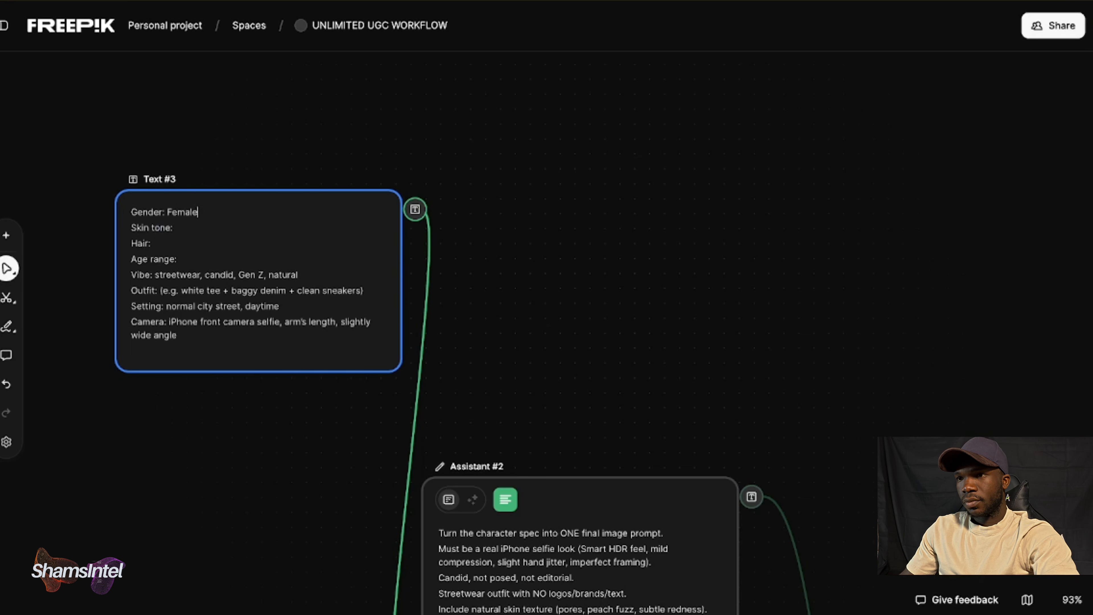
pyautogui.click(193, 227)
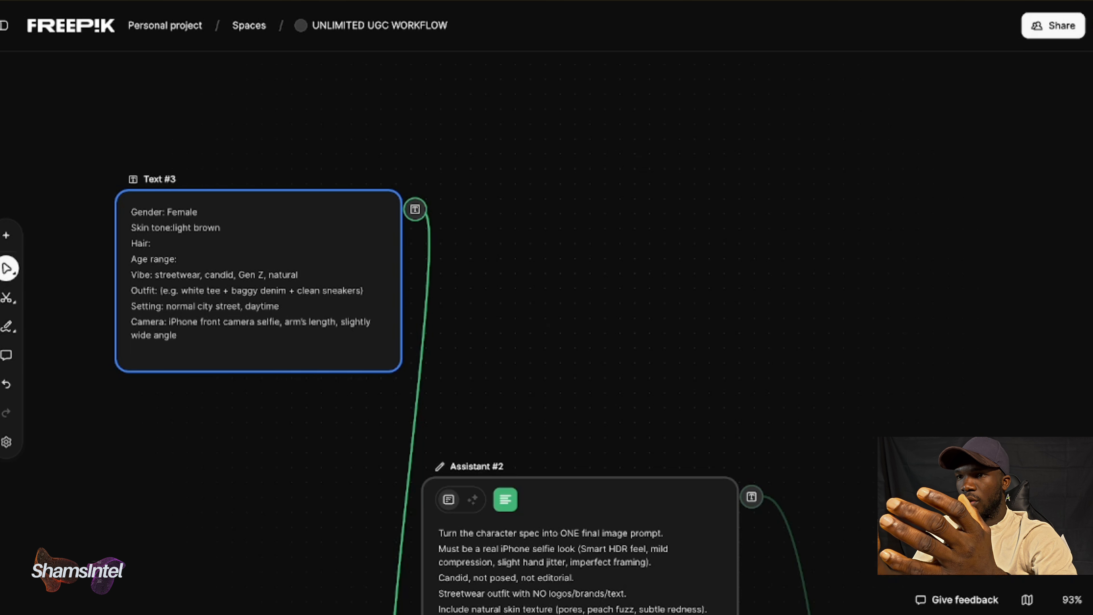
# Set Hair to "long black curly hair, natural texture" and Age range to "20 -25" in the character spec
pyautogui.write('long black curly hair, nat')
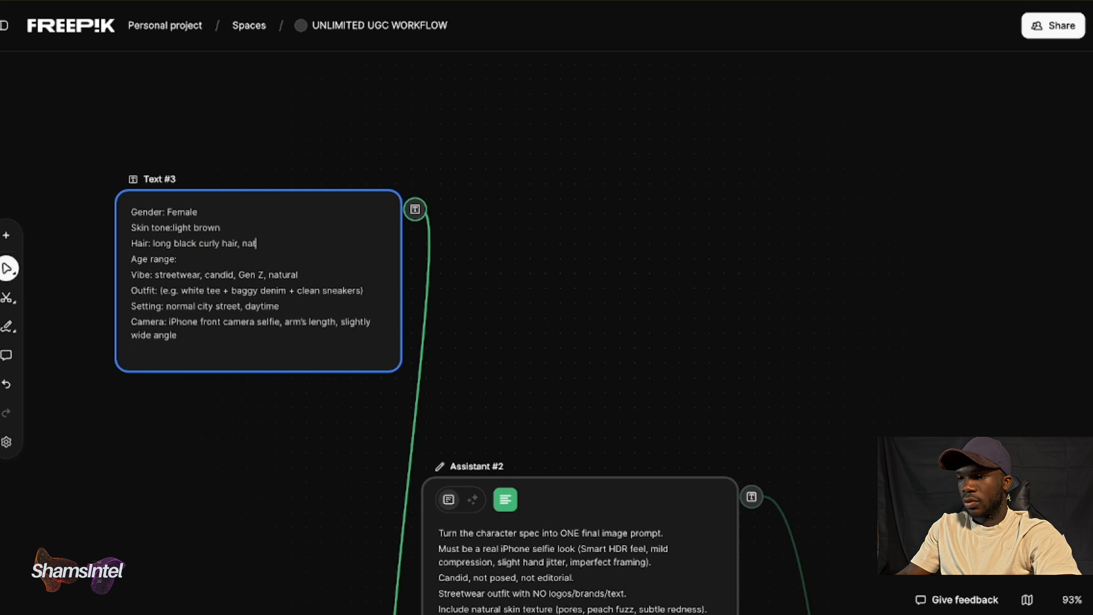
pyautogui.write('ural texture')
pyautogui.click(184, 259)
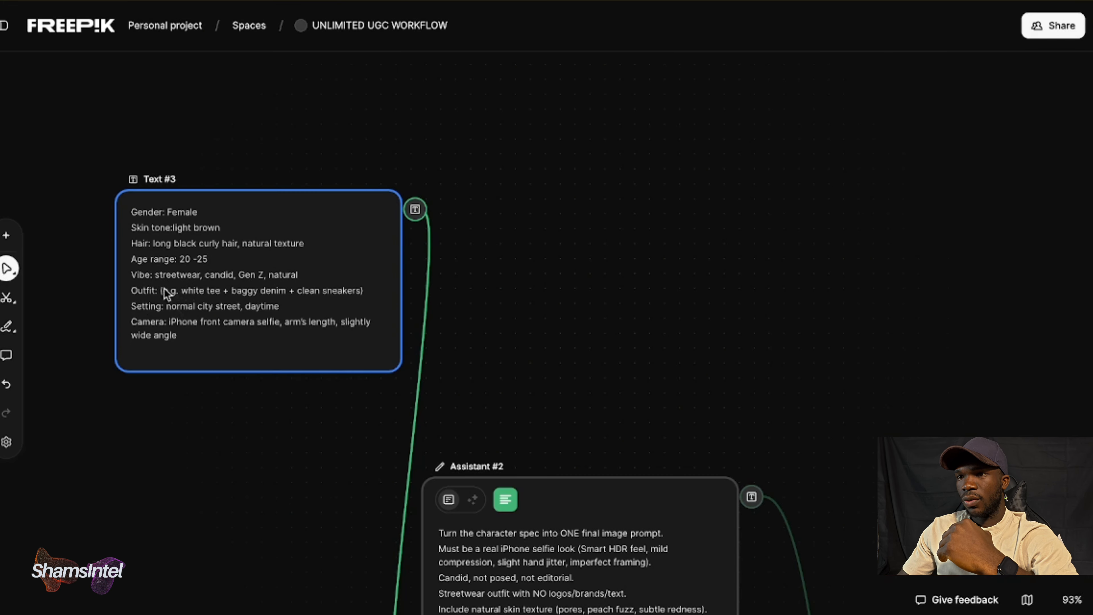
# Replace the example Outfit text with "oversized black/grey hoodie, baggy grey cargos, clean AF1 sneakers.", keeping Setting on its own line
pyautogui.moveTo(158, 290); pyautogui.dragTo(232, 296)
pyautogui.write('oversi')
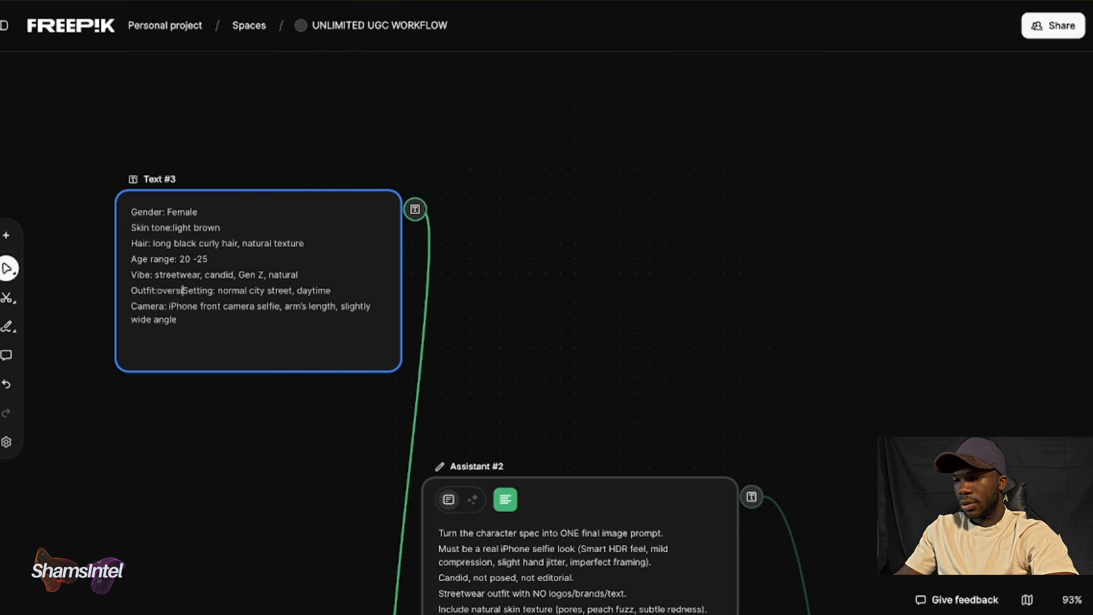
pyautogui.write('zed bla')
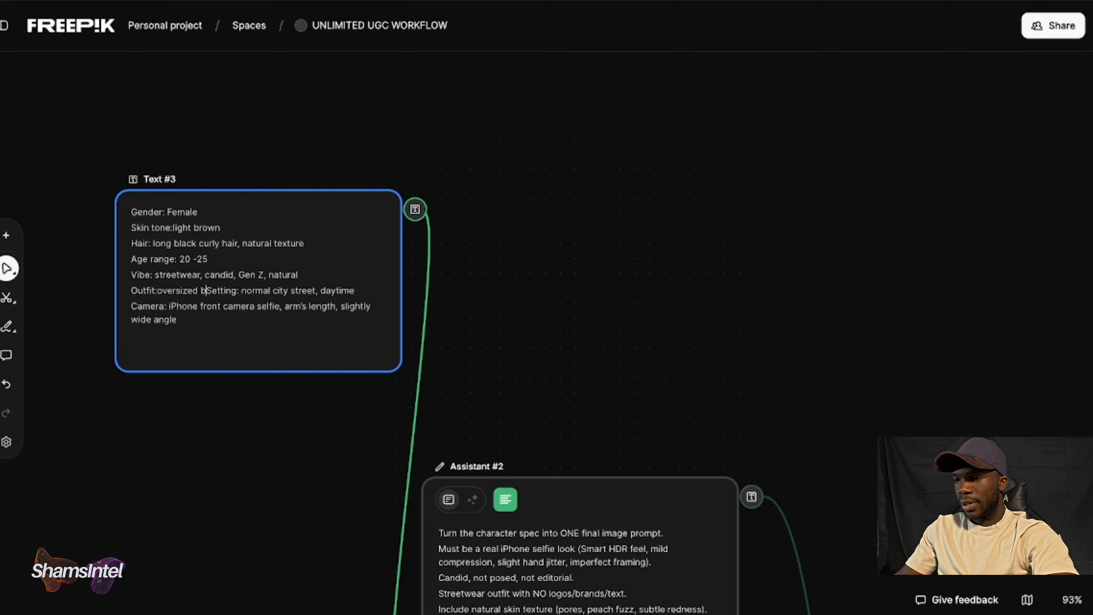
pyautogui.write('ck/grey')
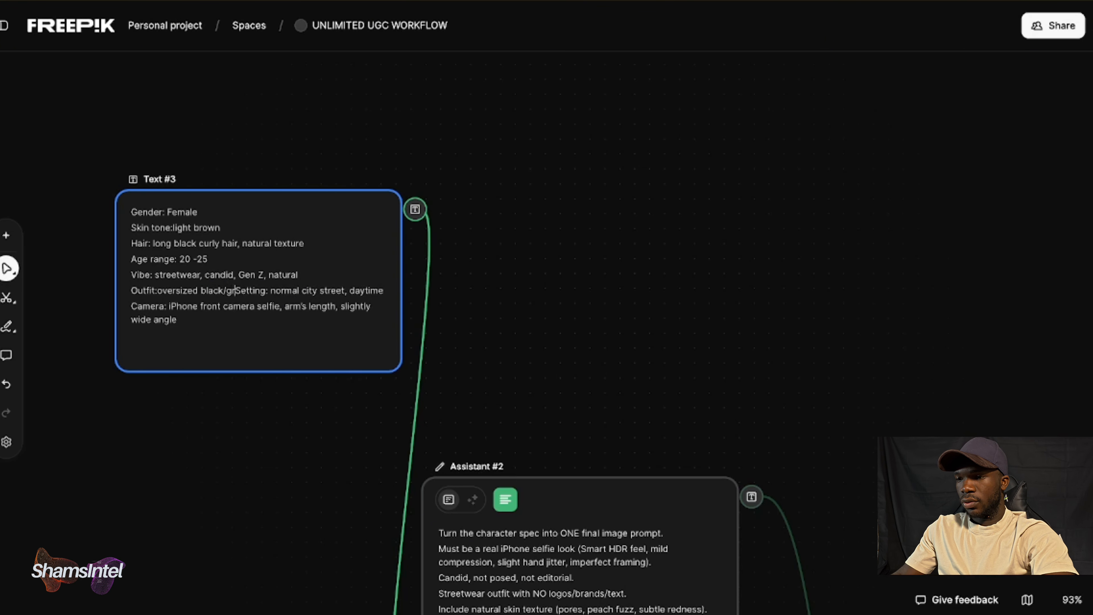
pyautogui.press('Return')
pyautogui.press('Left')
pyautogui.write('hoodie, ba')
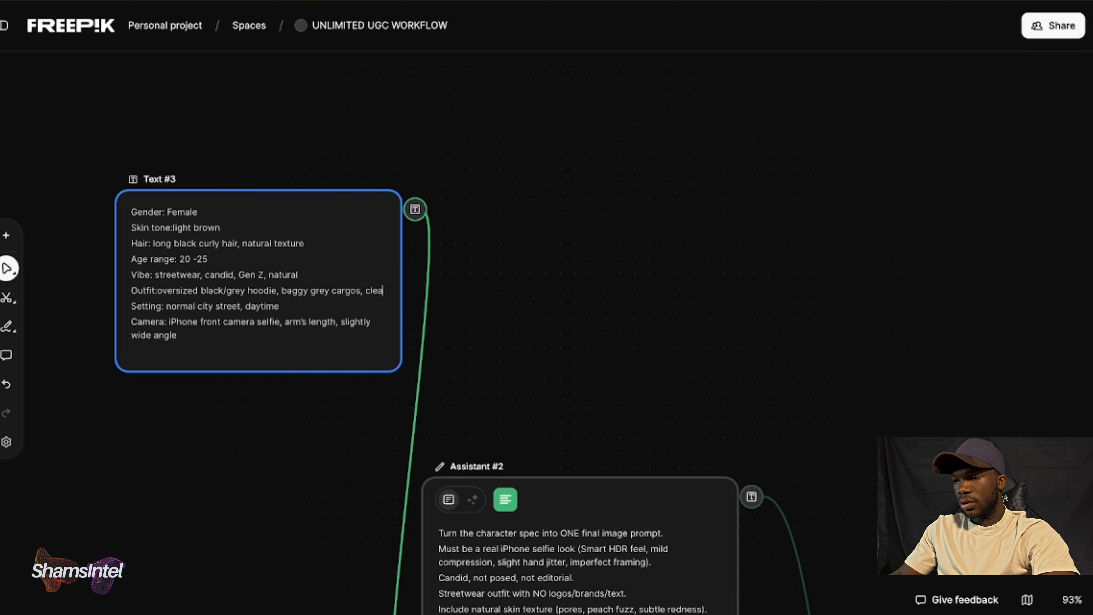
pyautogui.write('n AF1 sneakers,')
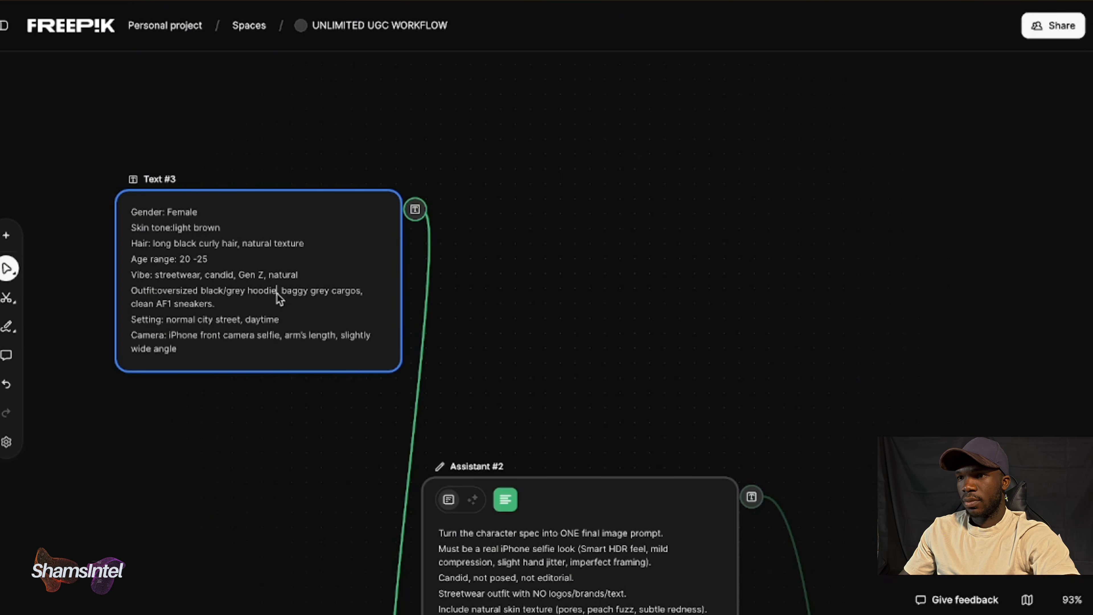
# Add "(no logos)" after the hoodie in the Outfit line and finish editing the character spec
pyautogui.write('(')
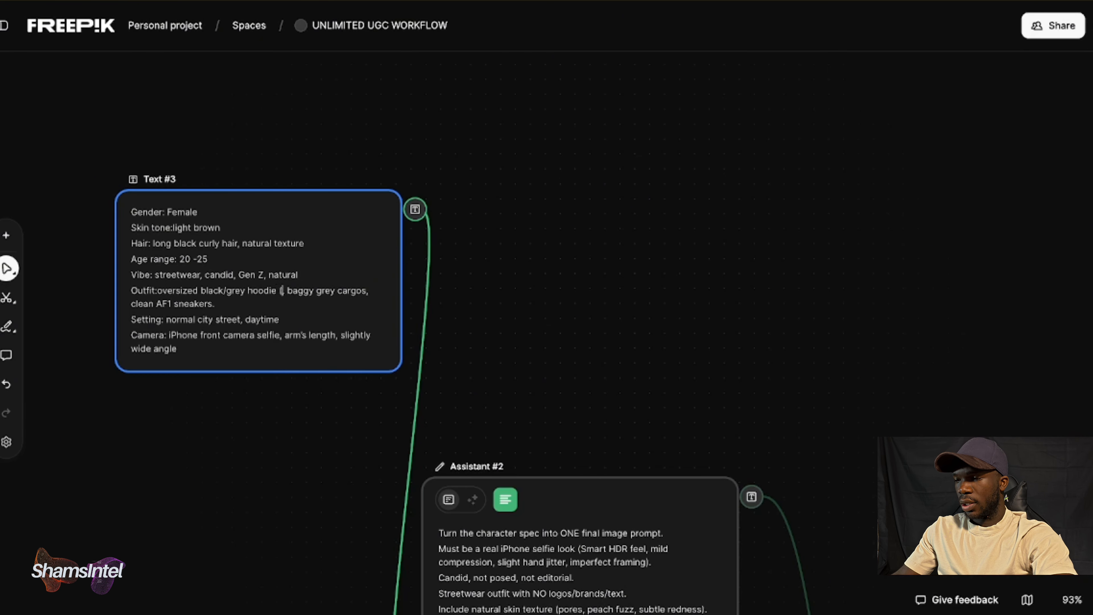
pyautogui.write('no logos)')
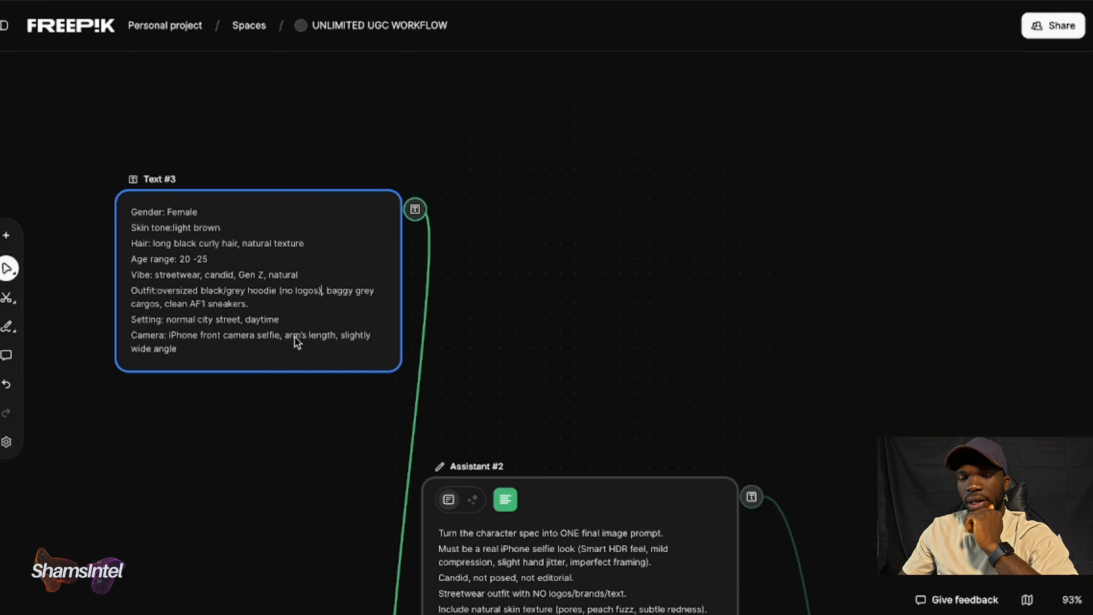
pyautogui.click(459, 319)
# Examine how Text #3 feeds Assistant #2 and read the assistant's instructions for building the final image prompt
pyautogui.hscroll(4, 459, 319)
pyautogui.scroll(-3, 459, 319)
pyautogui.scroll(-5, 459, 319)
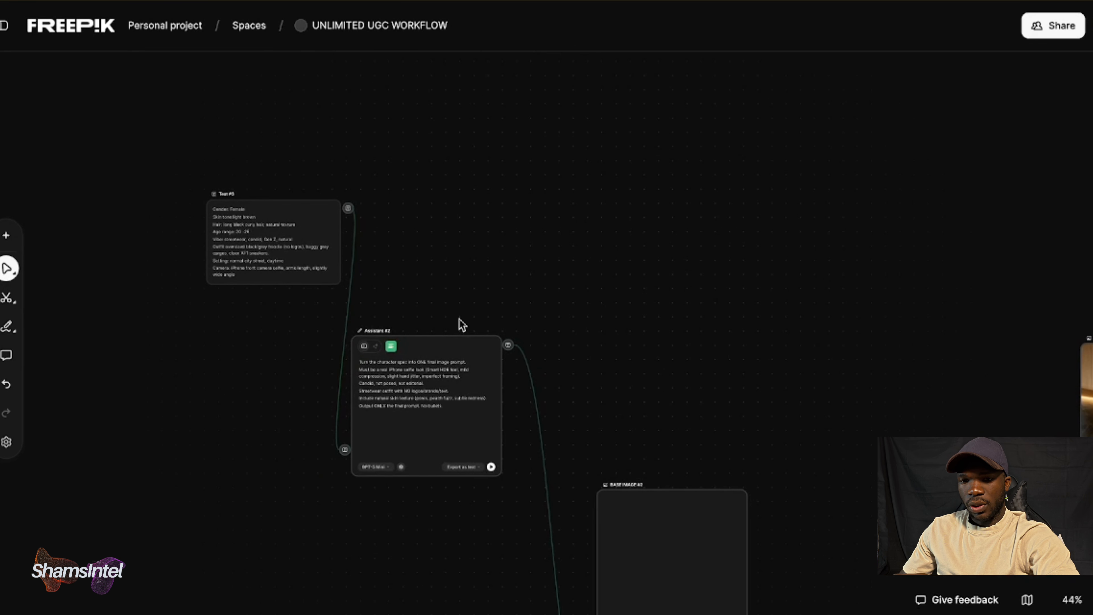
pyautogui.hscroll(2, 460, 323)
pyautogui.scroll(-2, 460, 323)
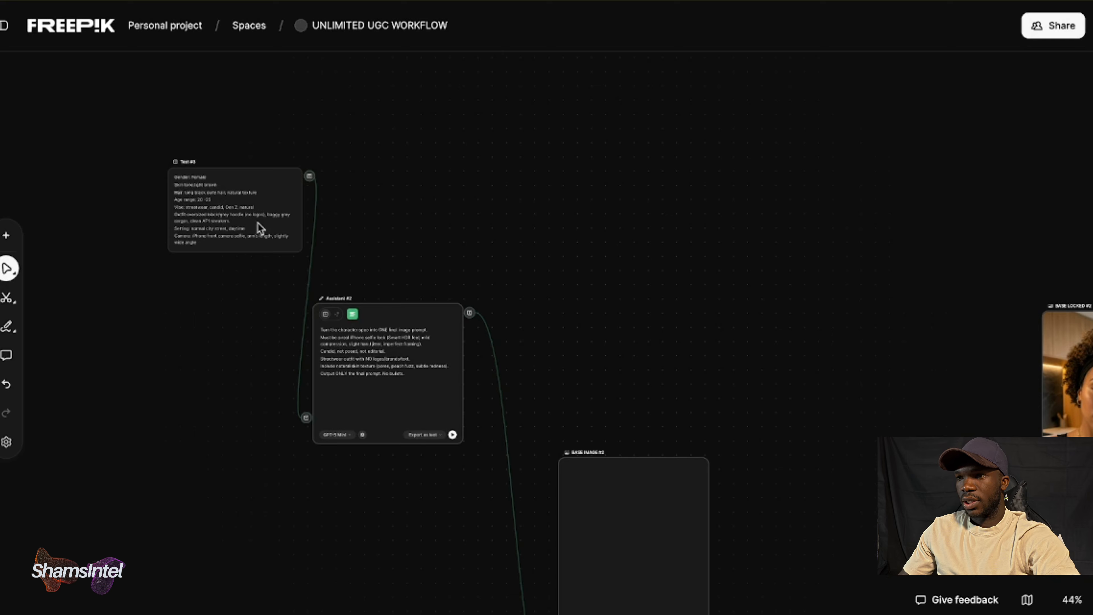
pyautogui.scroll(5, 374, 313)
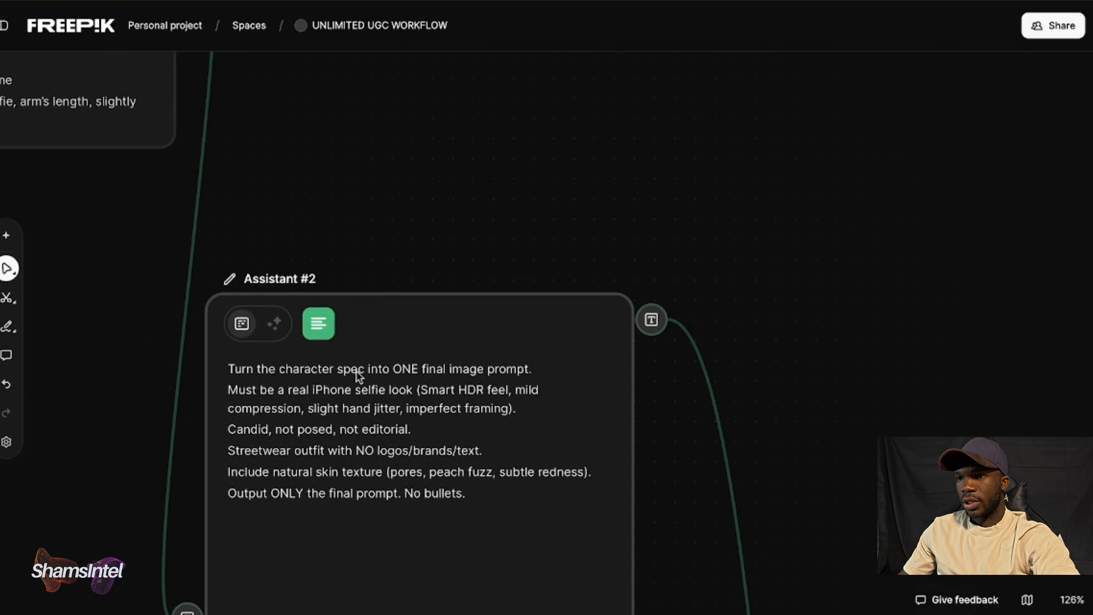
pyautogui.scroll(-8, 356, 370)
pyautogui.hscroll(2, 356, 371)
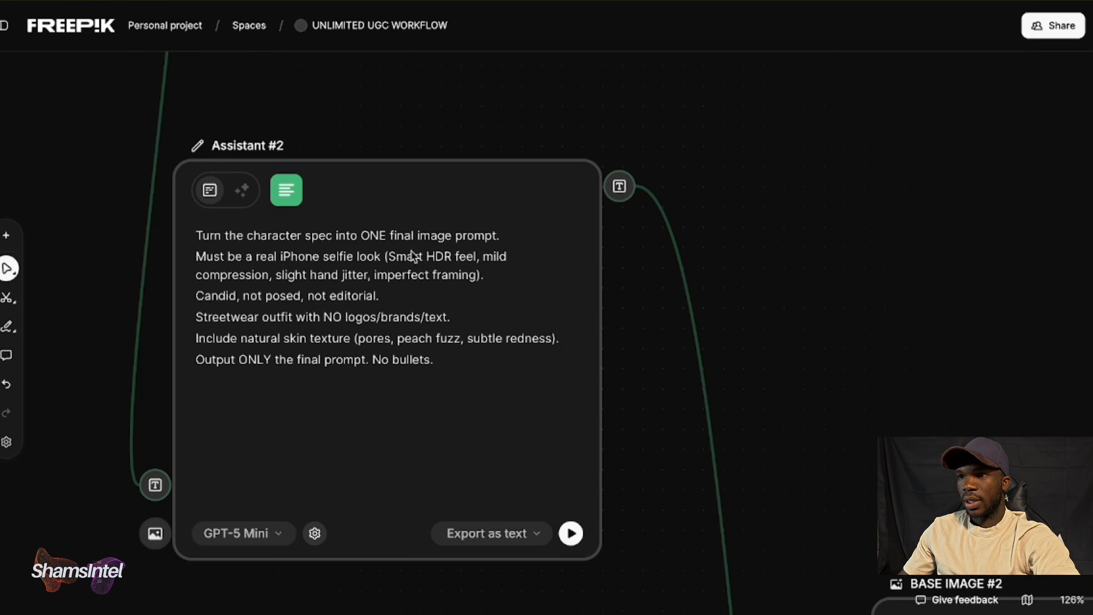
# Set the output resolution of the BASE IMAGE #2 generator to 2K
pyautogui.scroll(-3, 632, 322)
pyautogui.scroll(-10, 632, 322)
pyautogui.hscroll(5, 631, 322)
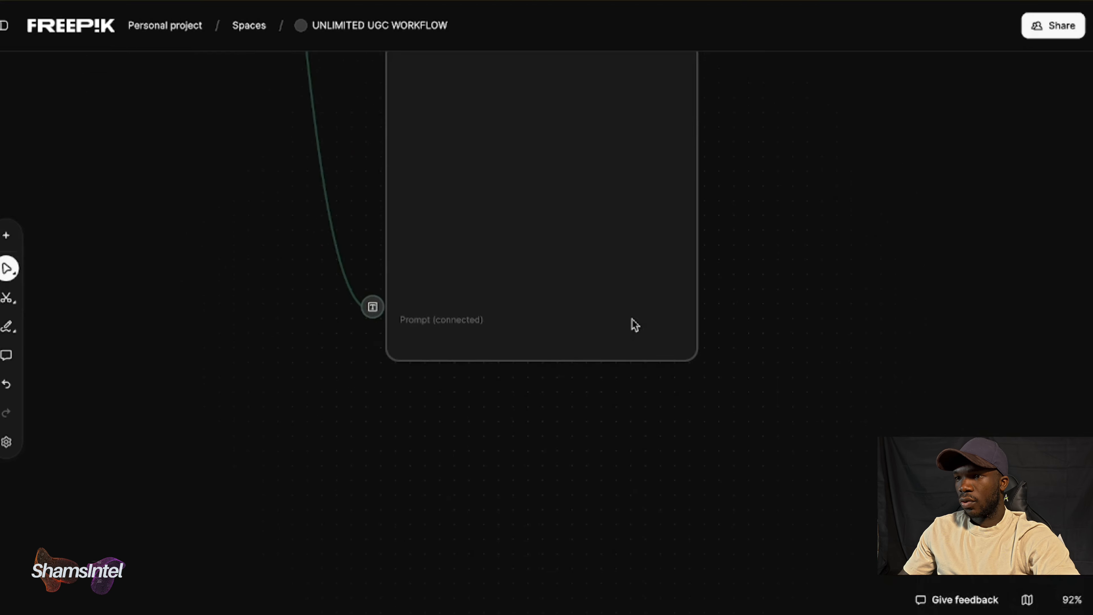
pyautogui.click(424, 320)
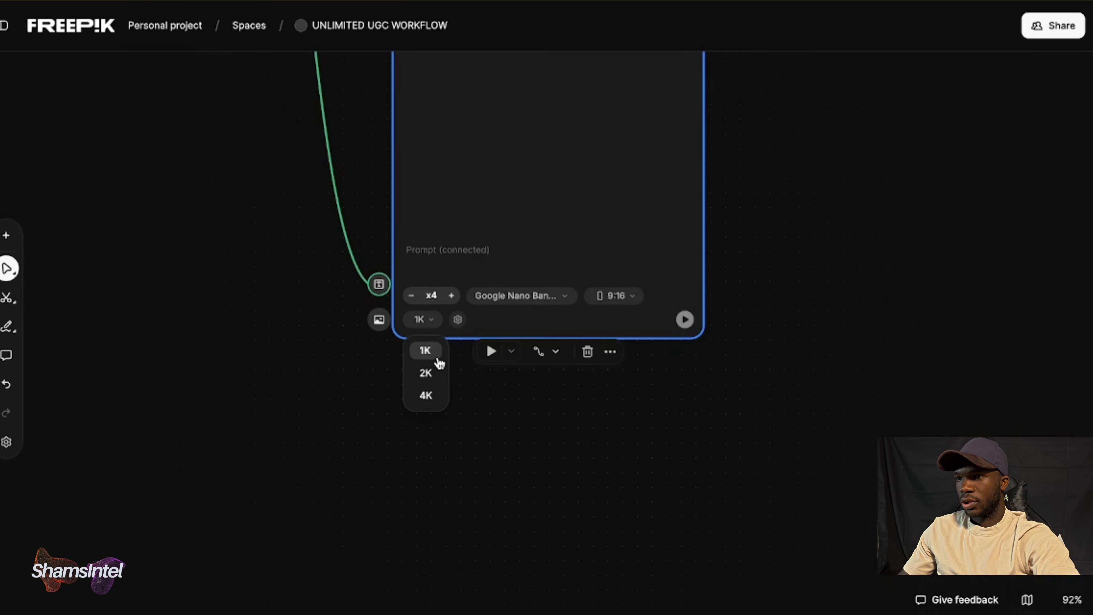
pyautogui.click(425, 373)
# Run the base image workflow from the Text #3 character spec onward with the Run from here option
pyautogui.scroll(7, 501, 252)
pyautogui.hscroll(-3, 501, 252)
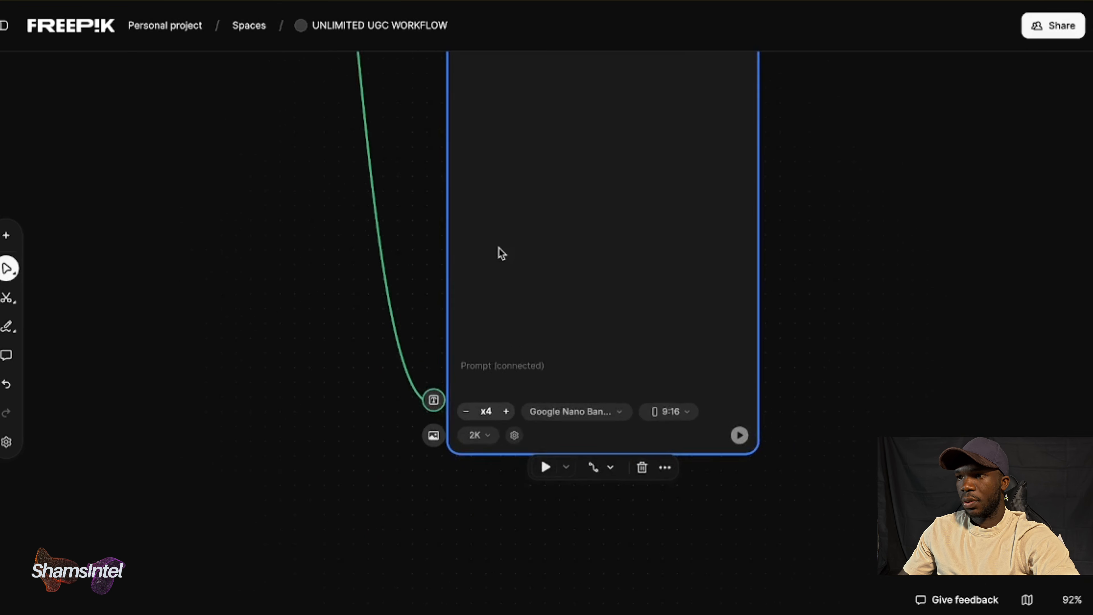
pyautogui.scroll(15, 502, 253)
pyautogui.scroll(-5, 501, 253)
pyautogui.scroll(2, 501, 253)
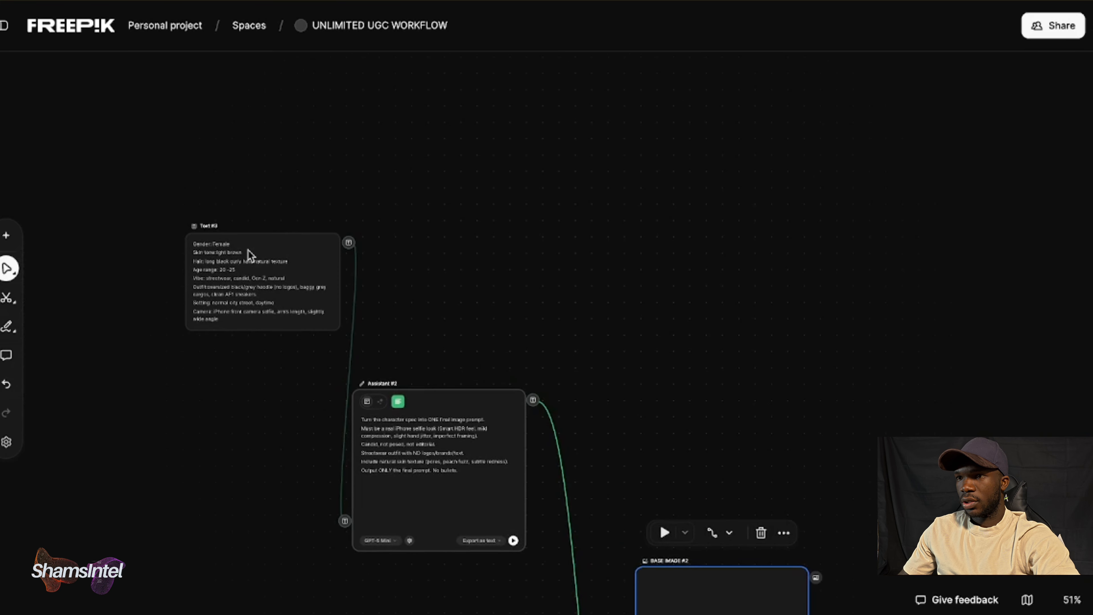
pyautogui.click(250, 254)
pyautogui.click(144, 197)
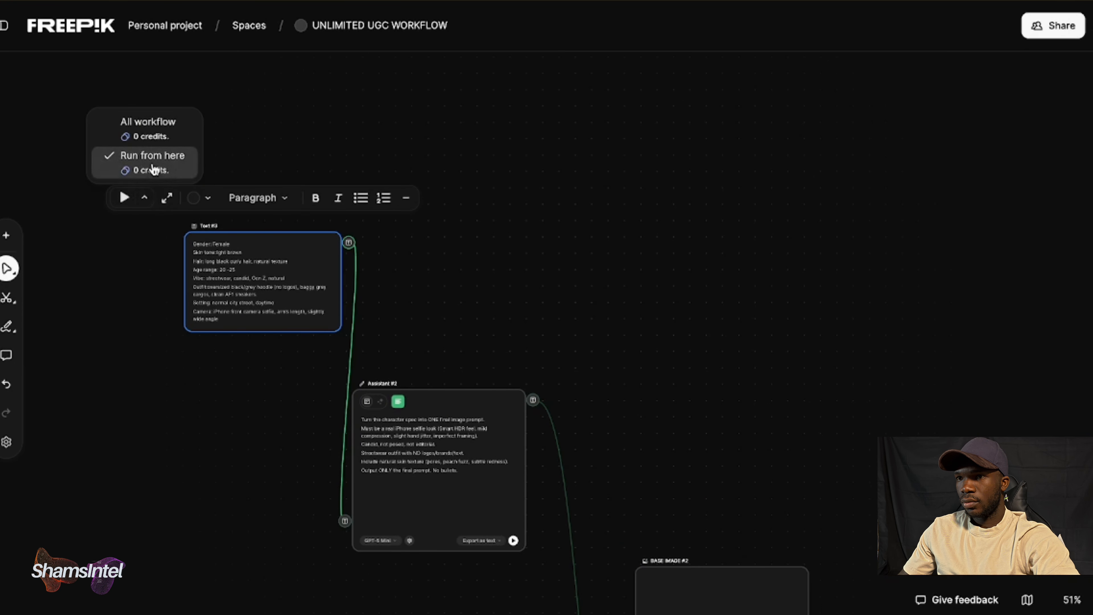
pyautogui.click(153, 169)
pyautogui.click(124, 197)
pyautogui.hscroll(5, 607, 286)
pyautogui.scroll(-3, 607, 287)
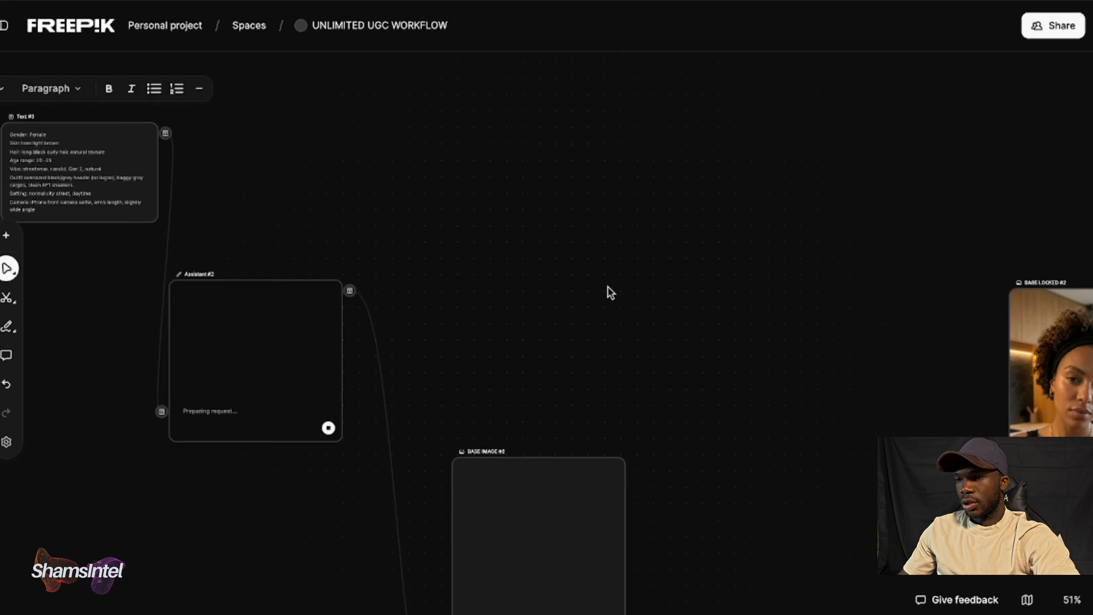
# Check the generation progress of the base image workflow and the New group workflow, including the list of generated images
pyautogui.hscroll(3, 607, 286)
pyautogui.scroll(-2, 608, 286)
pyautogui.hscroll(5, 608, 286)
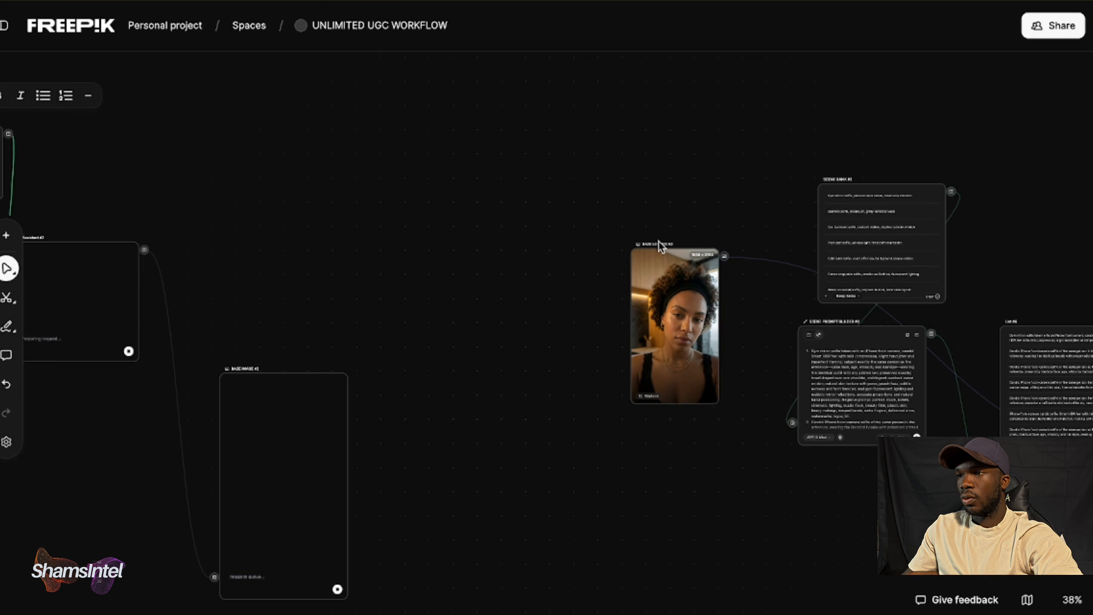
pyautogui.scroll(-5, 659, 242)
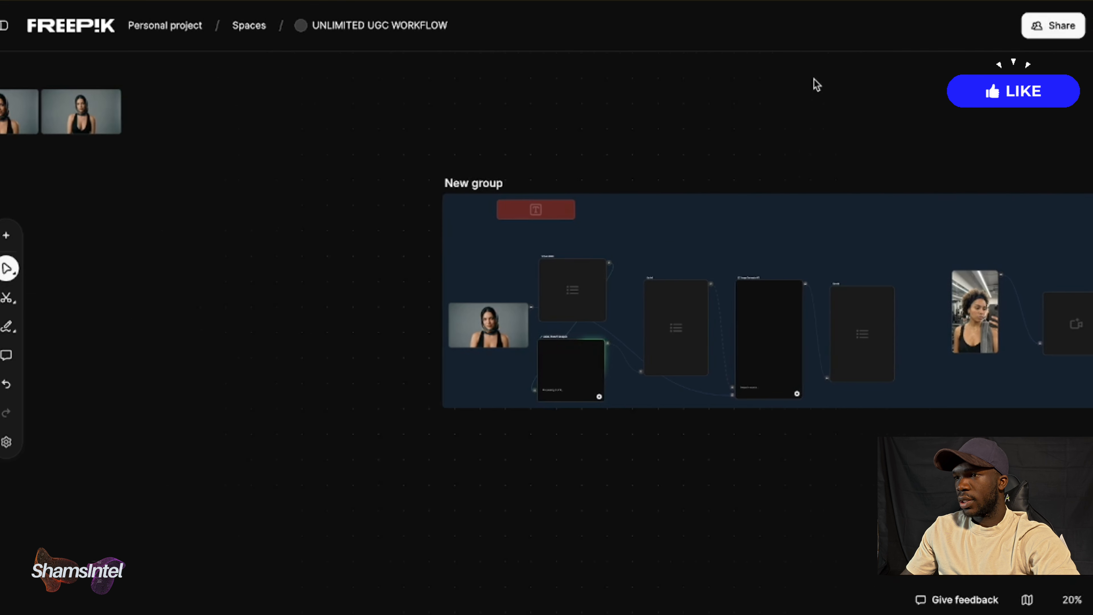
pyautogui.hscroll(3, 814, 82)
pyautogui.scroll(5, 628, 266)
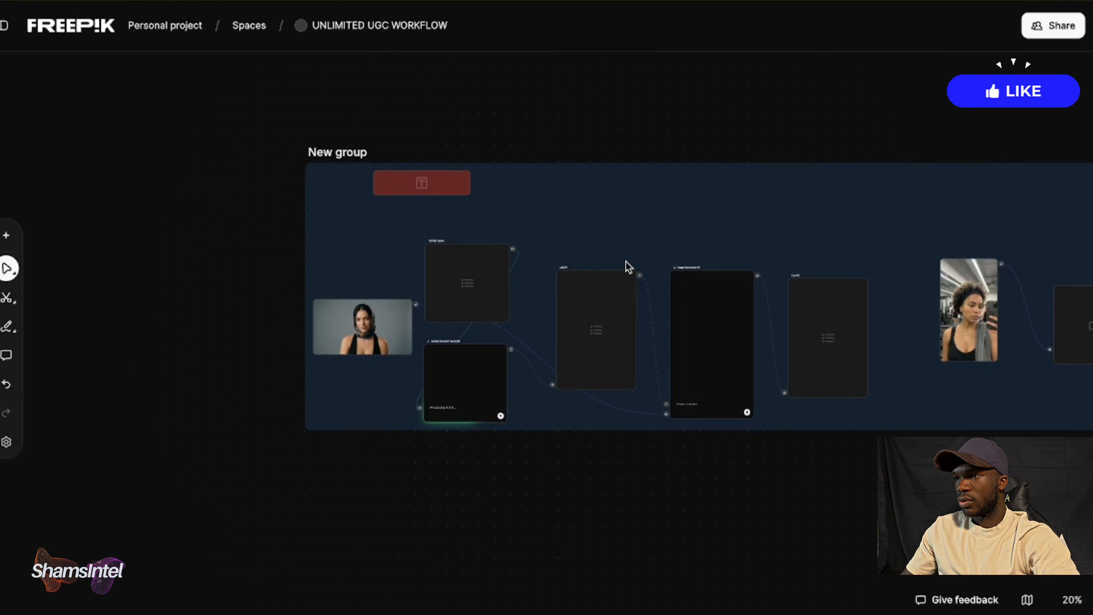
pyautogui.scroll(-5, 658, 352)
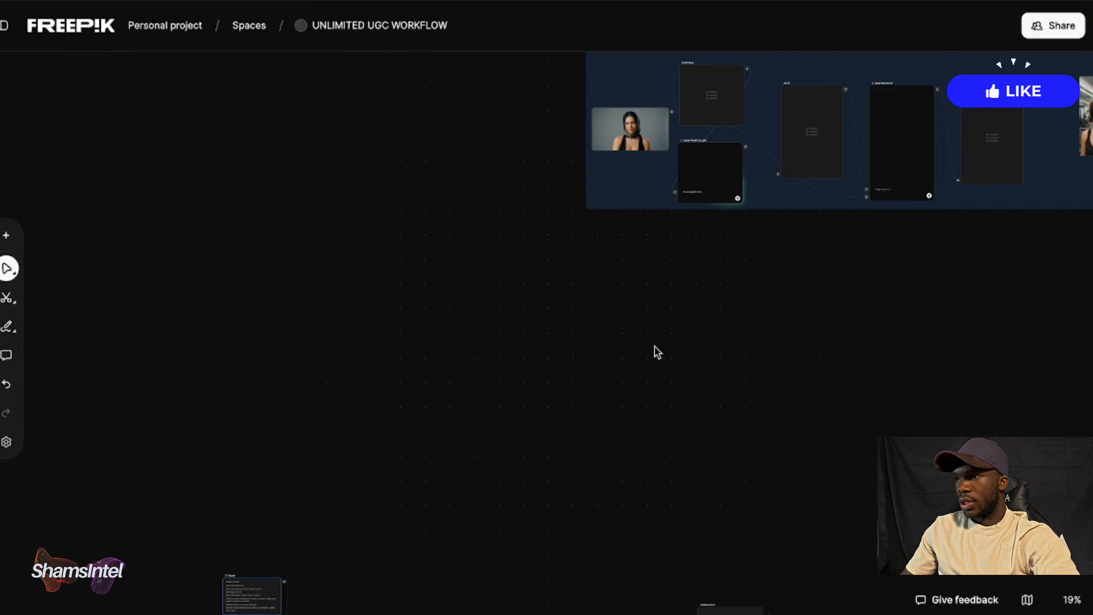
pyautogui.scroll(-5, 654, 349)
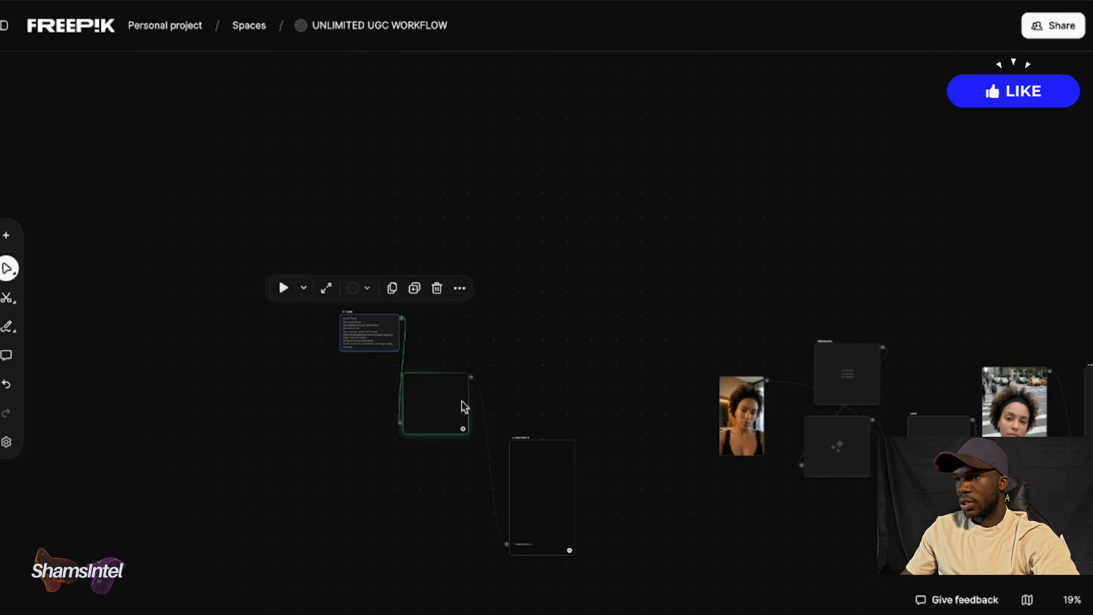
pyautogui.scroll(10, 743, 305)
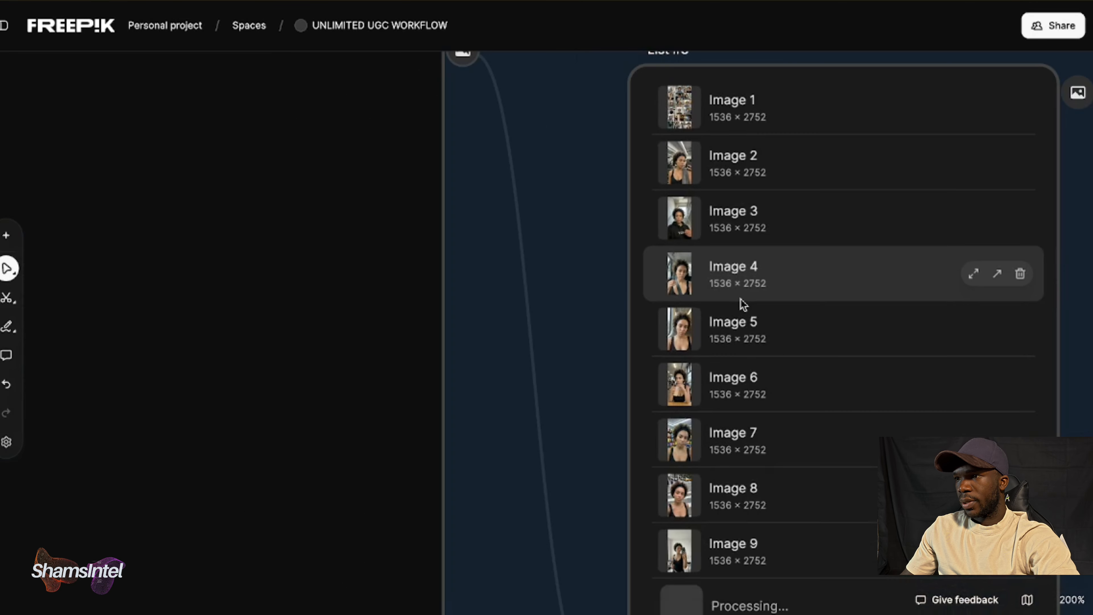
pyautogui.scroll(-10, 741, 299)
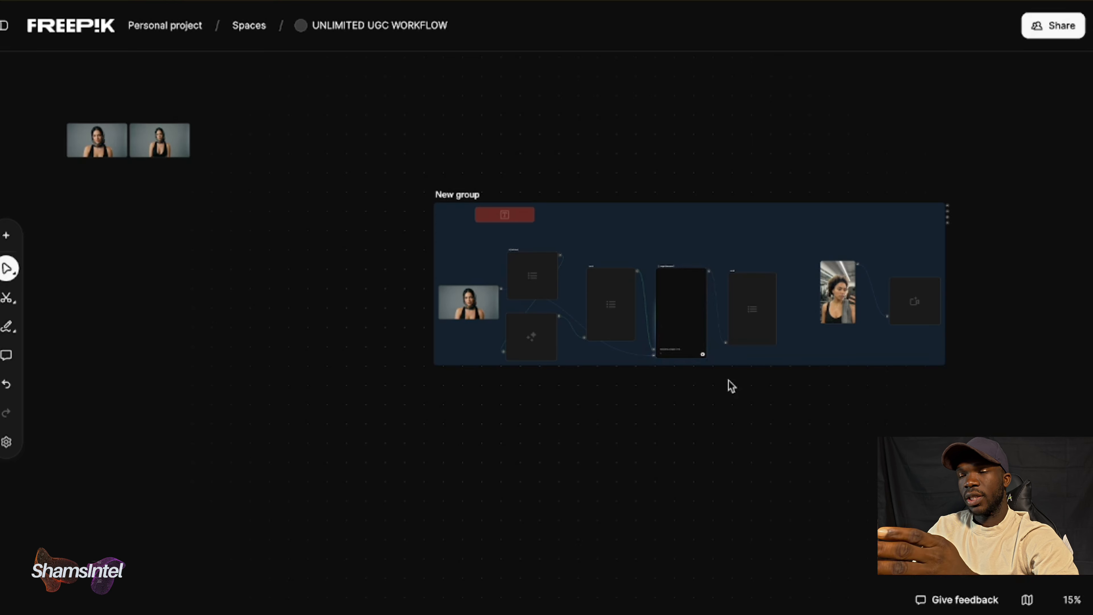
pyautogui.scroll(1, 728, 381)
pyautogui.scroll(2, 728, 380)
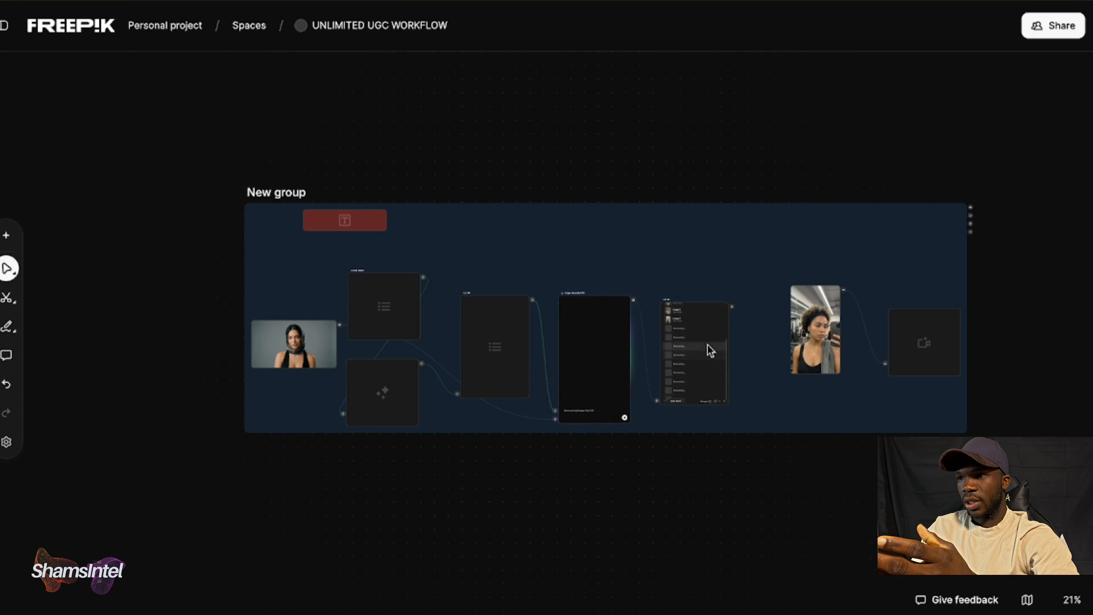
pyautogui.scroll(-2, 710, 351)
pyautogui.scroll(-3, 710, 351)
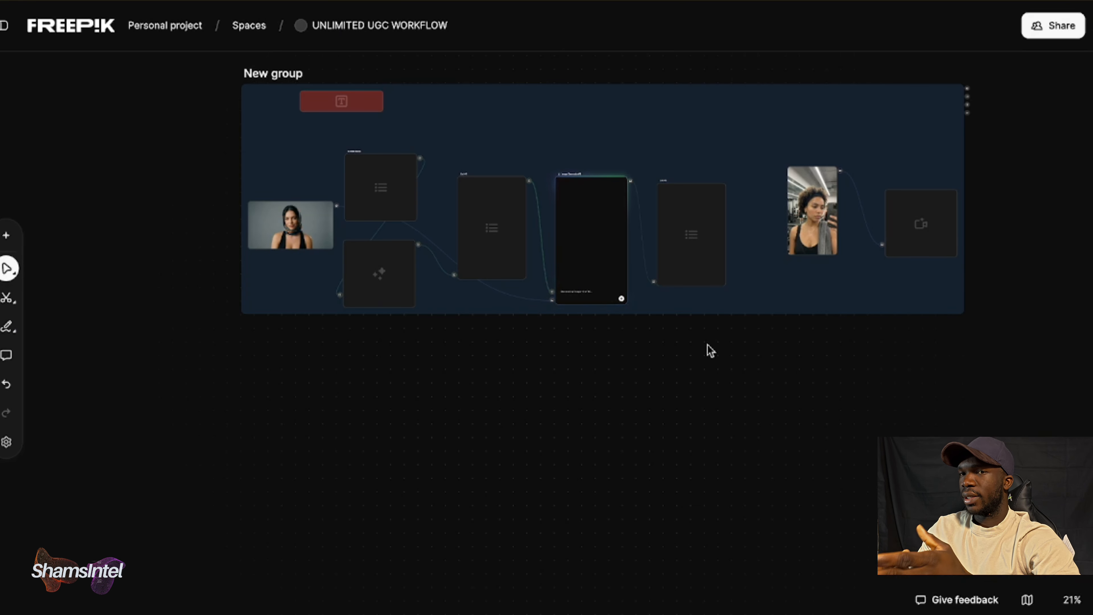
# Preview the gym mirror selfie in New group, close it, and look over the generated image list
pyautogui.doubleClick(818, 208)
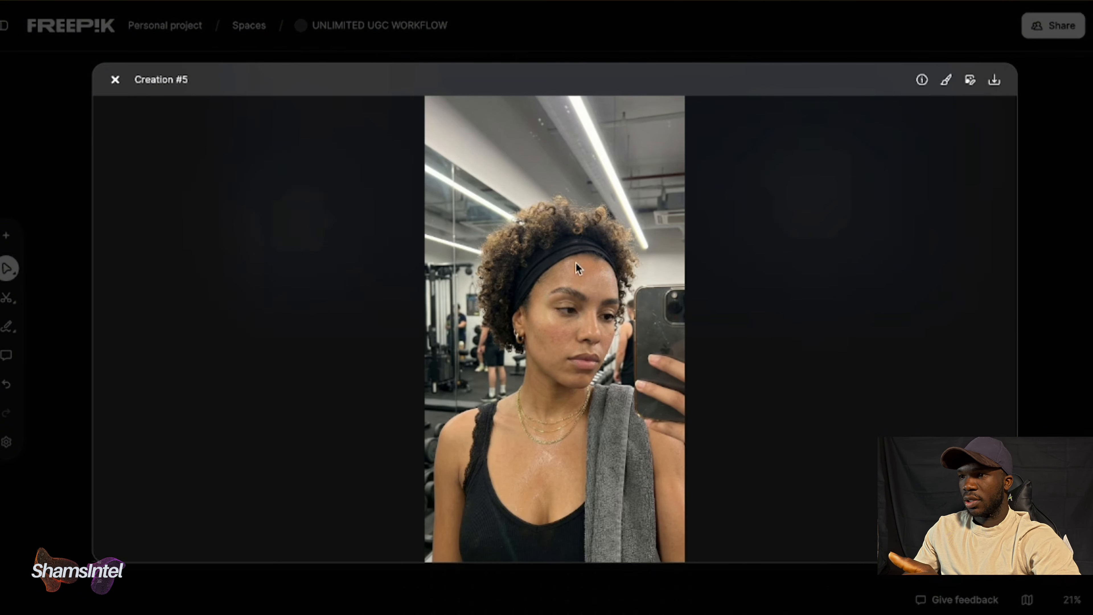
pyautogui.press('Escape')
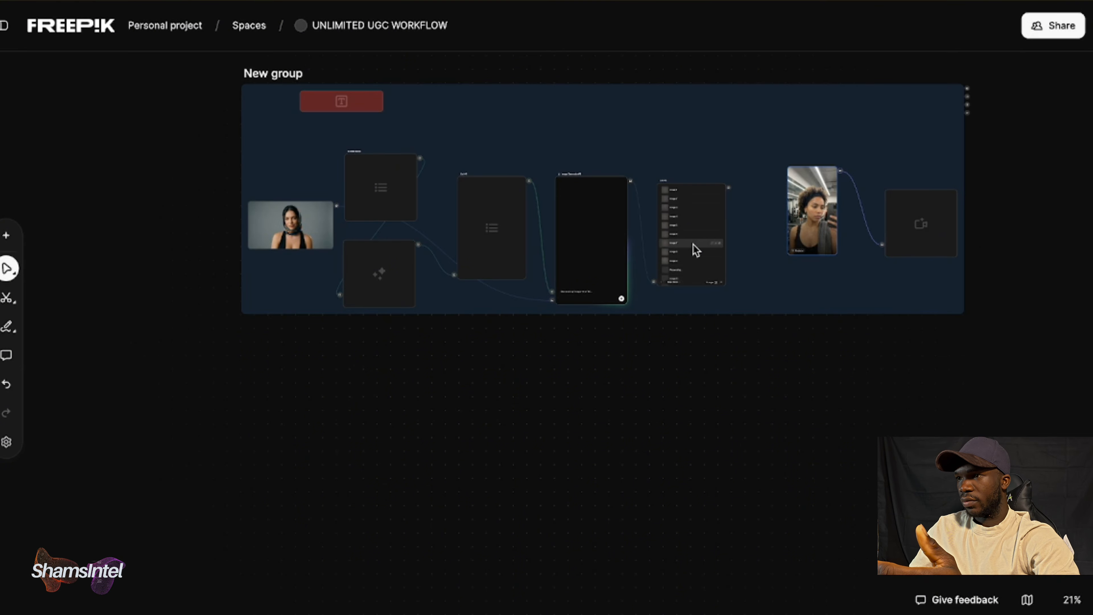
pyautogui.scroll(3, 694, 244)
pyautogui.click(695, 245)
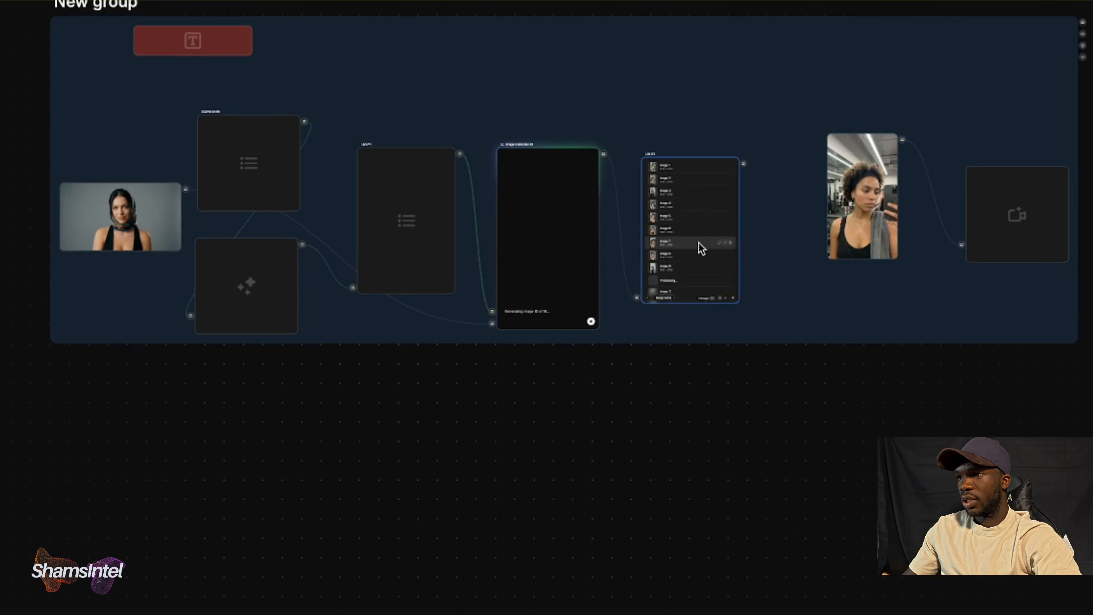
# Compare the BASE IMAGE #2 variations and select the full-body one with the phone held at waist height
pyautogui.scroll(-5, 615, 355)
pyautogui.scroll(-5, 614, 355)
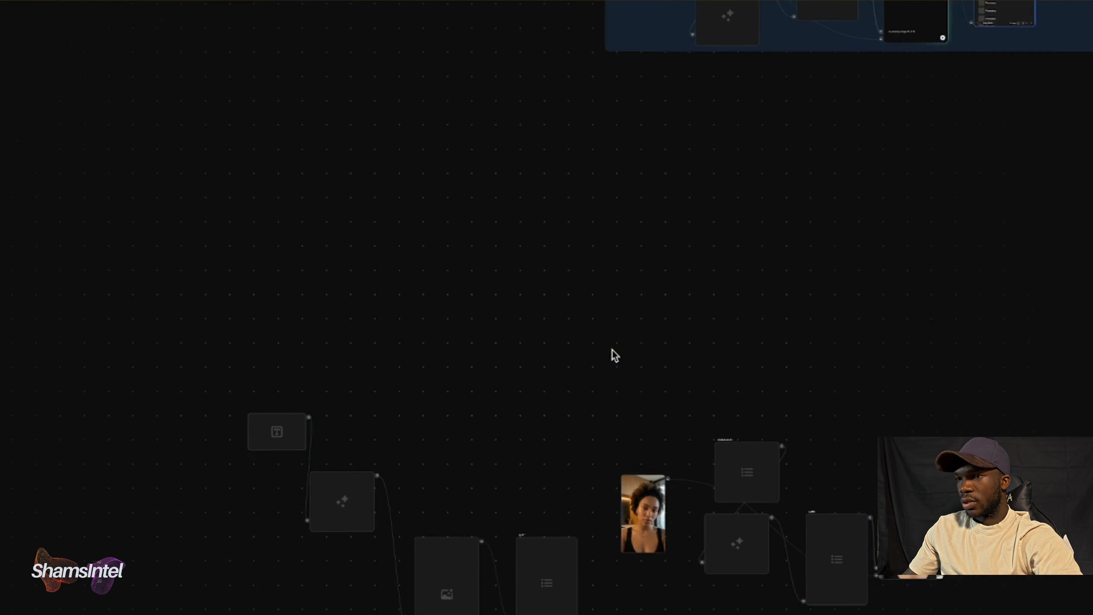
pyautogui.scroll(5, 415, 428)
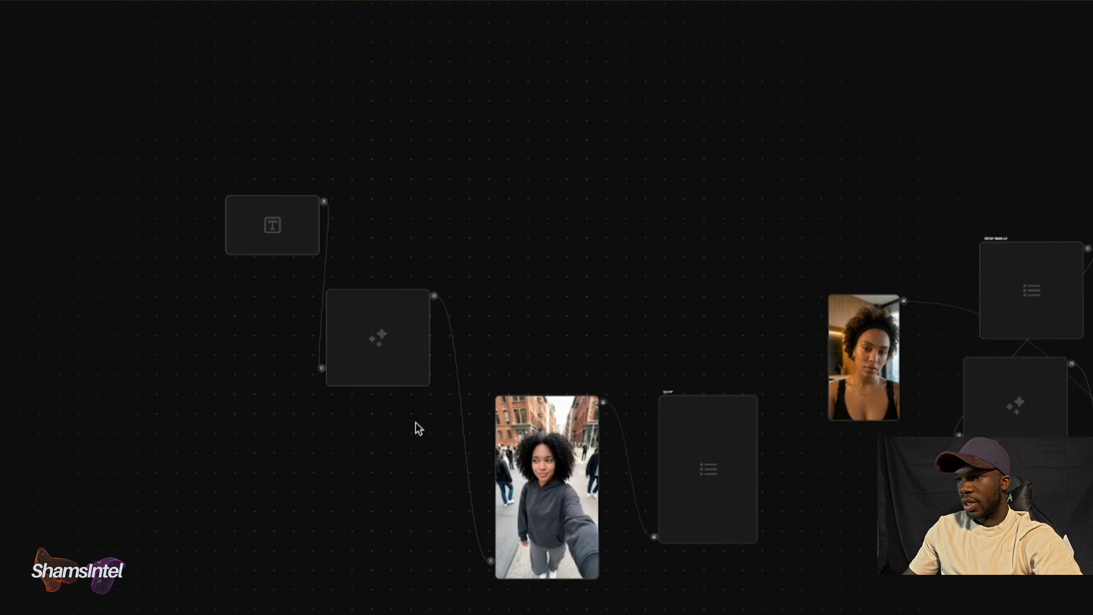
pyautogui.scroll(5, 448, 395)
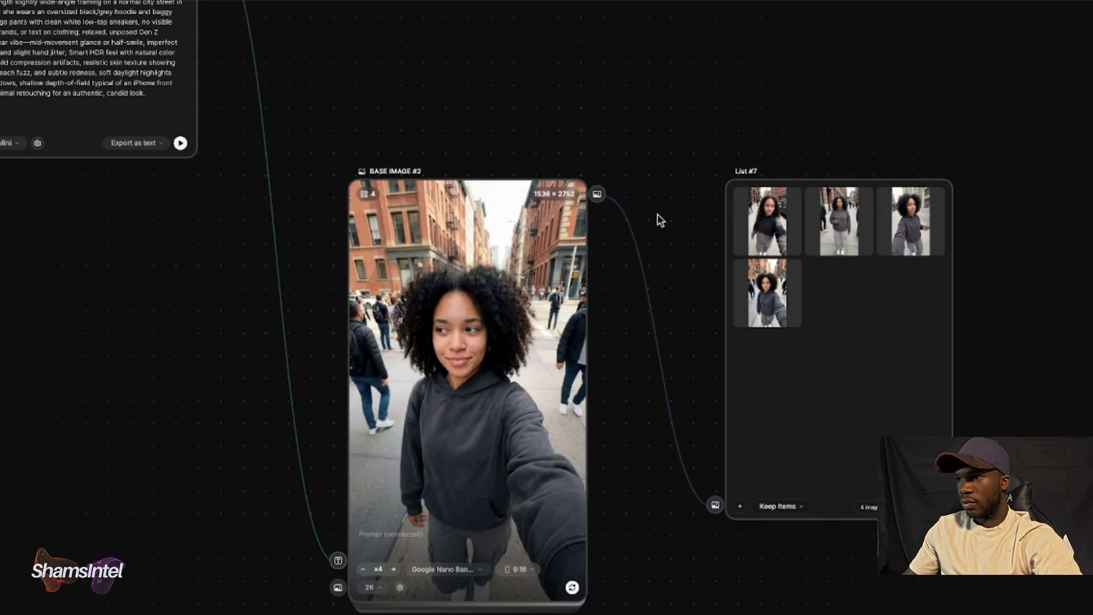
pyautogui.click(359, 194)
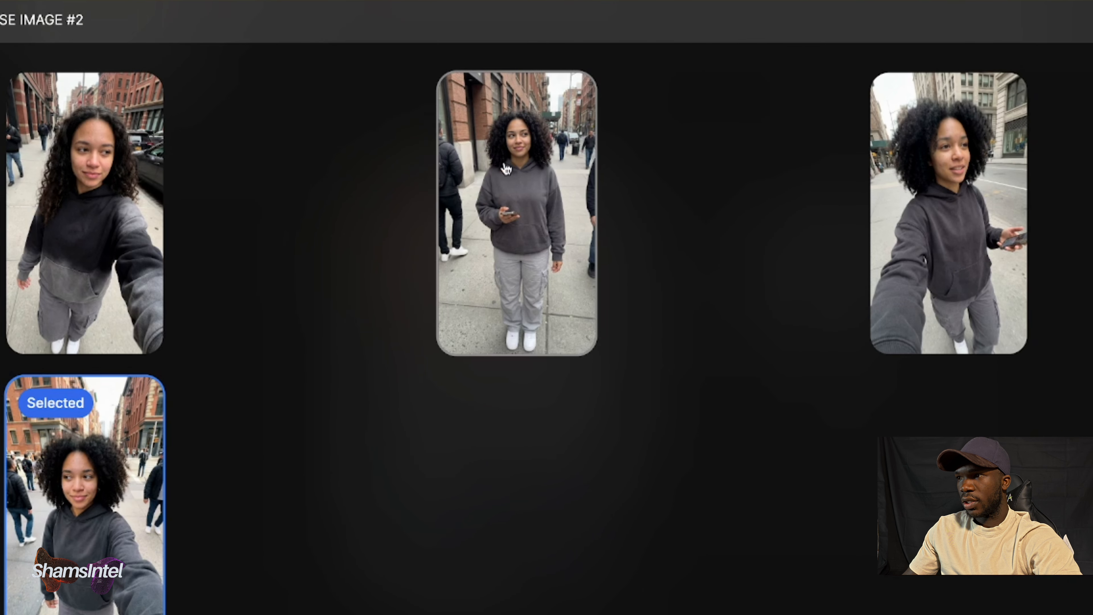
pyautogui.scroll(-2, 439, 288)
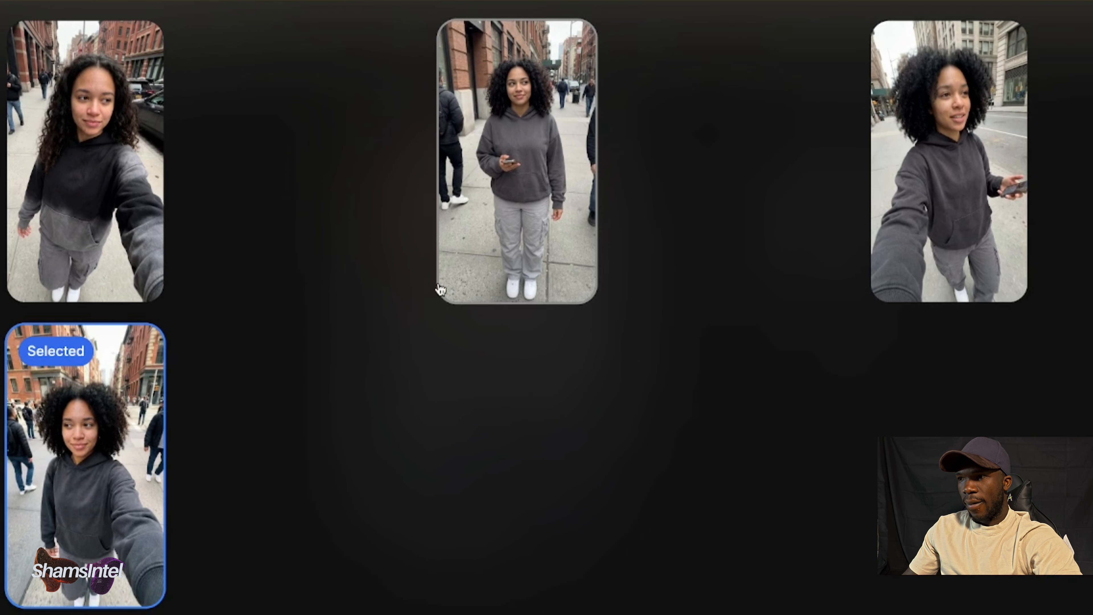
pyautogui.scroll(1, 441, 289)
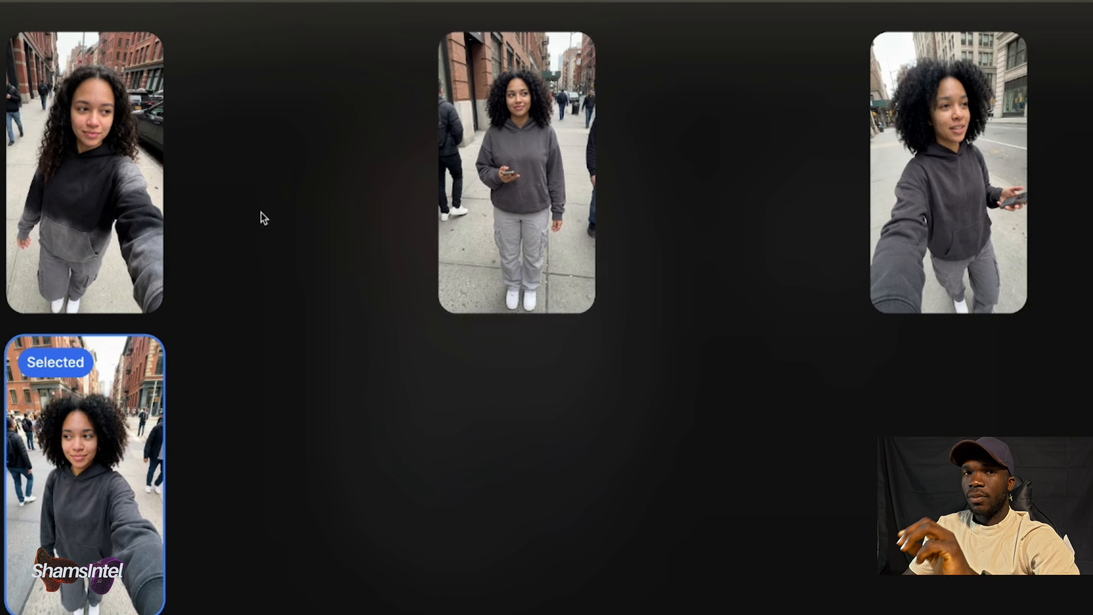
pyautogui.click(567, 167)
pyautogui.click(564, 162)
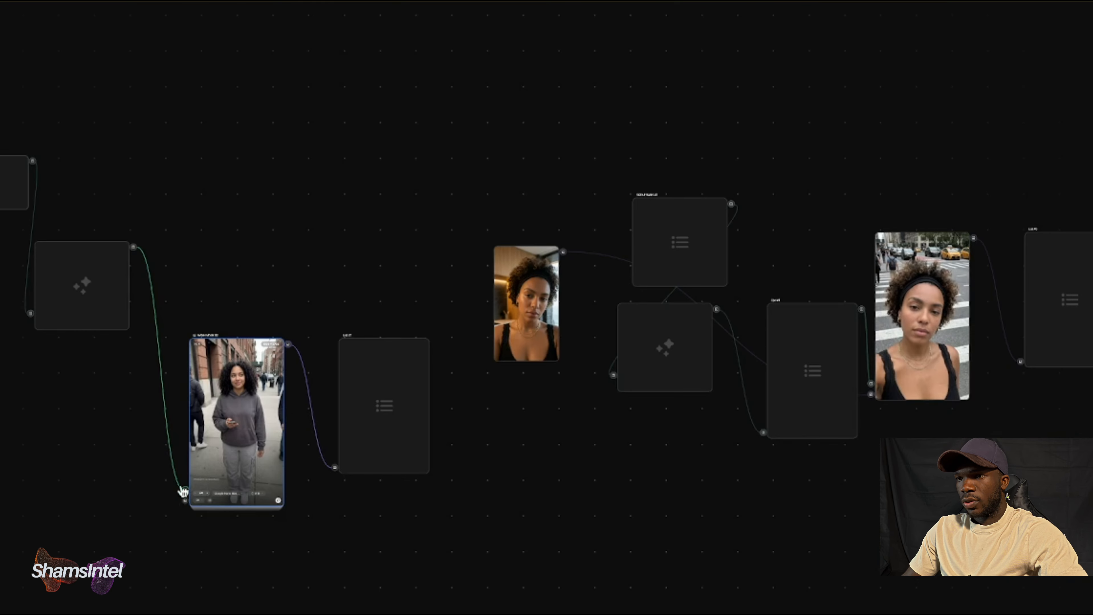
# Replace the BASE LOCKED #2 image with the full-body grey hoodie shot from the generation History
pyautogui.click(228, 439)
pyautogui.scroll(4, 228, 439)
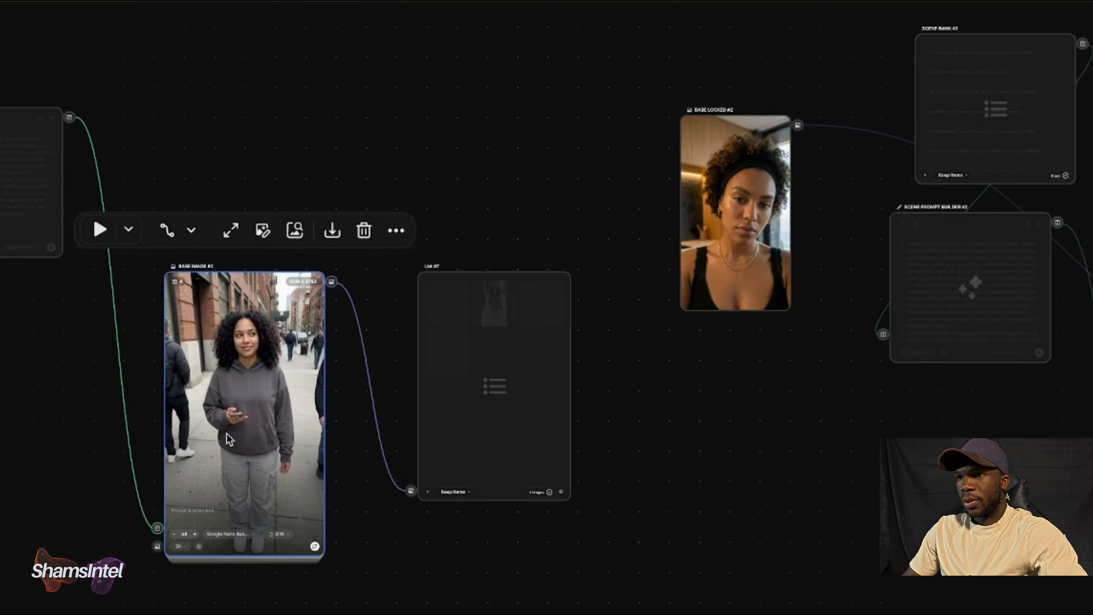
pyautogui.scroll(2, 710, 287)
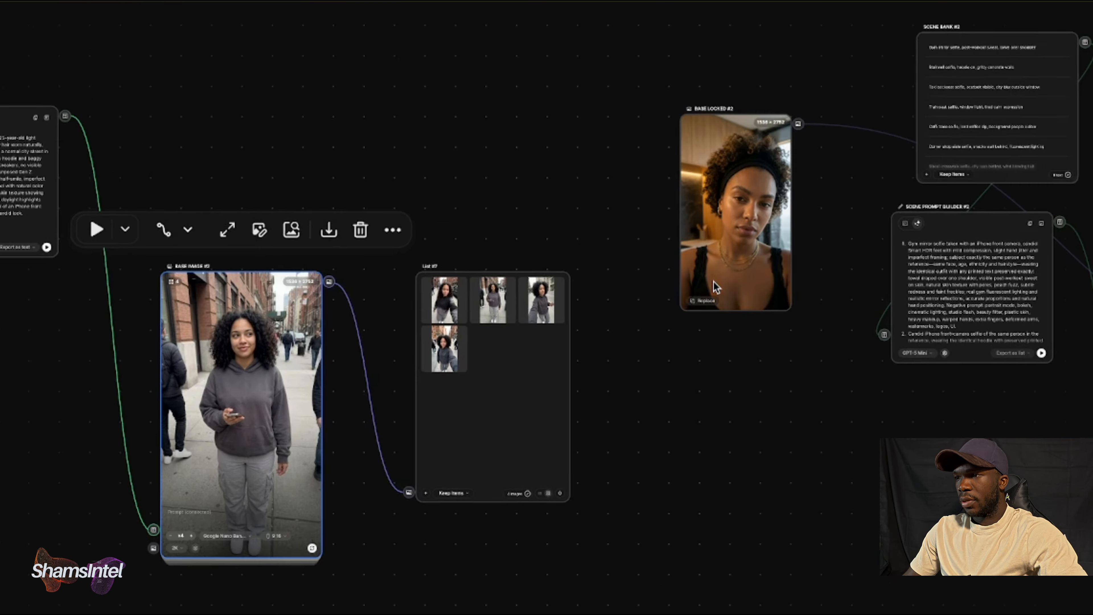
pyautogui.click(704, 304)
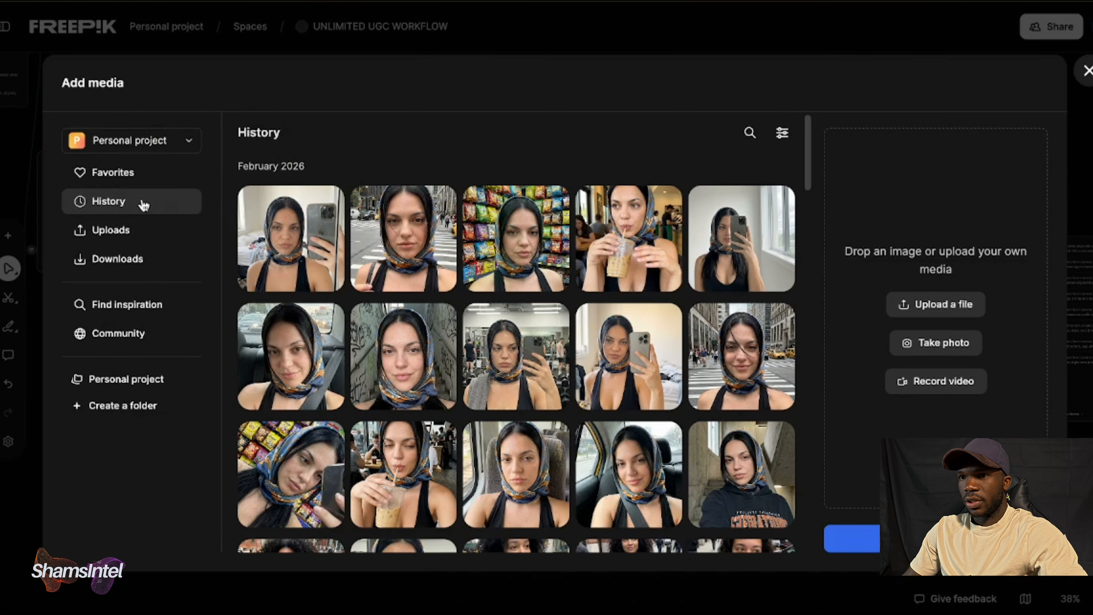
pyautogui.scroll(-1, 414, 316)
pyautogui.scroll(-5, 413, 316)
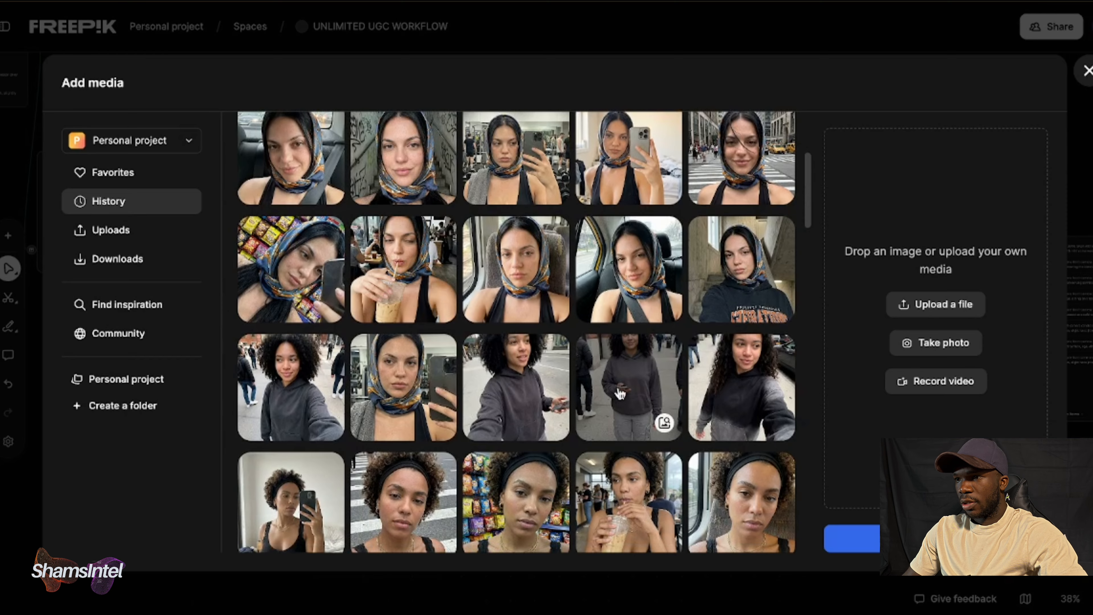
pyautogui.click(603, 370)
pyautogui.click(852, 539)
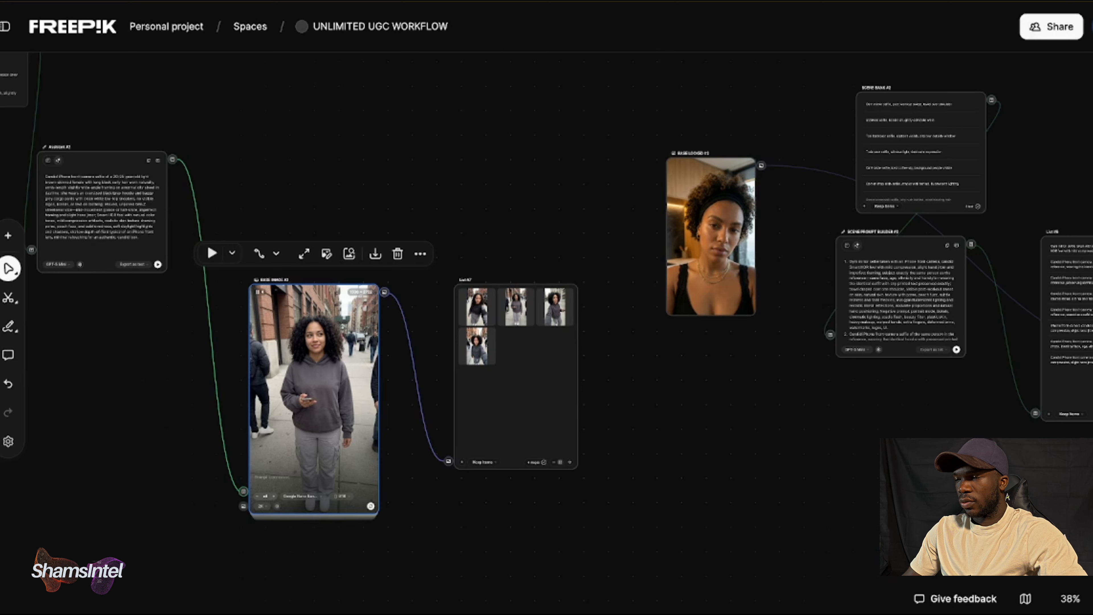
# Replace the train seat scene in the SCENE BANK list with "night style selfie under streetlights, slight grain candid vibe" and save it
pyautogui.hscroll(5, 963, 386)
pyautogui.scroll(2, 964, 386)
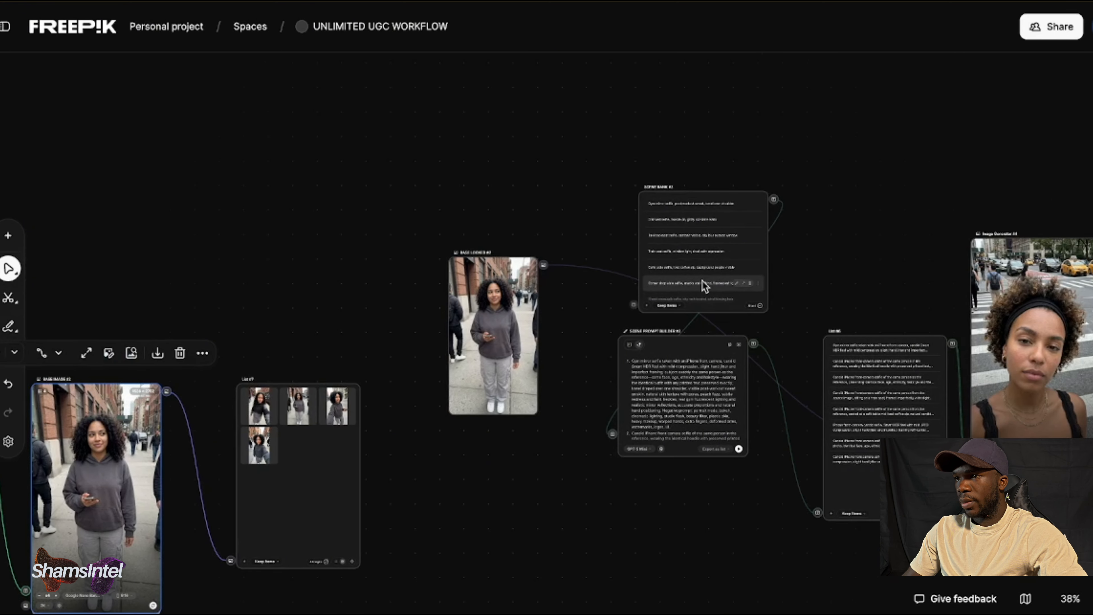
pyautogui.scroll(5, 704, 286)
pyautogui.scroll(5, 705, 287)
pyautogui.scroll(3, 704, 287)
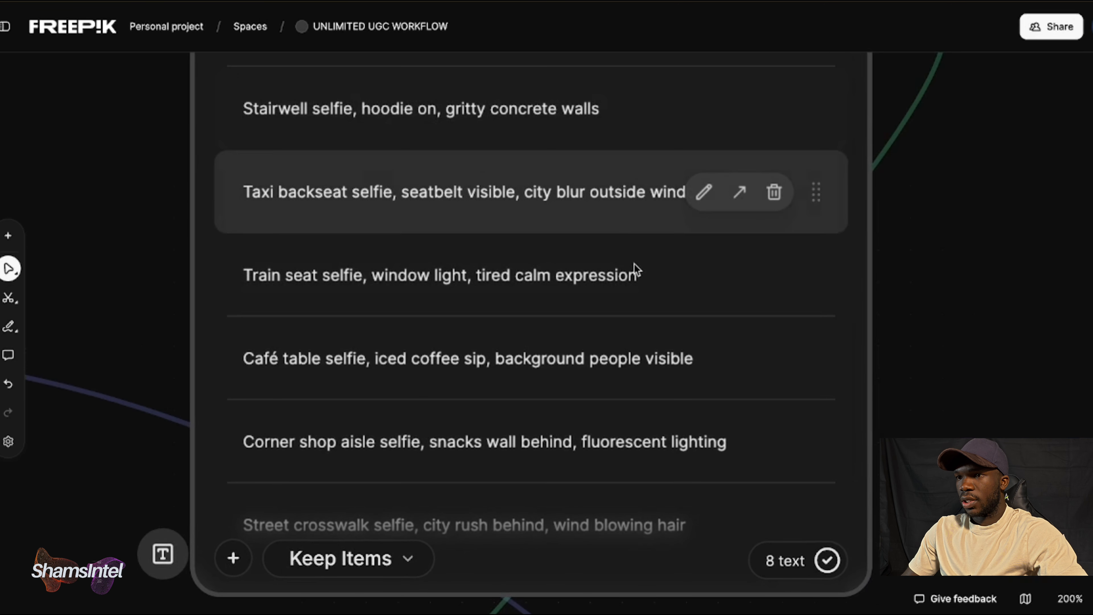
pyautogui.click(704, 275)
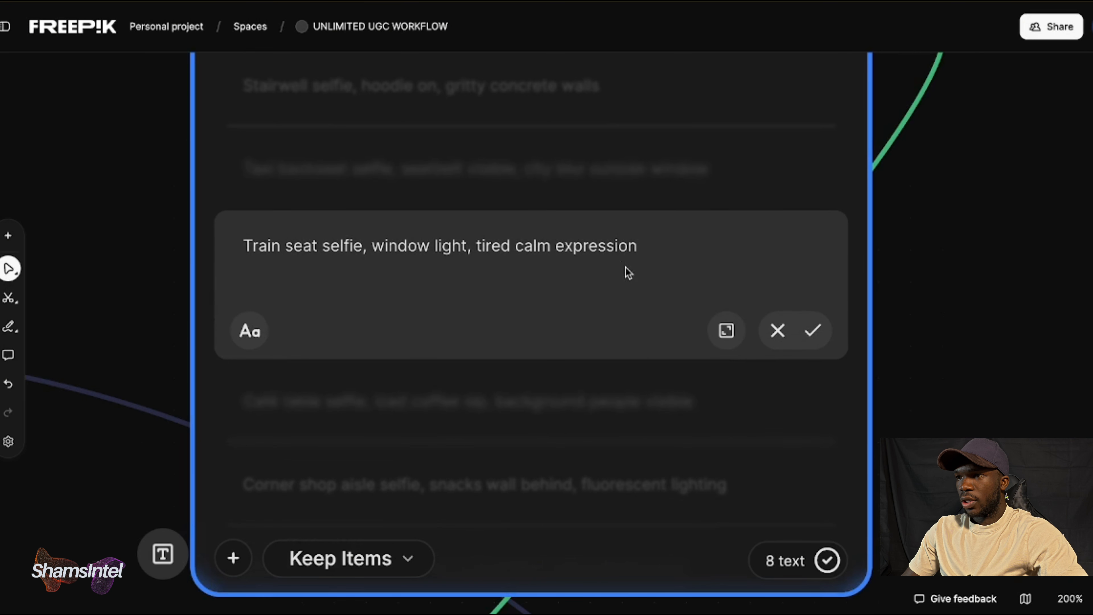
pyautogui.tripleClick(608, 246)
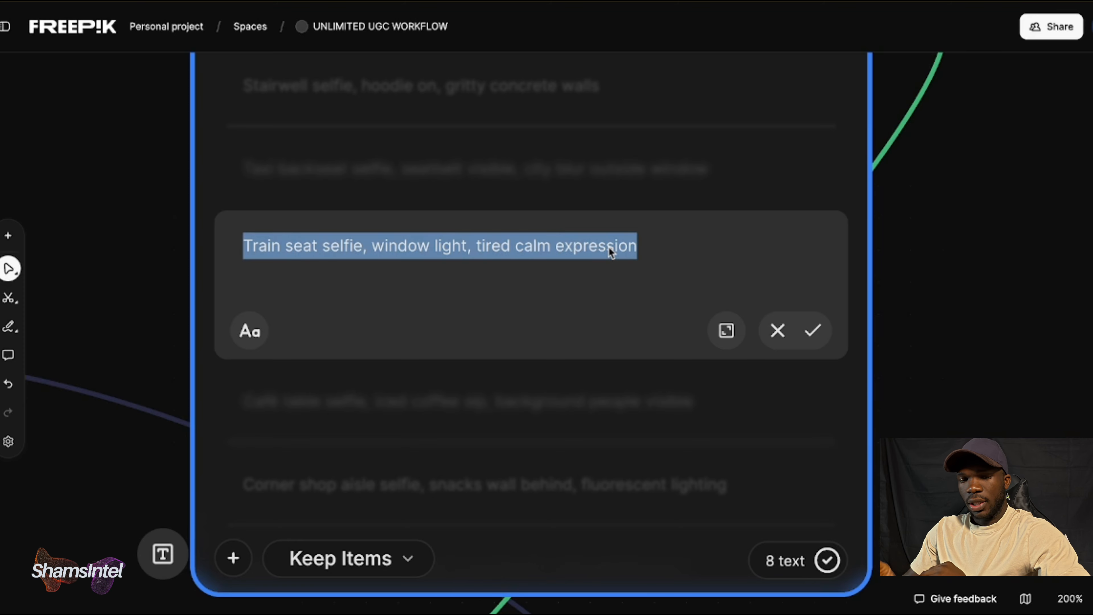
pyautogui.write('night st')
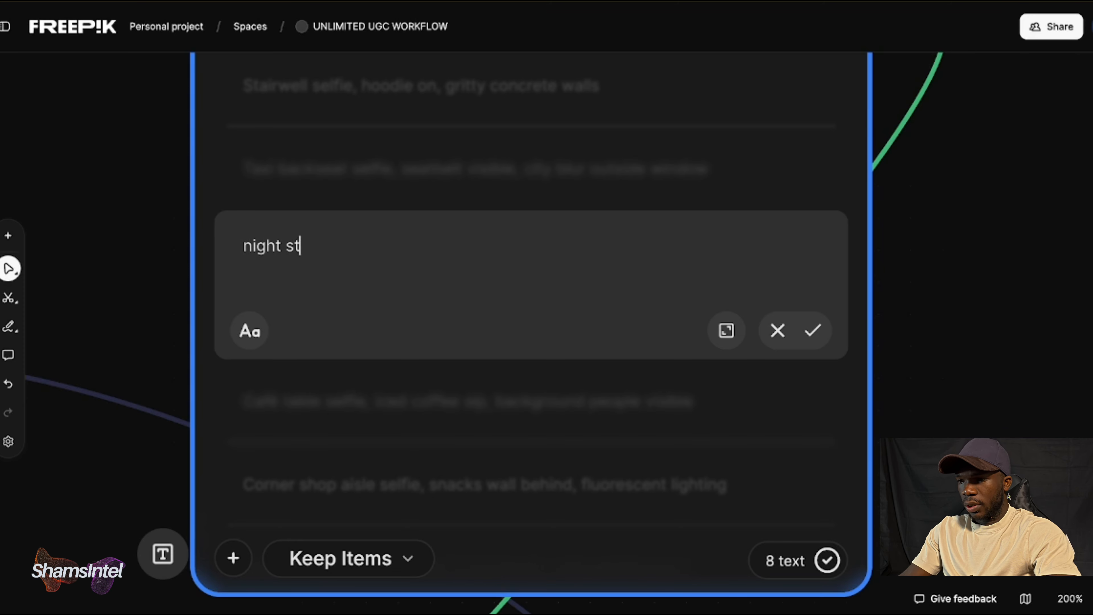
pyautogui.write('yle selfie iunder')
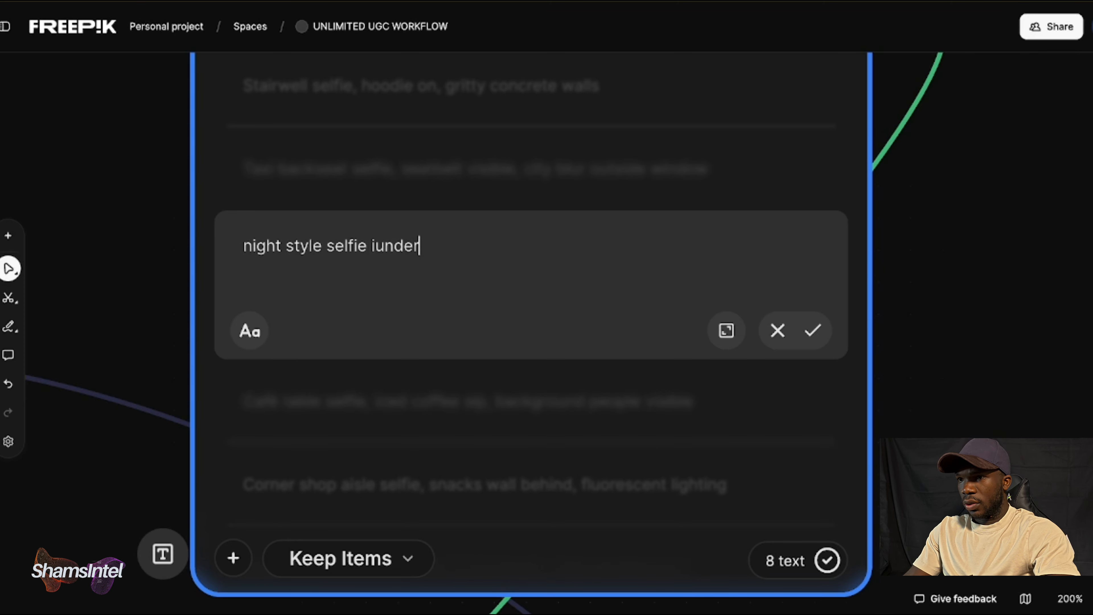
pyautogui.press('BackSpace')
pyautogui.press('BackSpace')
pyautogui.press('BackSpace')
pyautogui.press('BackSpace')
pyautogui.press('BackSpace')
pyautogui.press('BackSpace')
pyautogui.write('under streetlights')
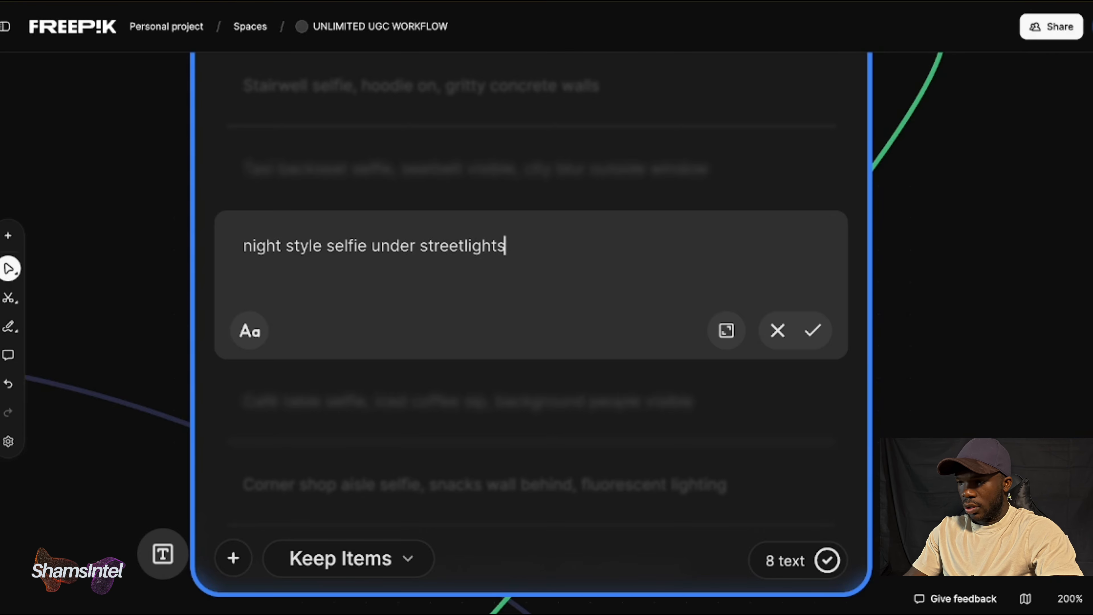
pyautogui.write(', slight ')
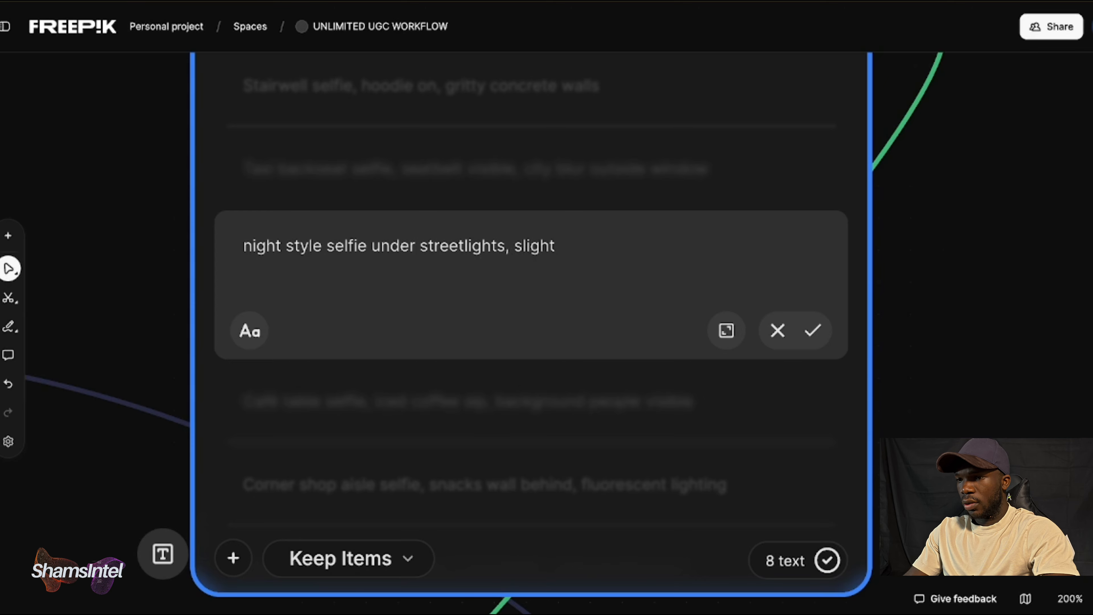
pyautogui.write('grain candid v')
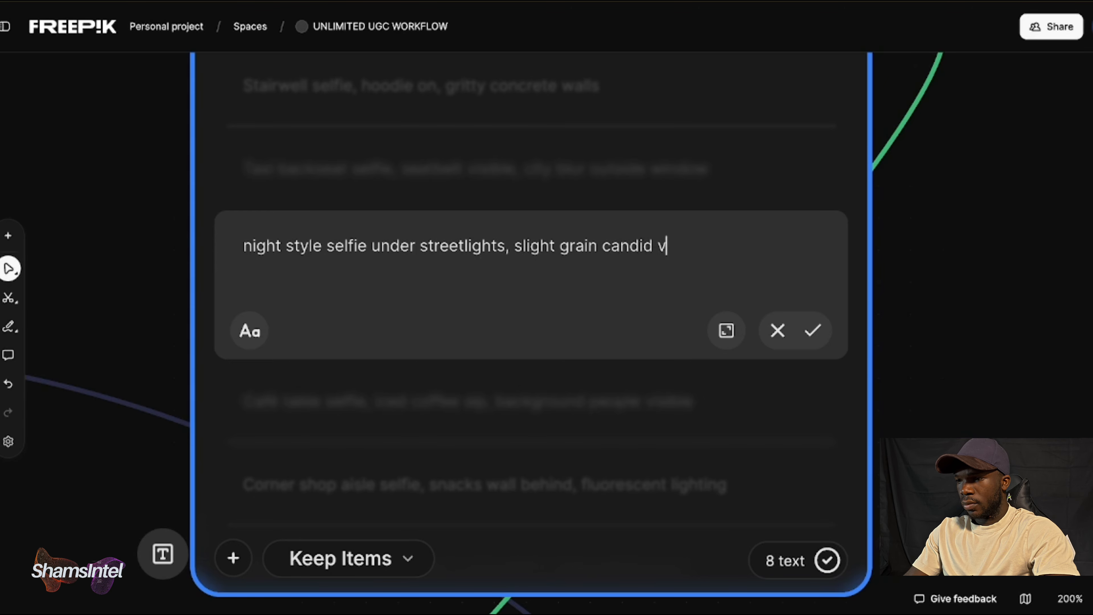
pyautogui.write('ibe')
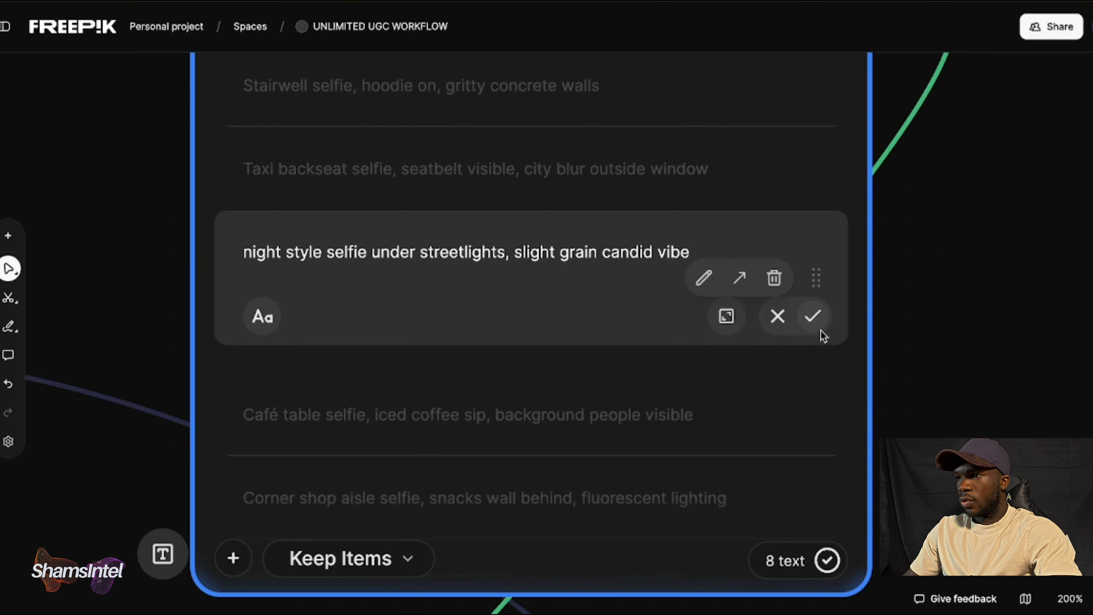
pyautogui.click(813, 331)
pyautogui.scroll(3, 449, 108)
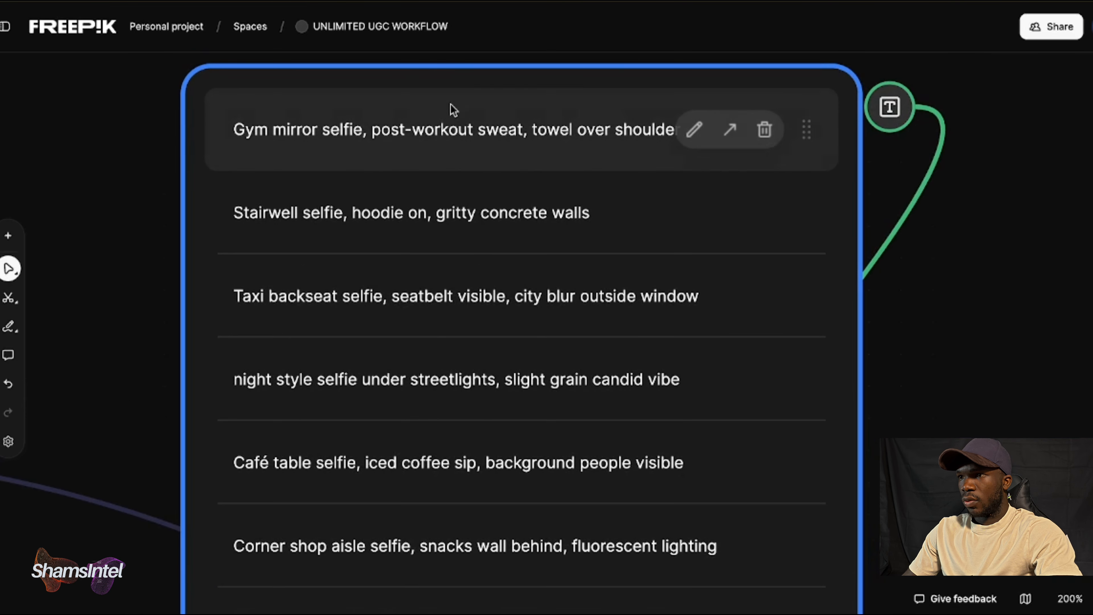
# Replace the gym mirror scene in the scene list with "sitting on steps, full body shots, shoes visible, relaxed pose" and save it
pyautogui.click(694, 129)
pyautogui.hotkey('ctrl', 'a')
pyautogui.press('BackSpace')
pyautogui.write('sit')
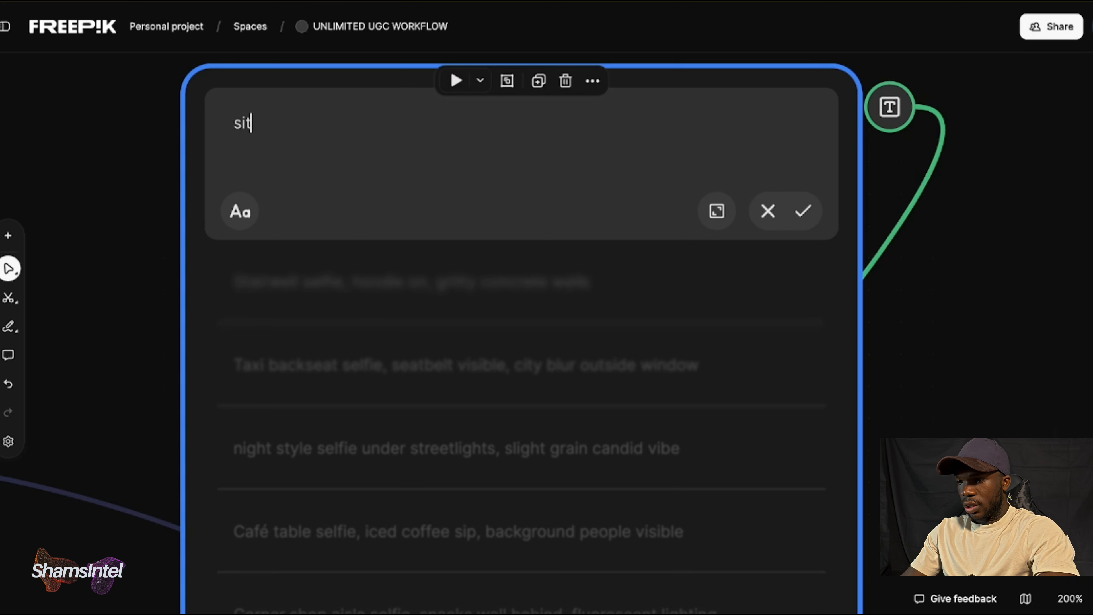
pyautogui.write('ting on steps, full body shot')
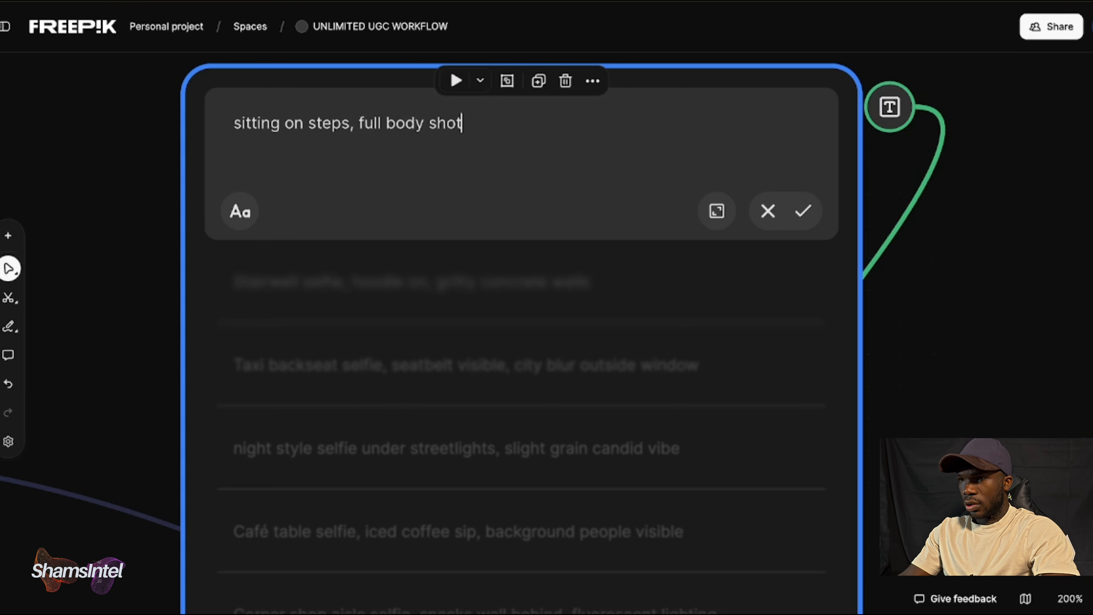
pyautogui.write('s, shoes visible, r')
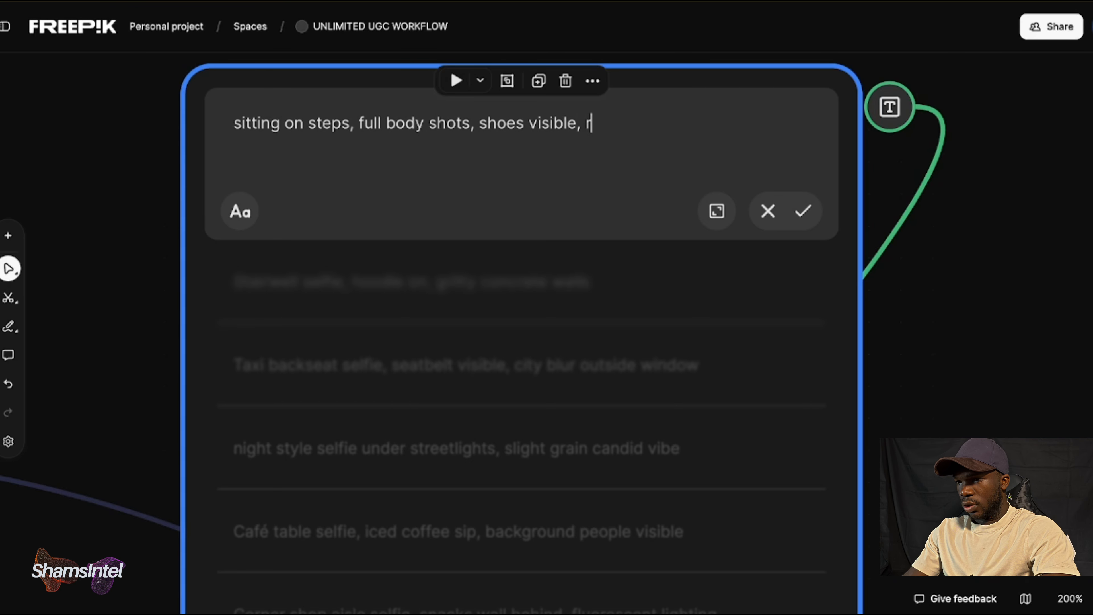
pyautogui.write('elaxed pose')
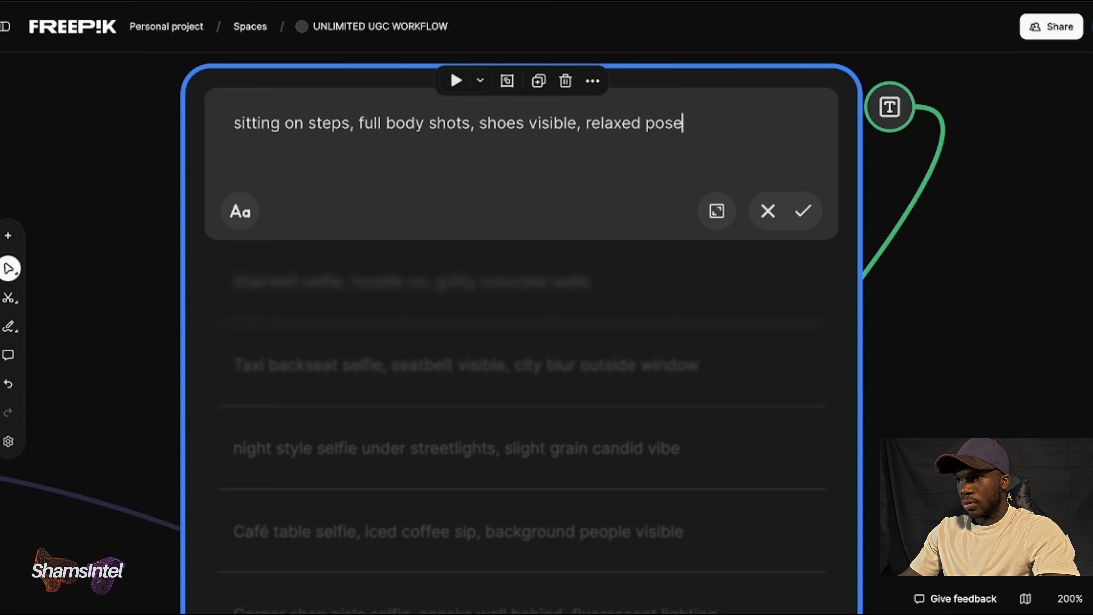
pyautogui.press('Return')
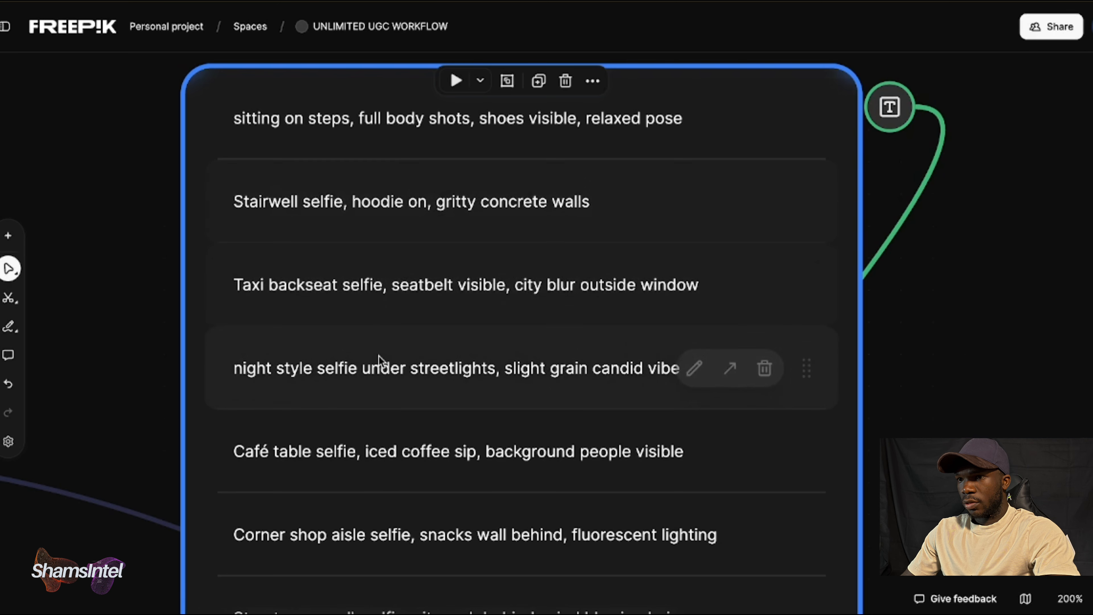
# Change the street crosswalk scene to "Street crosswalk full body shot, city rush behind, wind blowing hair, playful pose" and save it
pyautogui.scroll(-3, 379, 356)
pyautogui.click(381, 501)
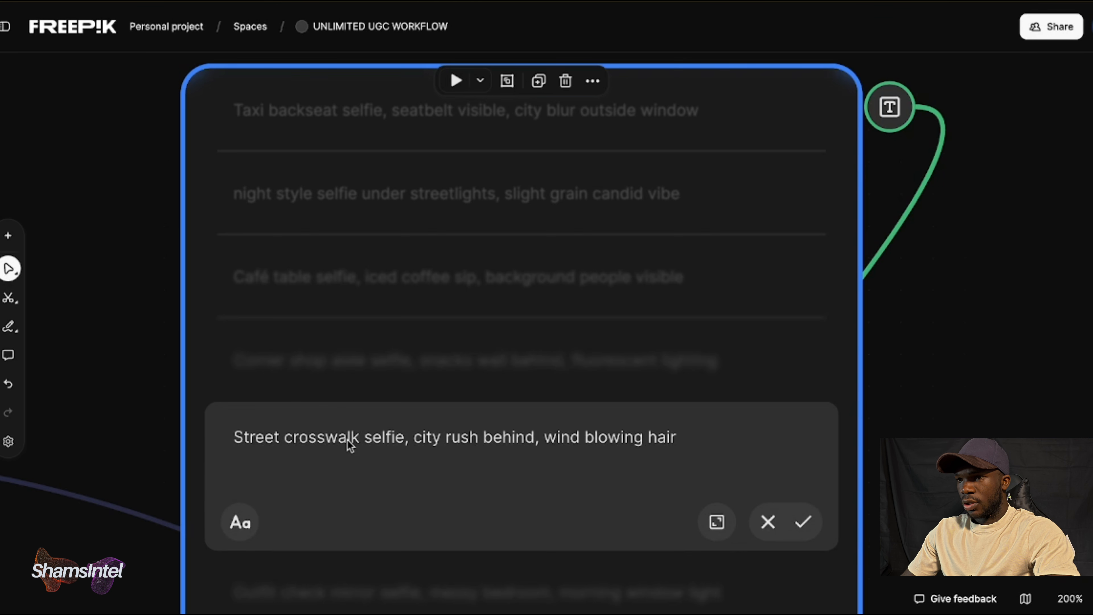
pyautogui.doubleClick(386, 436)
pyautogui.write('full b')
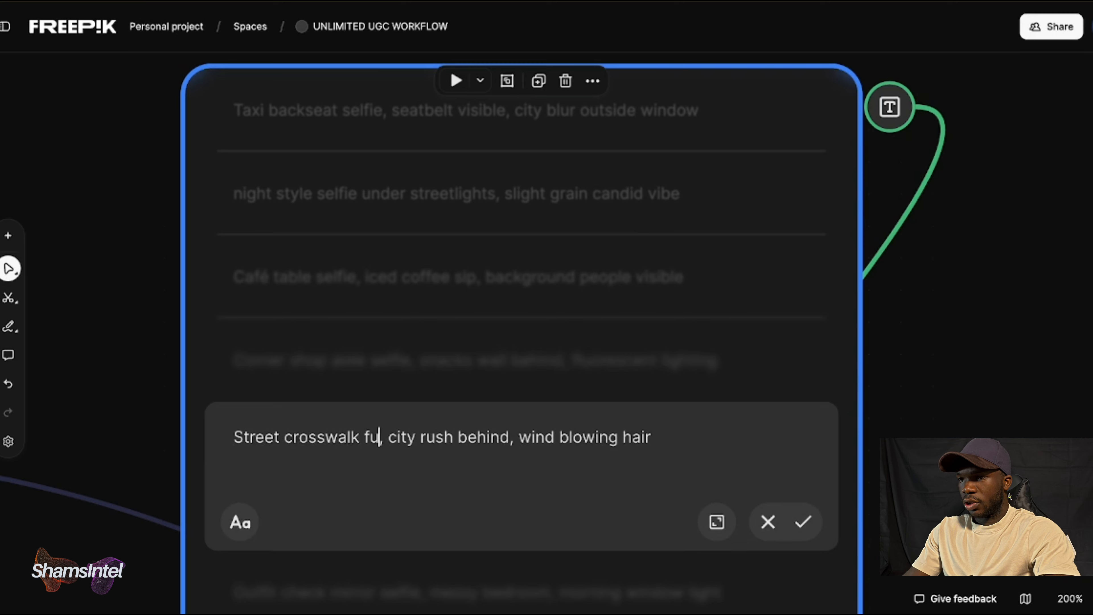
pyautogui.write('ody shot')
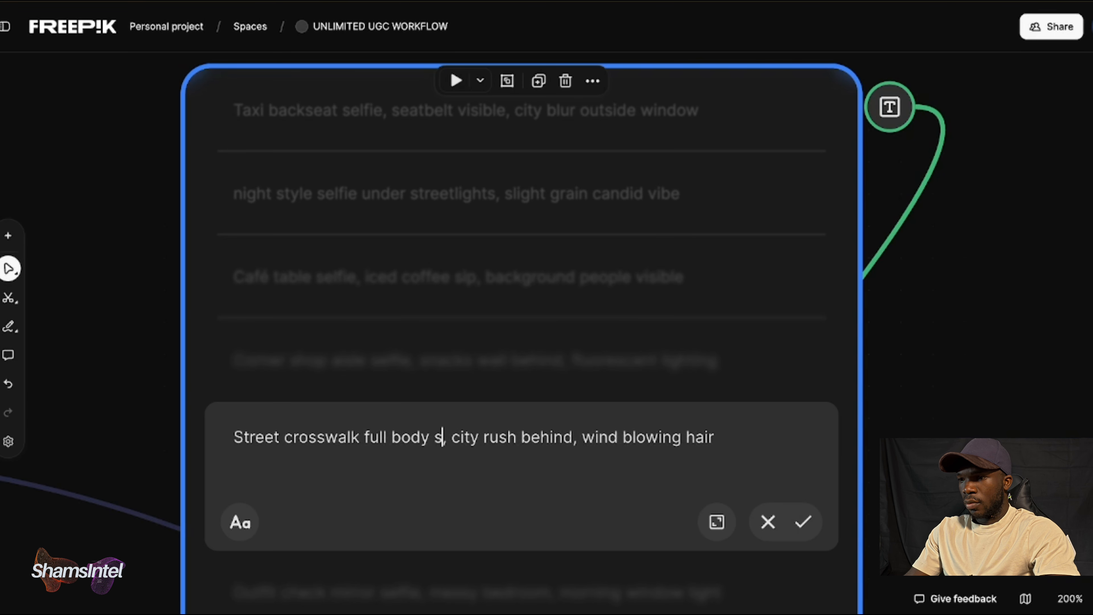
pyautogui.press('Return')
# Run the workflow from SCENE BANK #2 through the connected prompt builder and image generator
pyautogui.scroll(-6, 1022, 357)
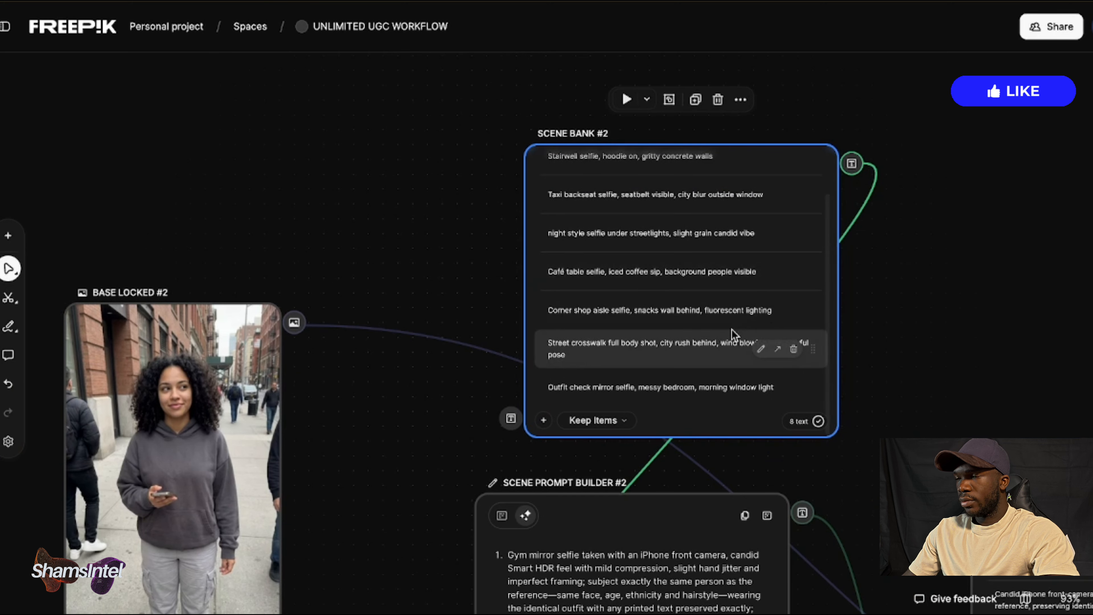
pyautogui.click(646, 103)
pyautogui.click(654, 60)
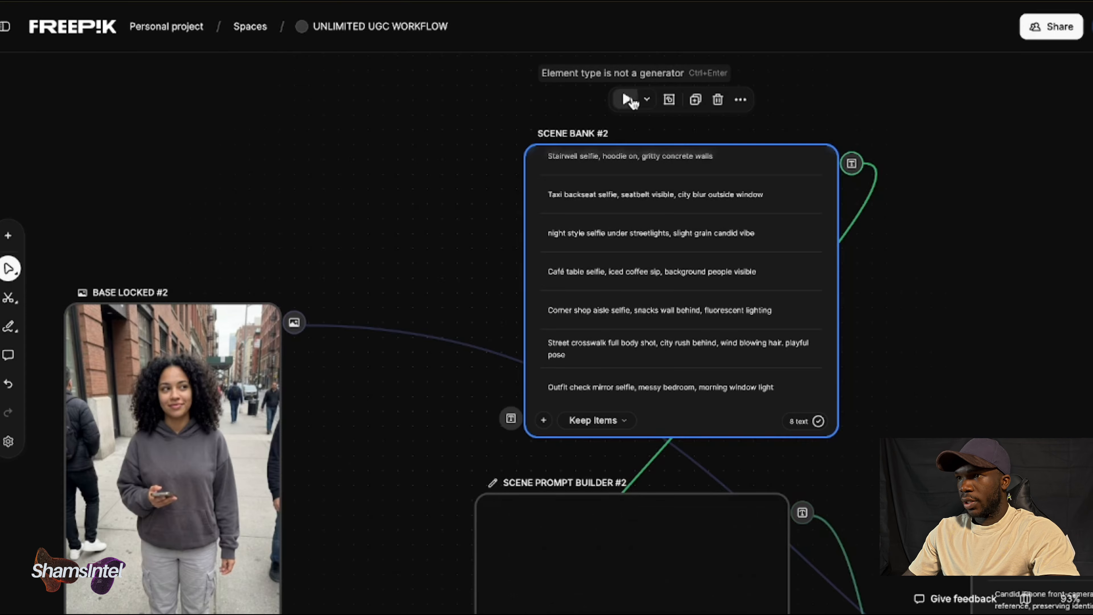
pyautogui.scroll(-8, 917, 264)
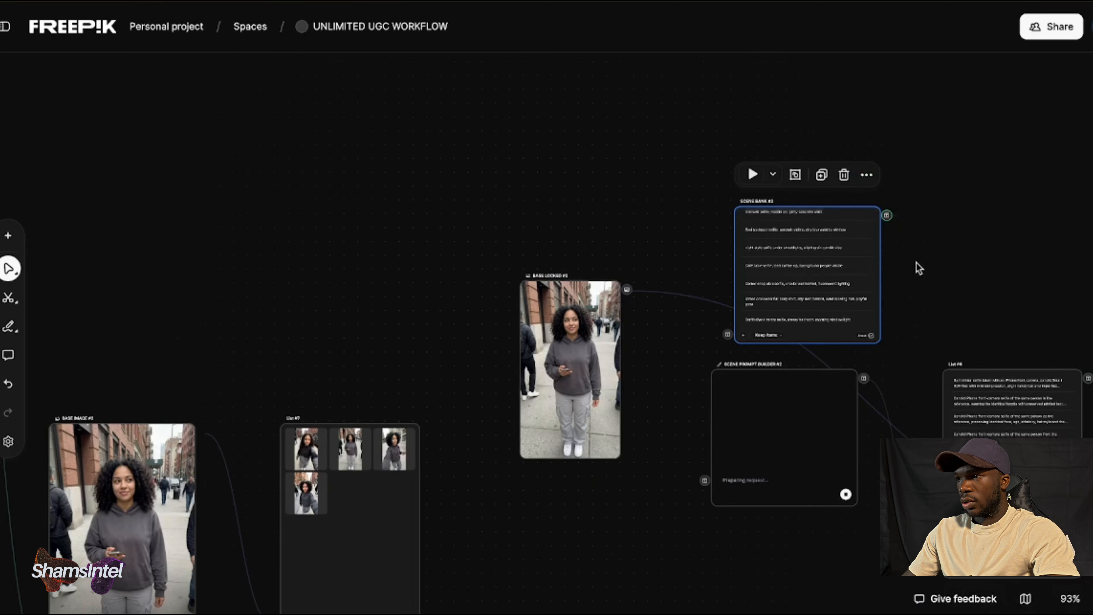
pyautogui.hscroll(13, 916, 263)
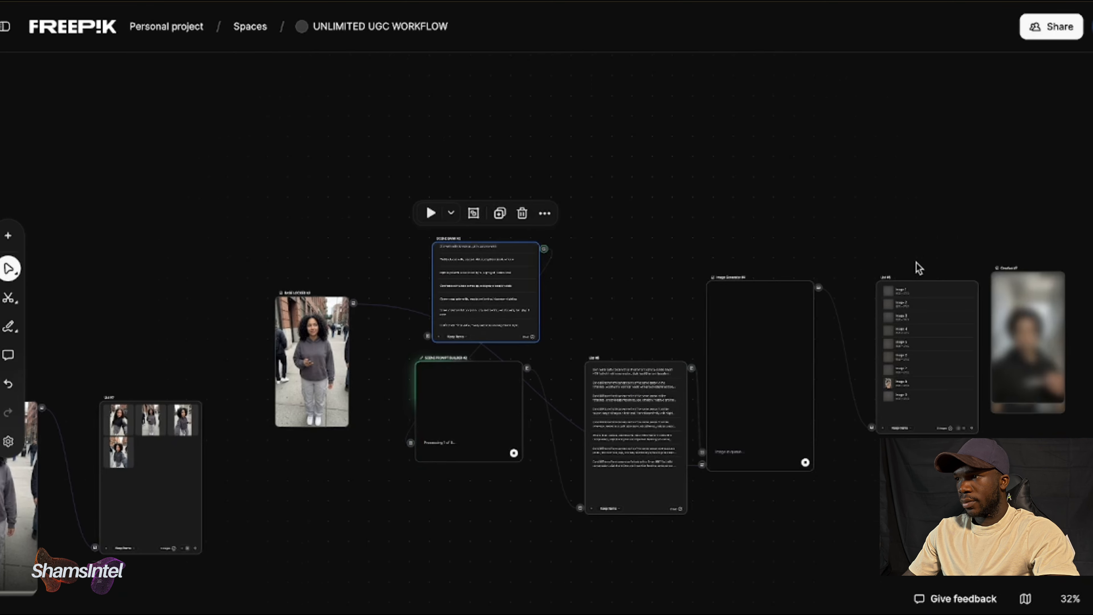
# Find the New group workflow, preview its BASE LOCKED headscarf portrait at full size, and close the preview
pyautogui.scroll(-12, 613, 232)
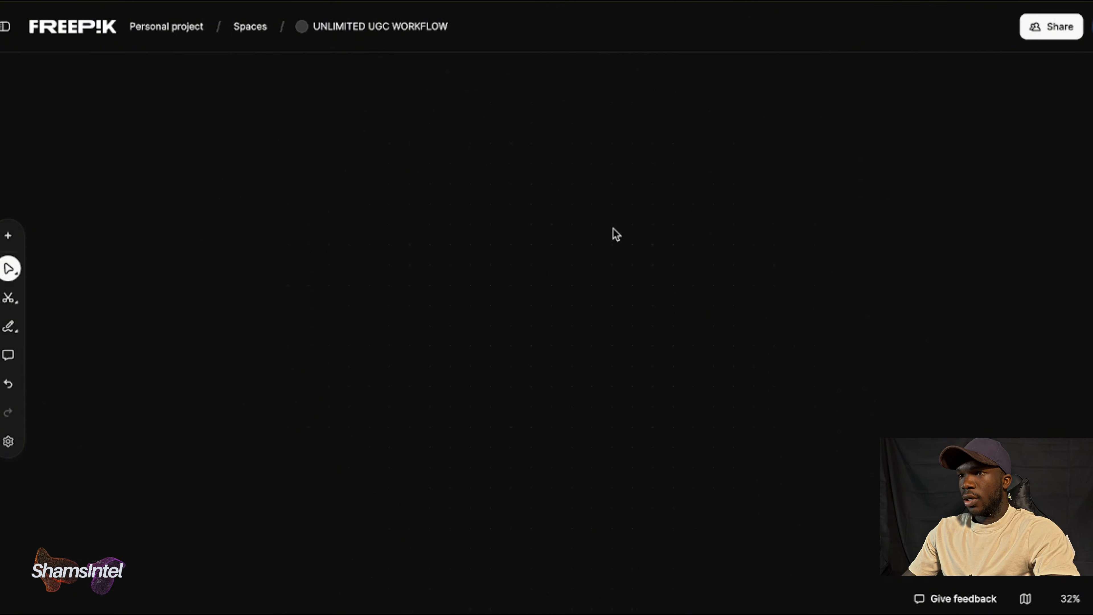
pyautogui.scroll(11, 613, 228)
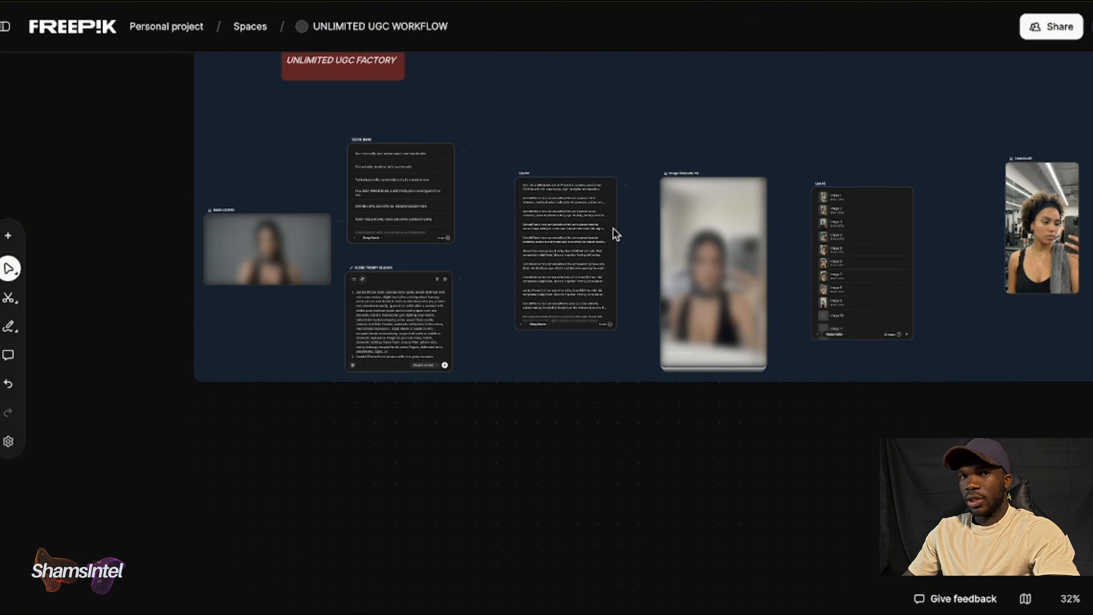
pyautogui.scroll(1, 568, 256)
pyautogui.scroll(-2, 569, 256)
pyautogui.hscroll(1, 568, 256)
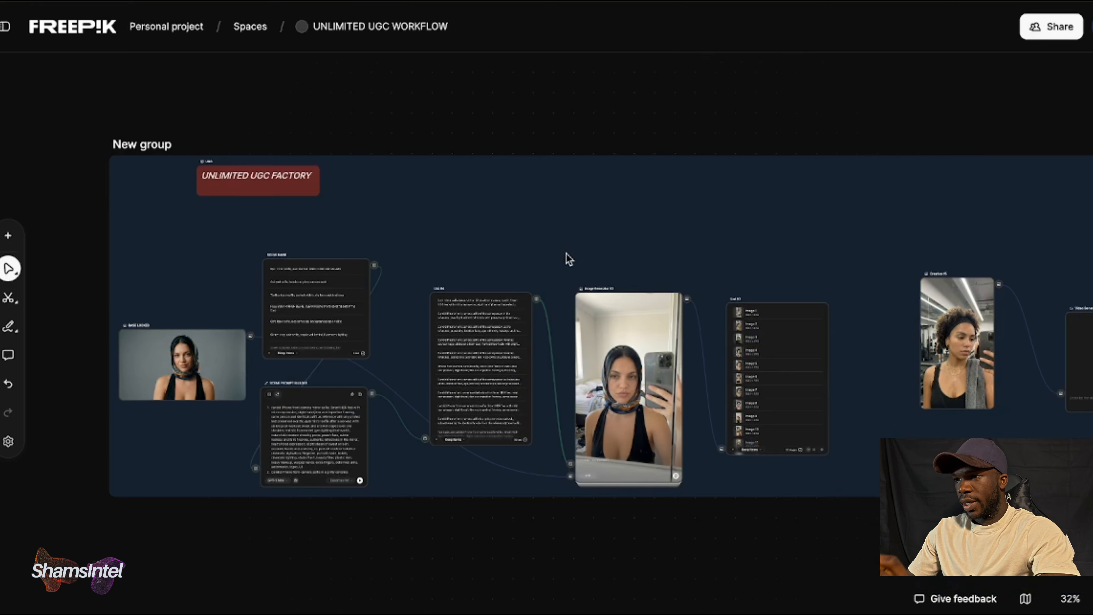
pyautogui.doubleClick(178, 360)
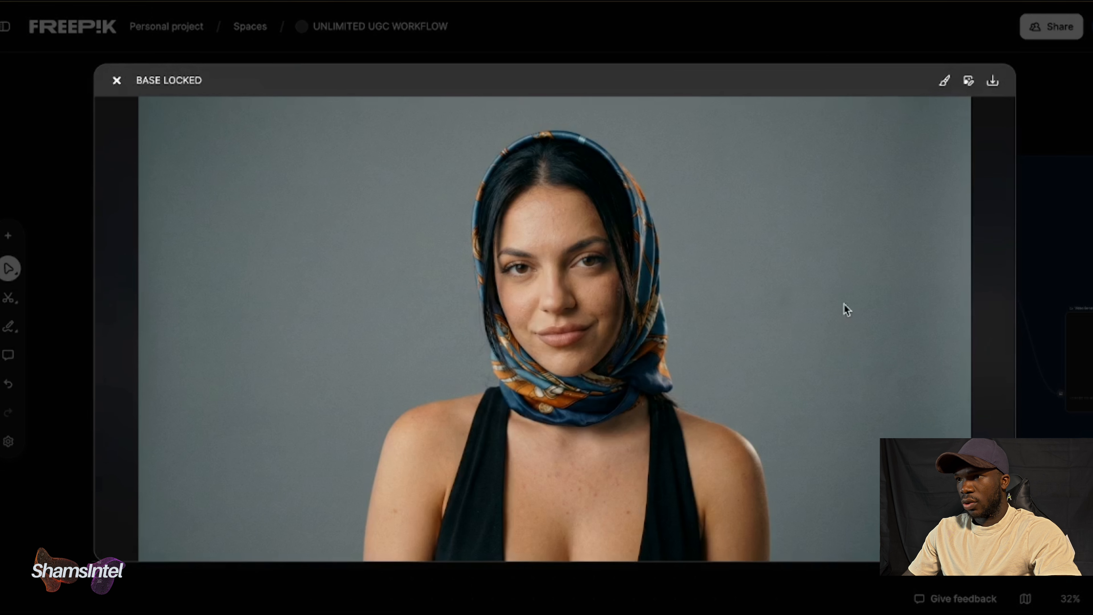
pyautogui.click(1078, 167)
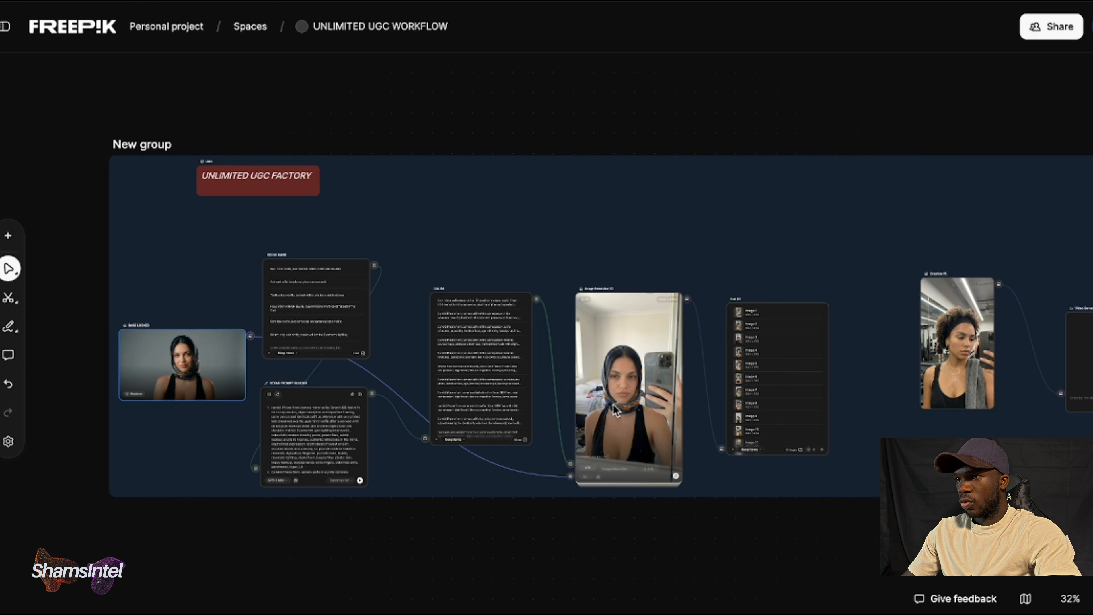
# Browse the gallery of Image Generator #3 to compare the headscarf character across scenes, and close it
pyautogui.click(585, 301)
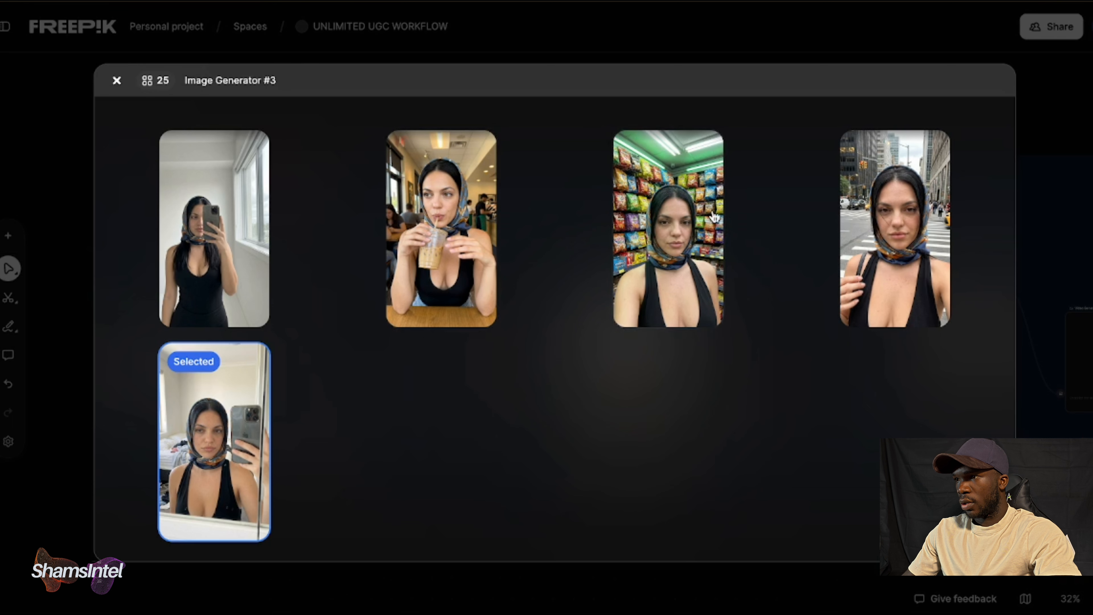
pyautogui.scroll(2, 715, 217)
pyautogui.scroll(7, 715, 216)
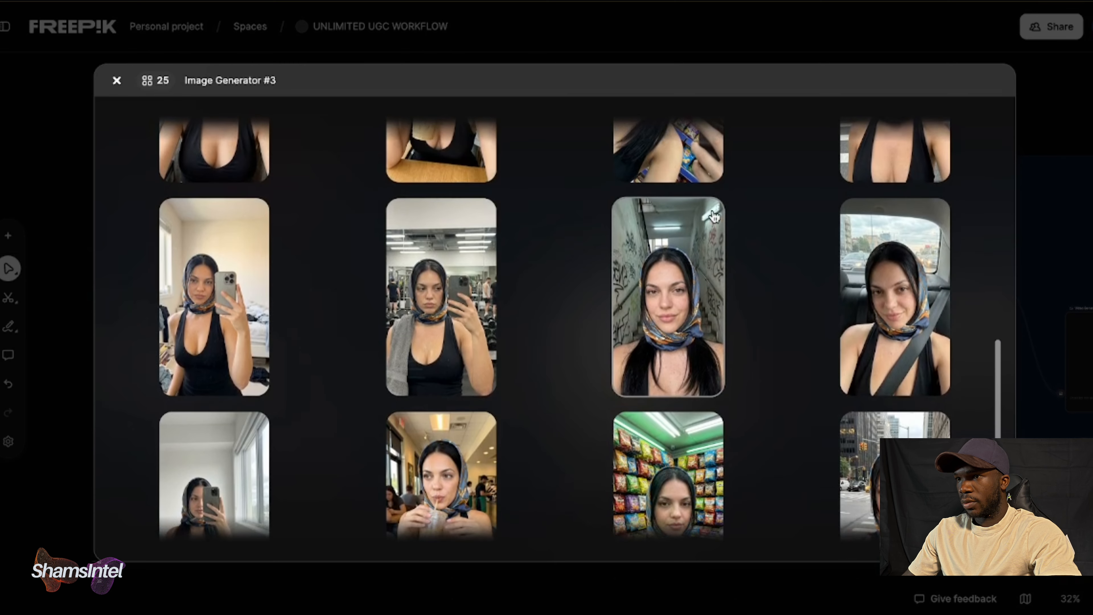
pyautogui.scroll(-3, 513, 298)
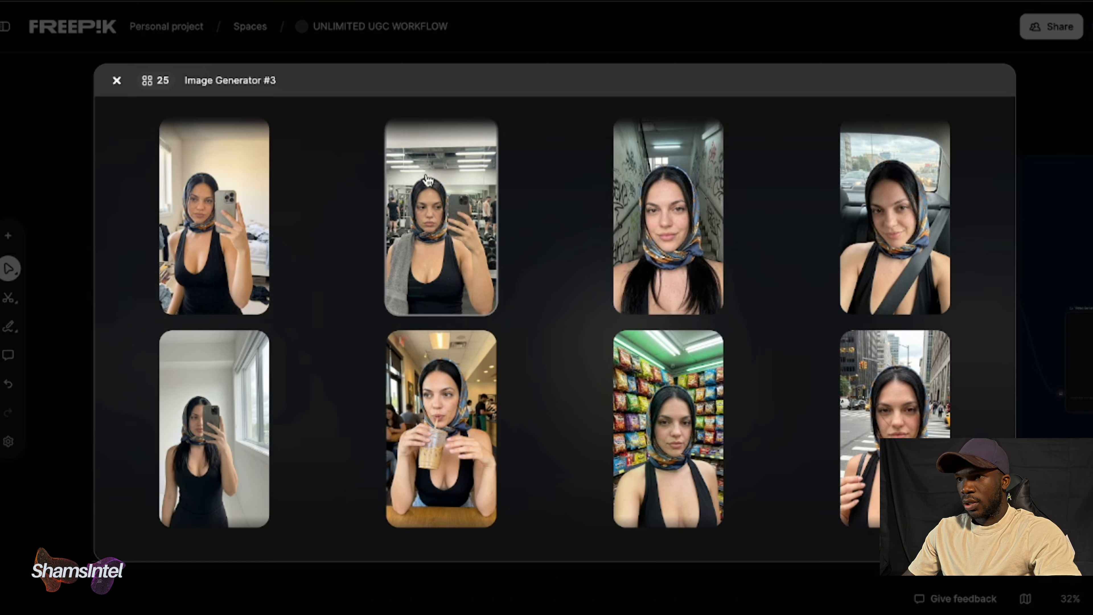
pyautogui.scroll(5, 235, 234)
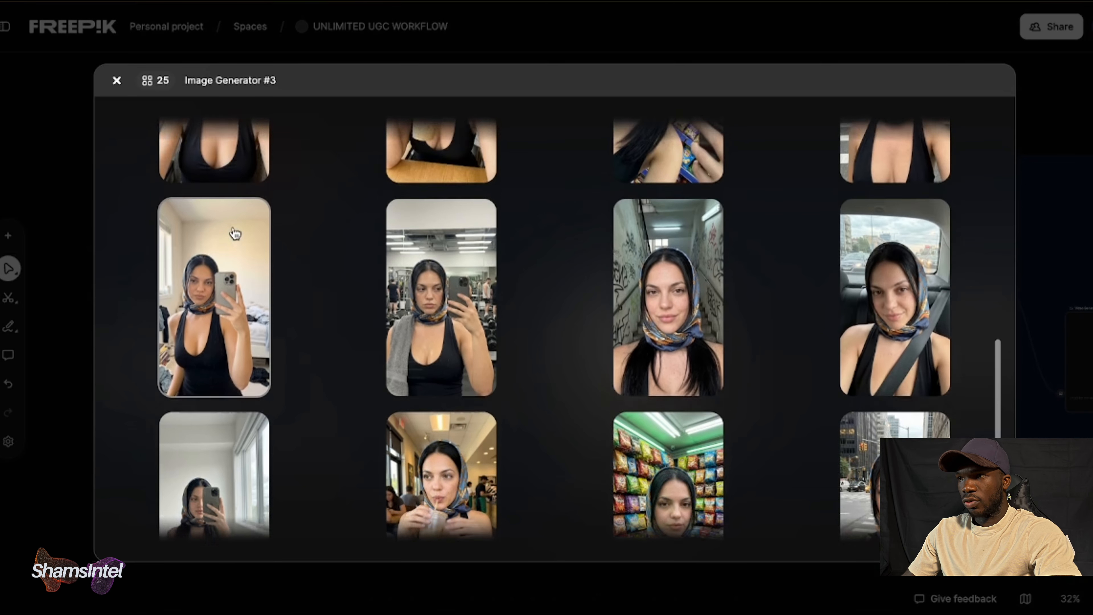
pyautogui.scroll(5, 661, 294)
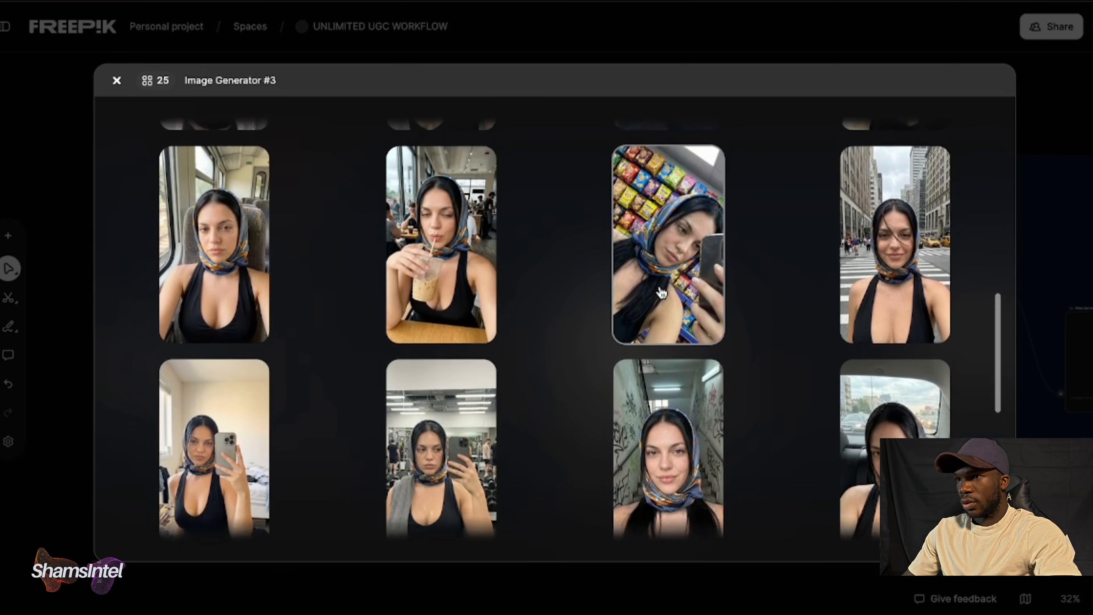
pyautogui.click(1055, 333)
# Pull the headscarf gym mirror selfie with the towel out of List #3 onto the canvas as a separate image
pyautogui.hscroll(10, 902, 274)
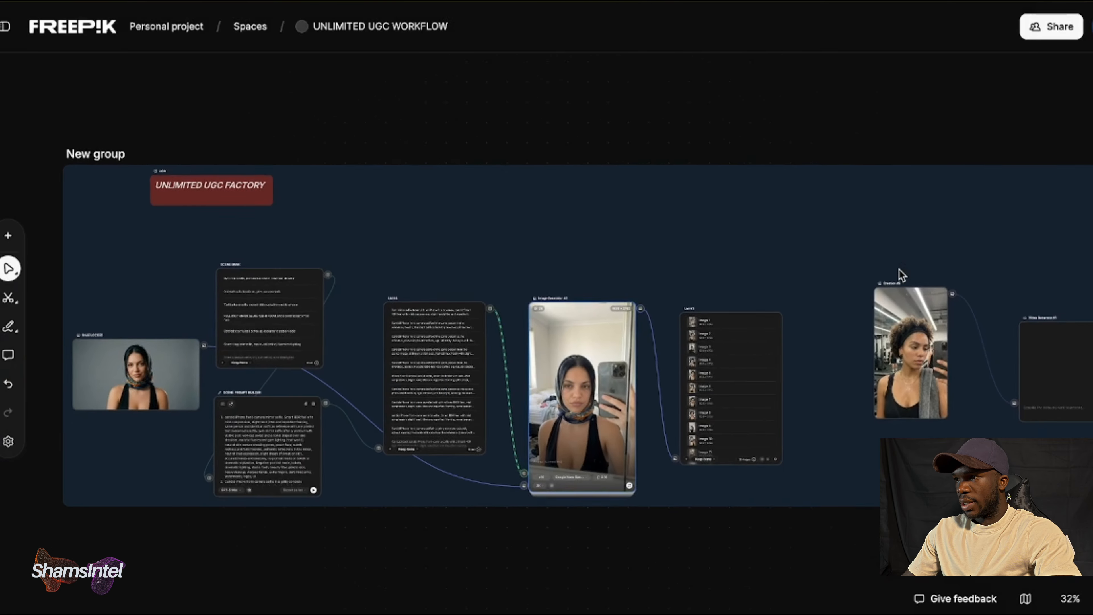
pyautogui.scroll(5, 615, 317)
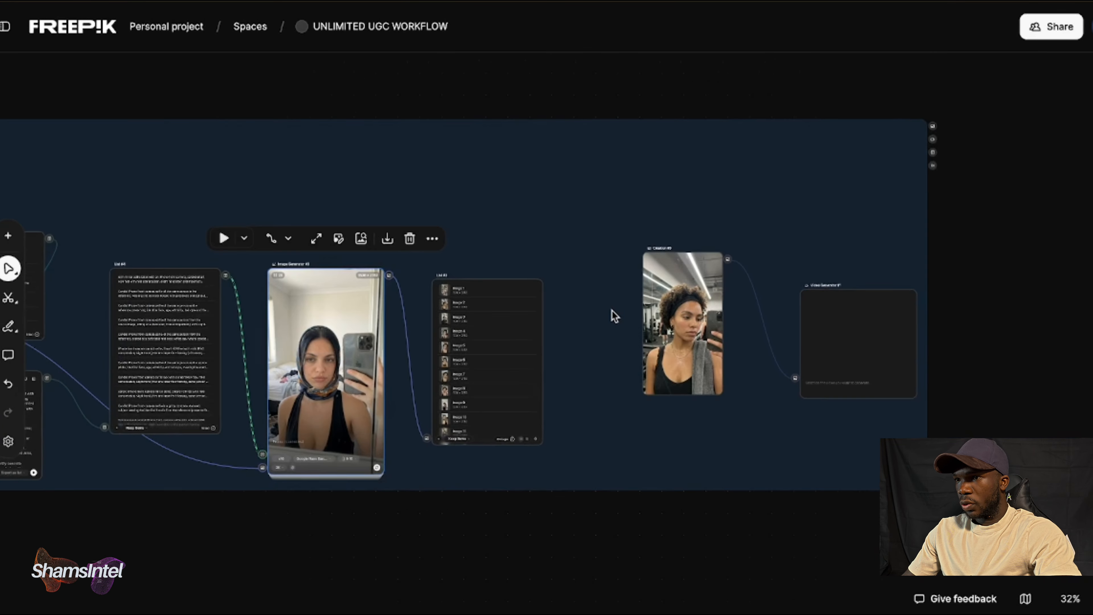
pyautogui.click(706, 315)
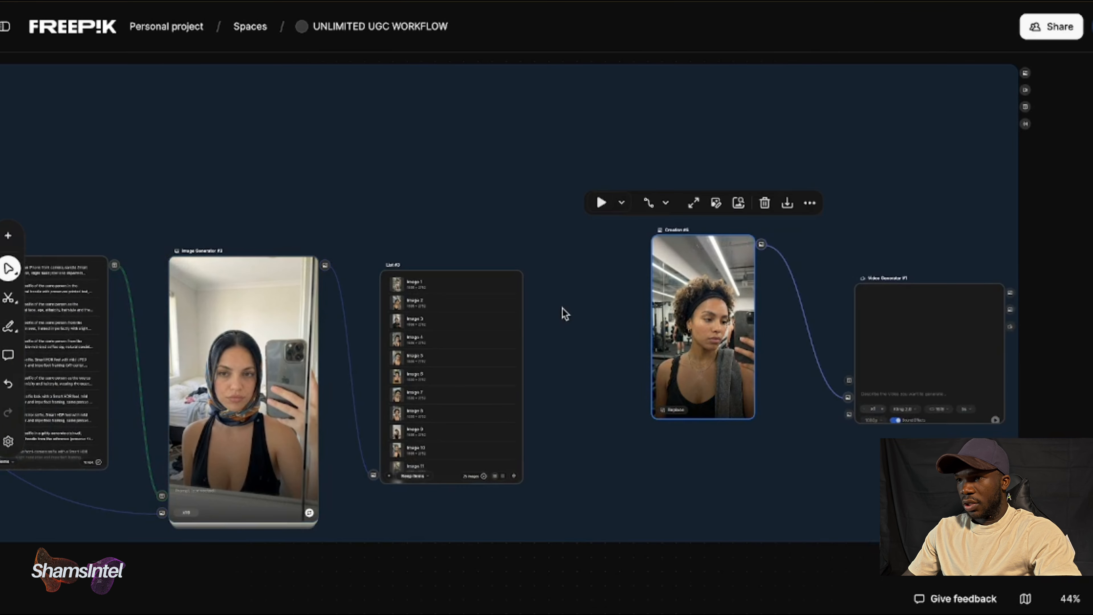
pyautogui.scroll(2, 564, 312)
pyautogui.scroll(4, 381, 356)
pyautogui.scroll(-15, 381, 357)
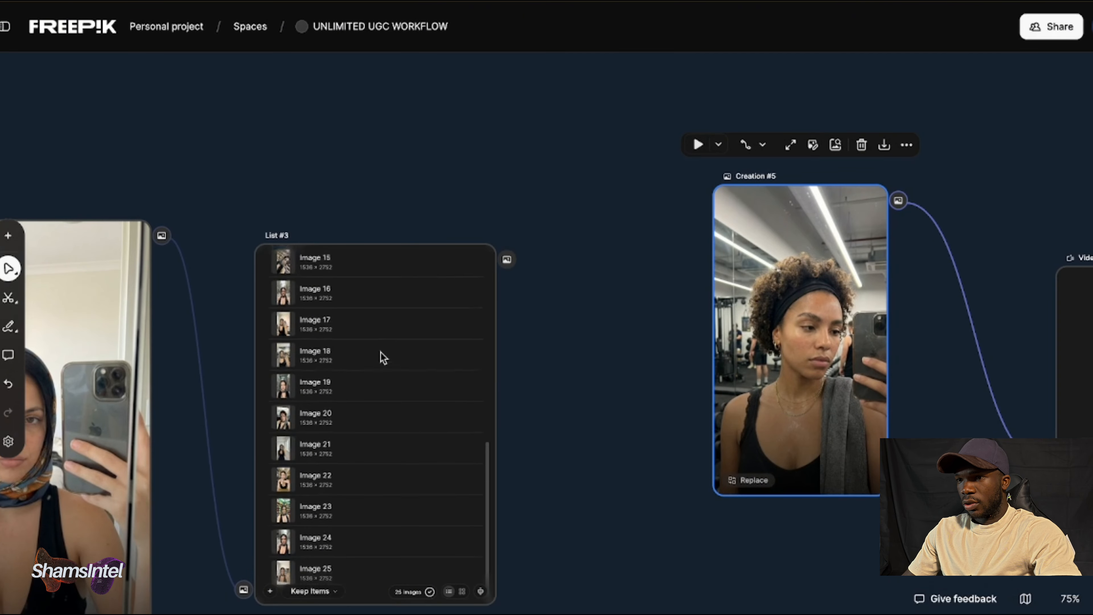
pyautogui.scroll(5, 338, 314)
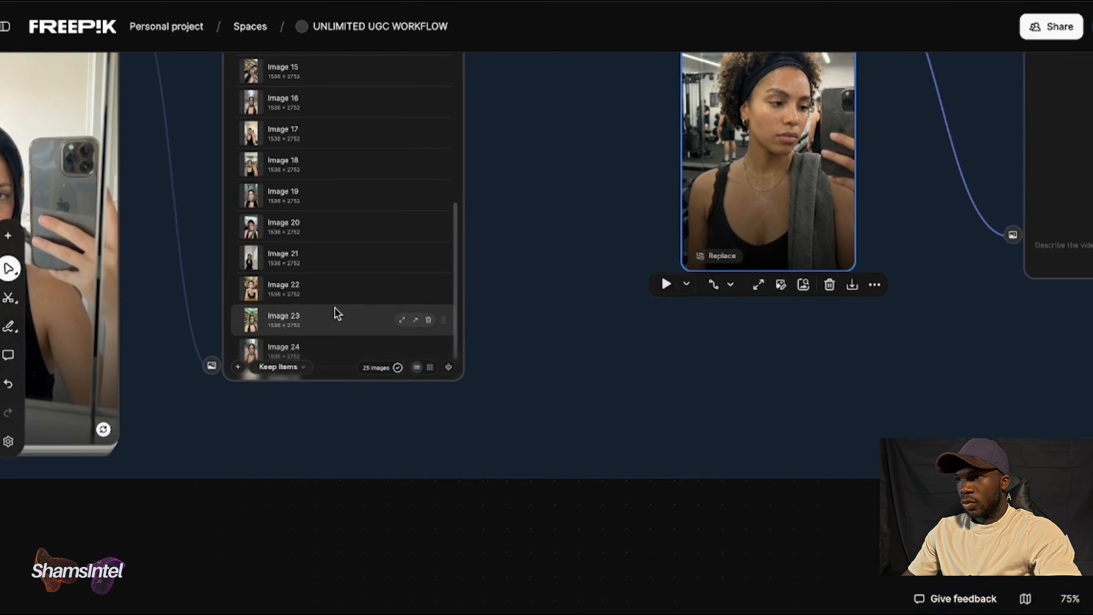
pyautogui.scroll(2, 242, 408)
pyautogui.scroll(1, 361, 321)
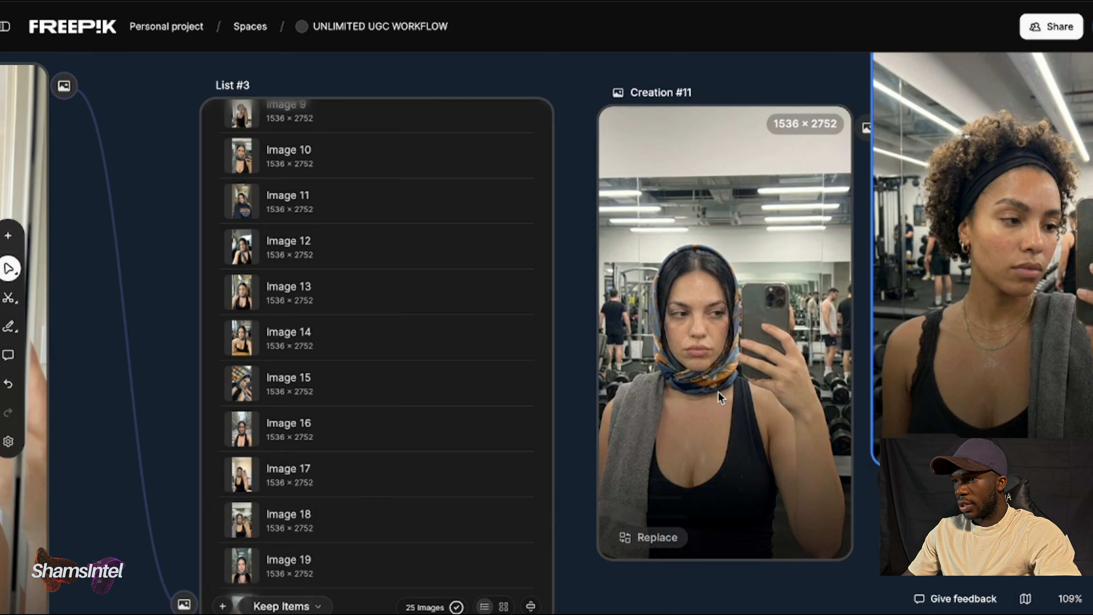
# Delete the curly-haired gym selfie, connect the headscarf gym selfie to Video Generator #1's image input, and place it closer to the generator
pyautogui.hscroll(6, 718, 391)
pyautogui.scroll(-5, 613, 499)
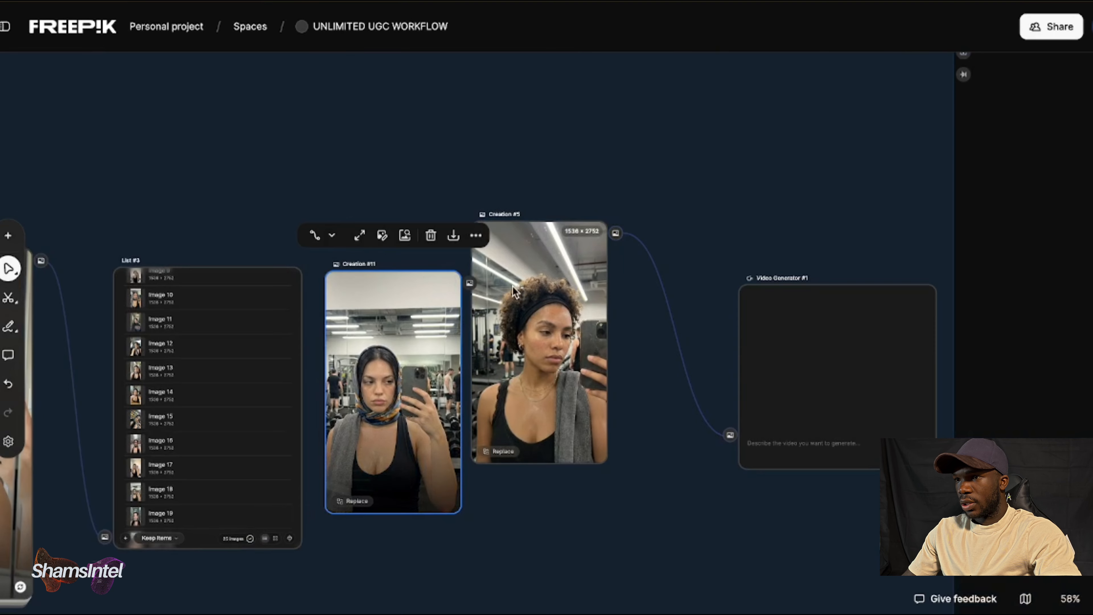
pyautogui.click(546, 260)
pyautogui.press('Delete')
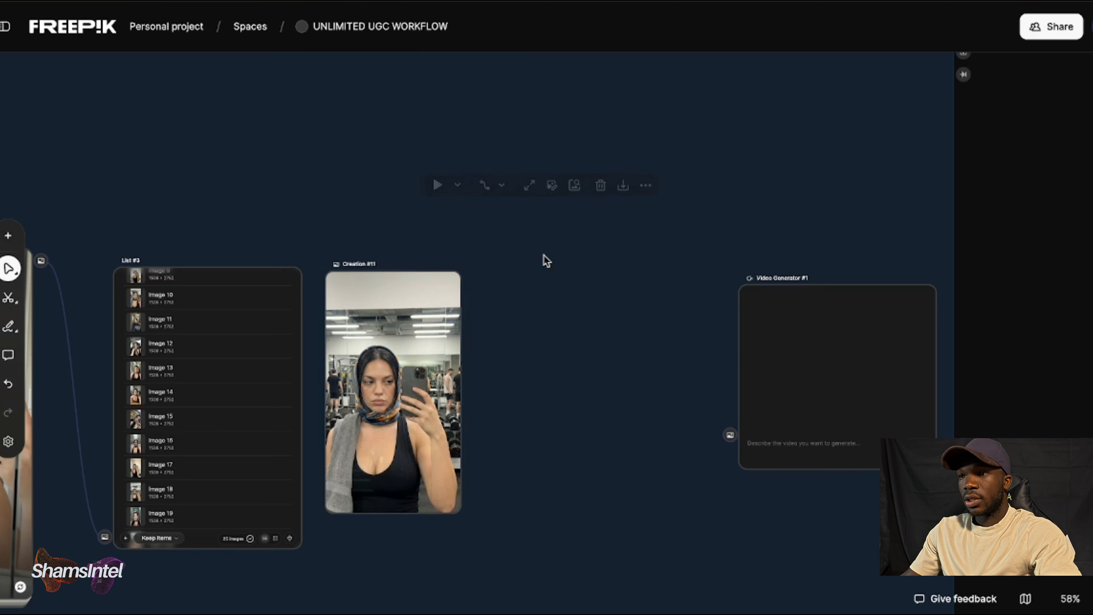
pyautogui.click(457, 288)
pyautogui.moveTo(471, 282); pyautogui.dragTo(731, 434)
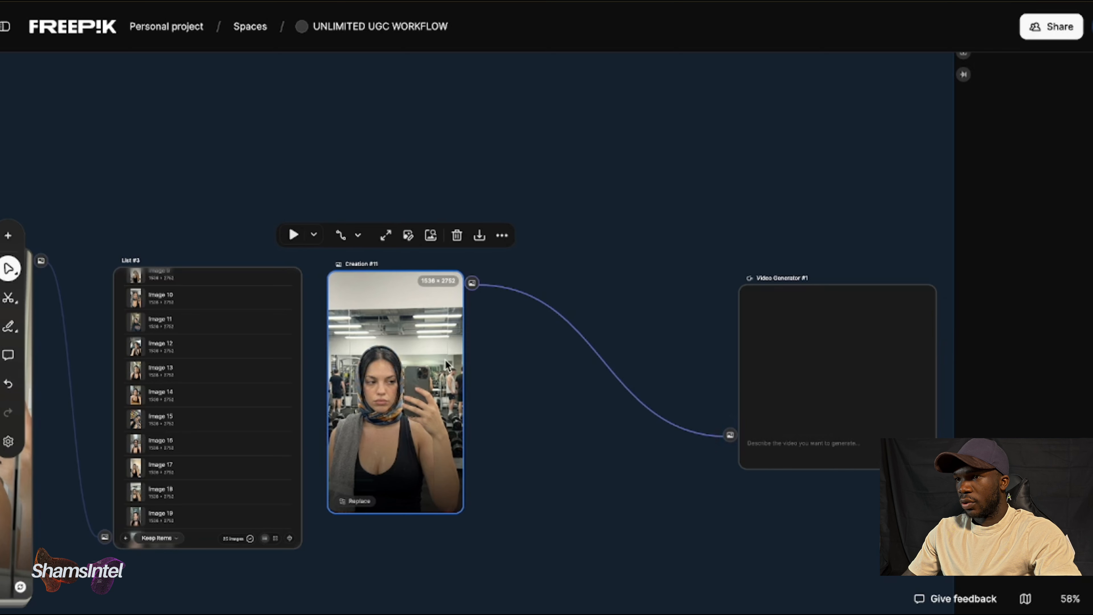
pyautogui.moveTo(454, 378); pyautogui.dragTo(660, 373)
# Set the aspect ratio of Video Generator #1 to 9:16
pyautogui.click(795, 350)
pyautogui.scroll(5, 795, 350)
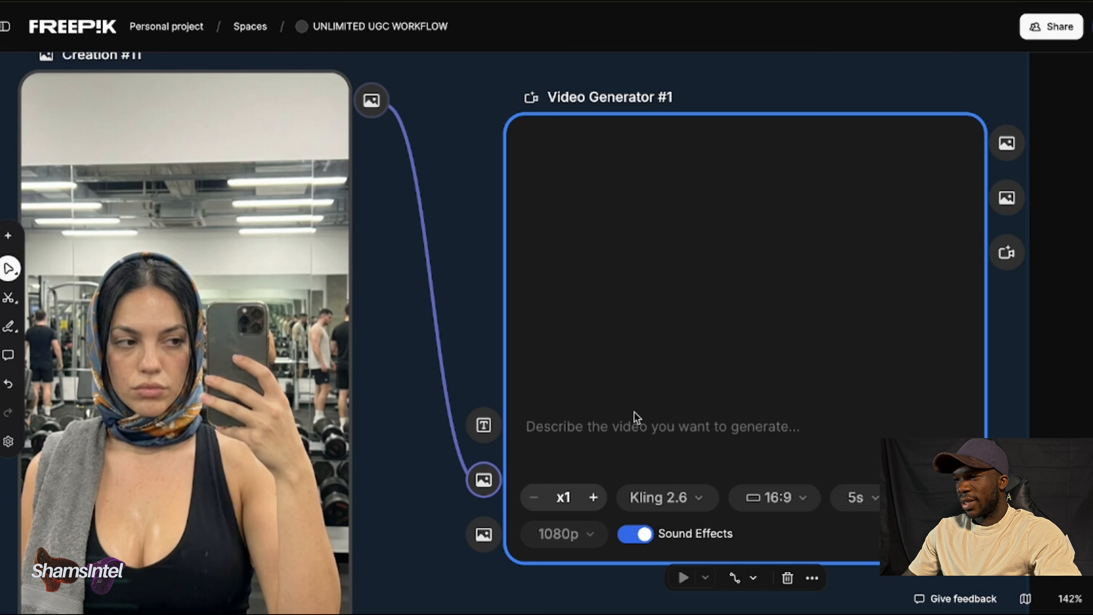
pyautogui.click(769, 509)
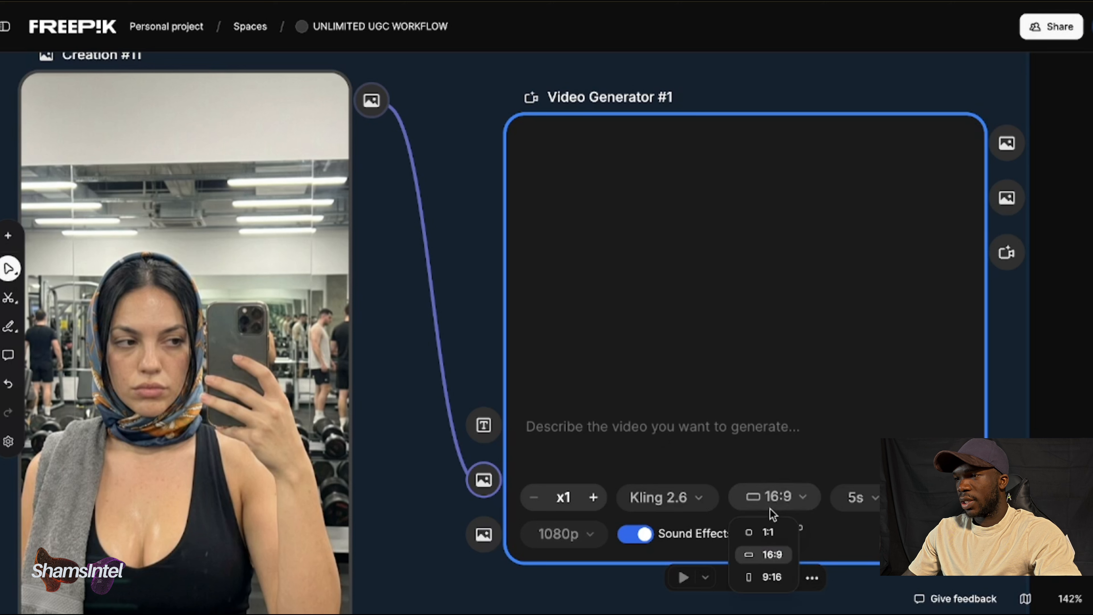
pyautogui.click(769, 580)
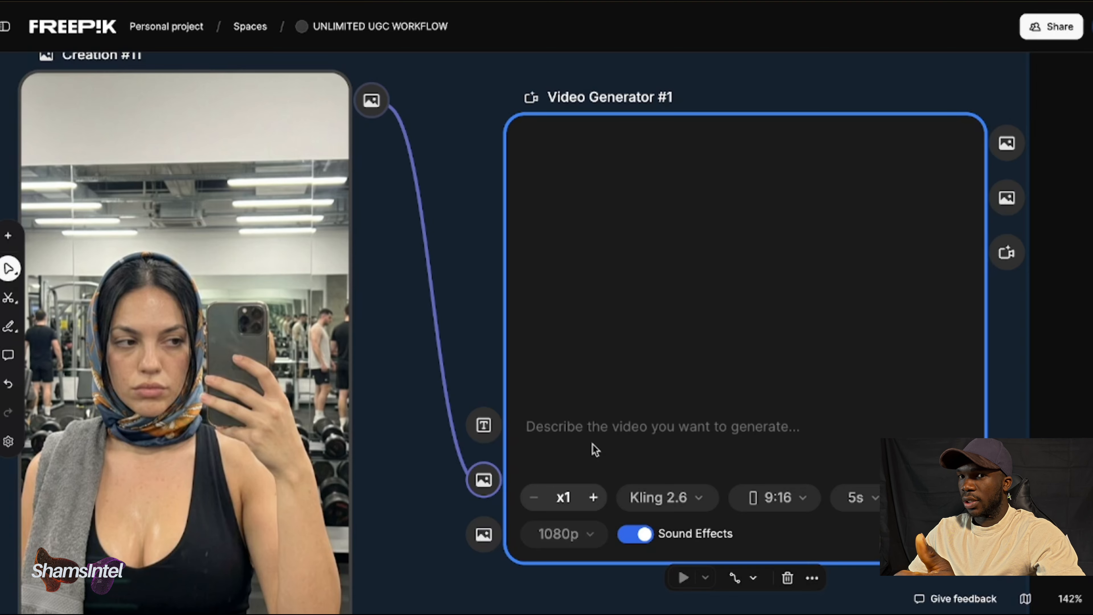
# Enter the prompt "the model says, I just finished my workout and I'm not even real" in Video Generator #1
pyautogui.write('the ')
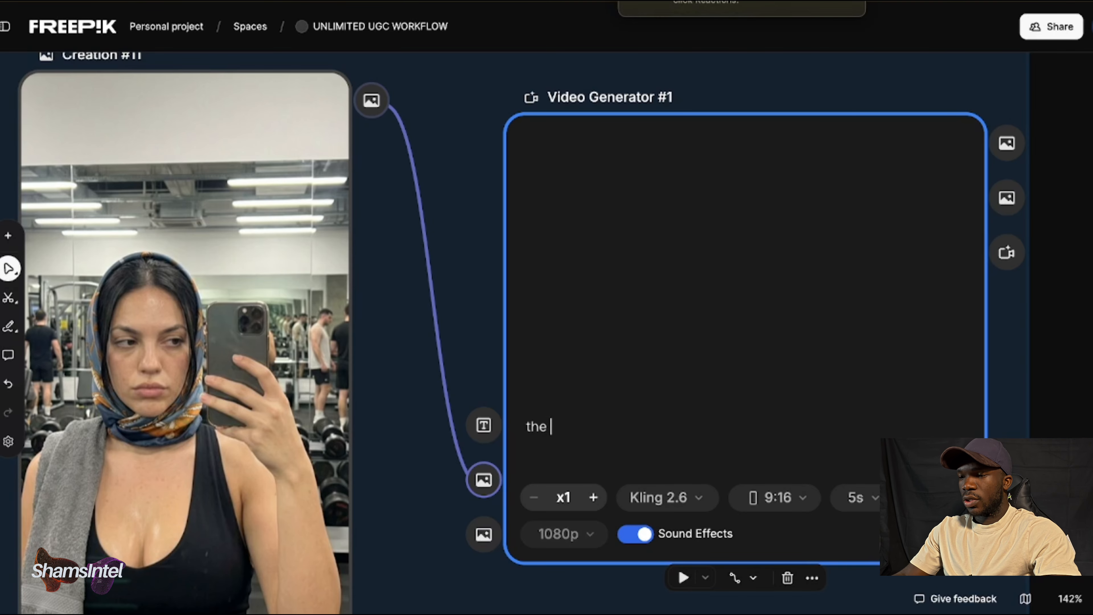
pyautogui.write('model says, I just finished my work')
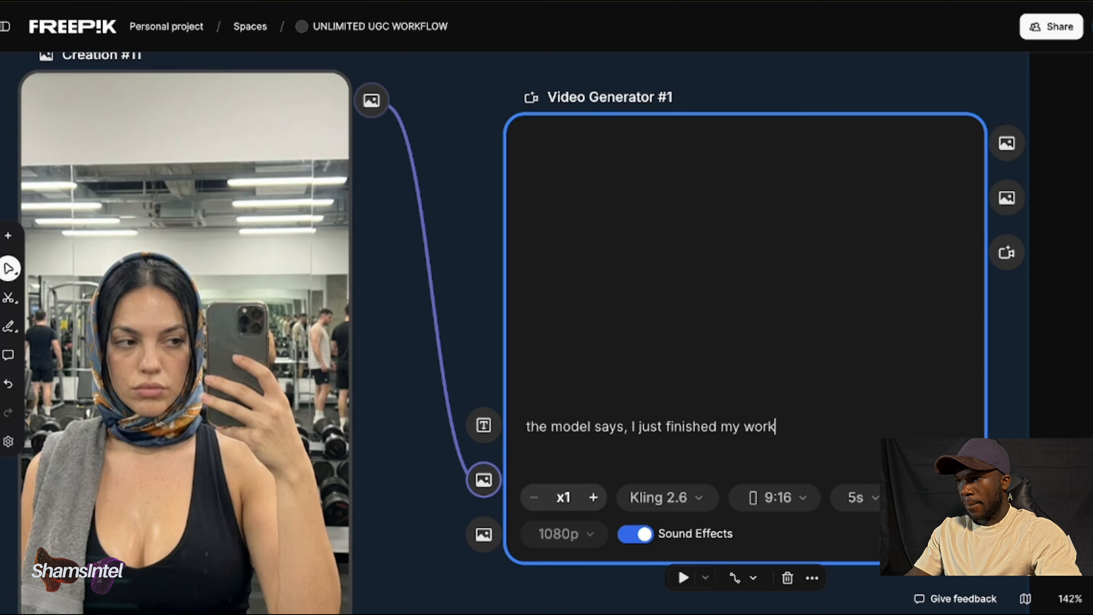
pyautogui.write("out and I'm not even real")
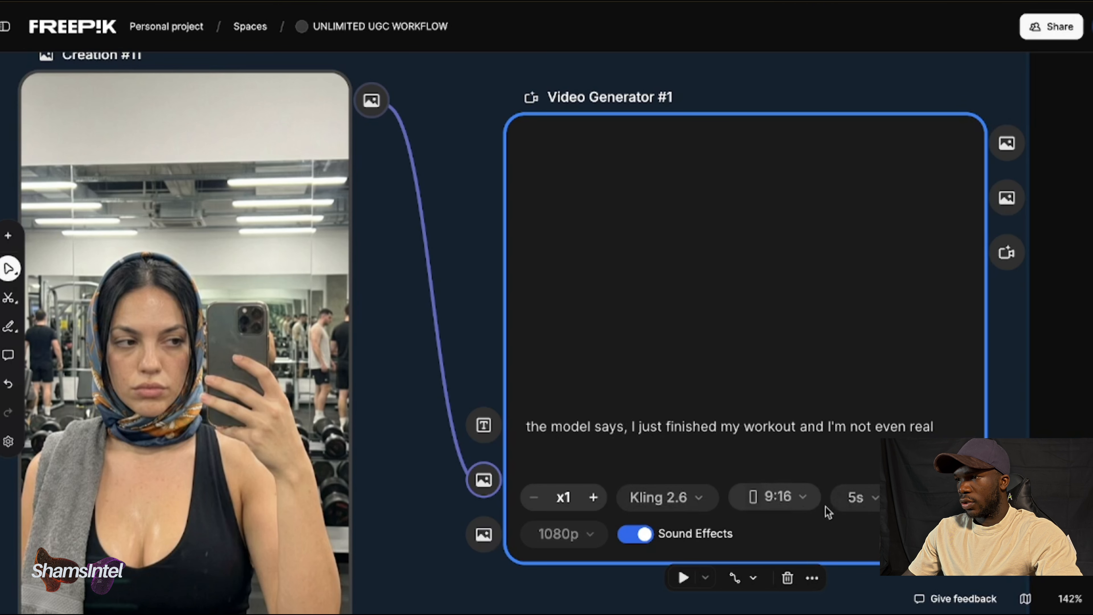
# Keep the video duration at 5s and run Video Generator #1
pyautogui.click(850, 504)
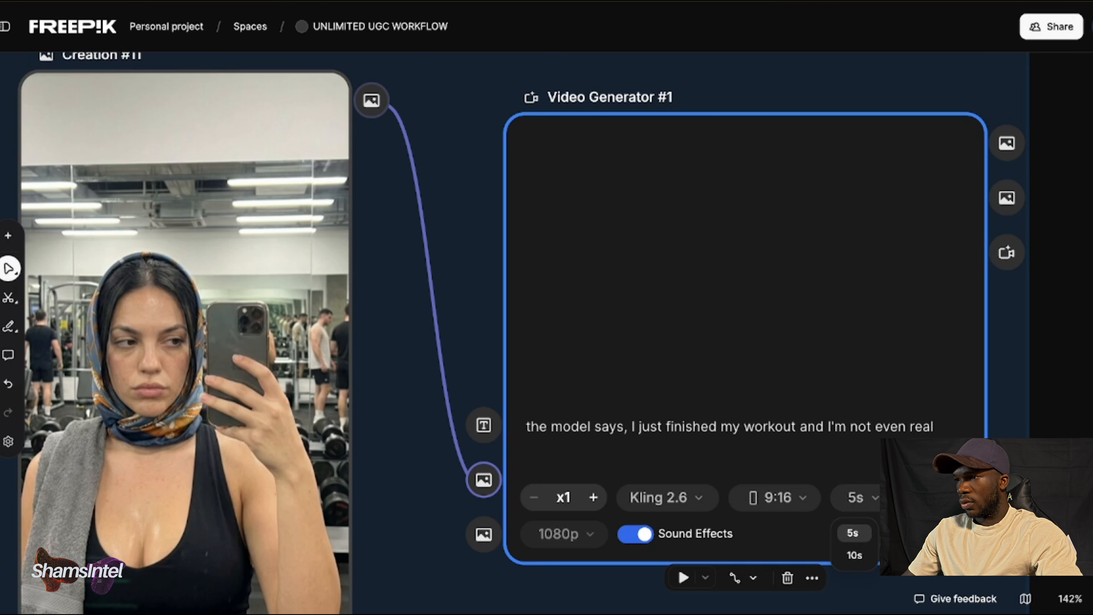
pyautogui.click(853, 534)
pyautogui.scroll(-5, 755, 435)
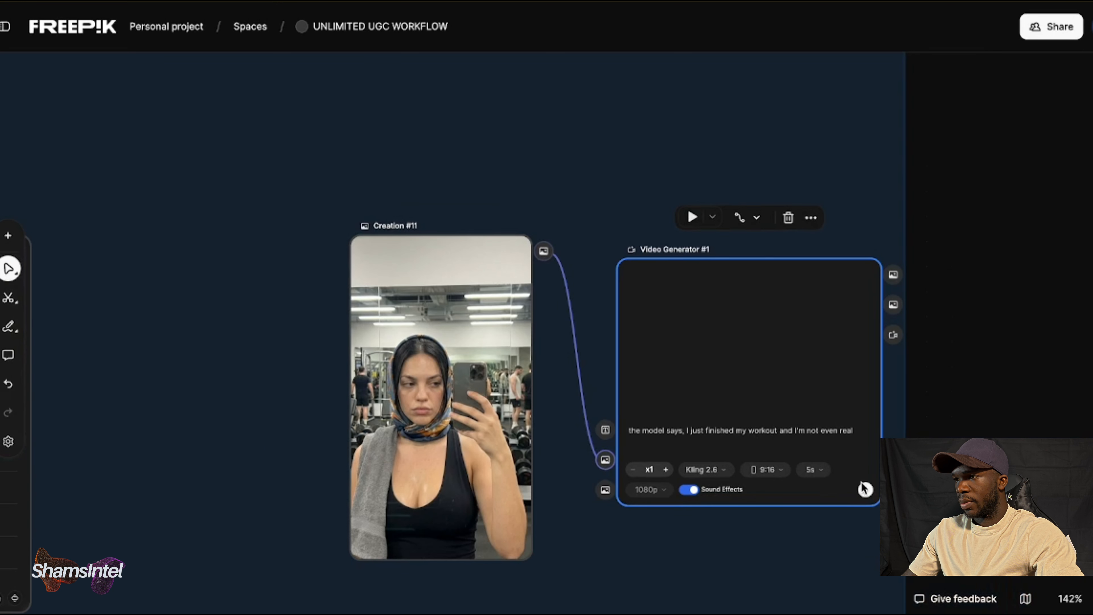
pyautogui.scroll(-2, 862, 484)
pyautogui.click(843, 479)
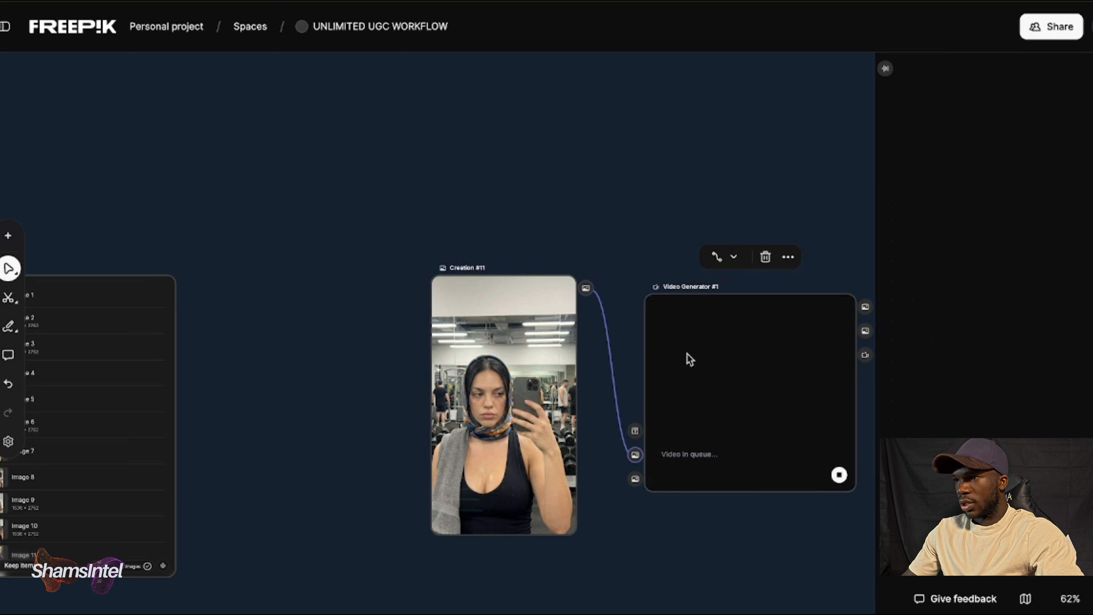
# Examine the second workflow below the UGC factory, from the curly-haired base character through its scene prompts to the image generator and list
pyautogui.scroll(-10, 685, 358)
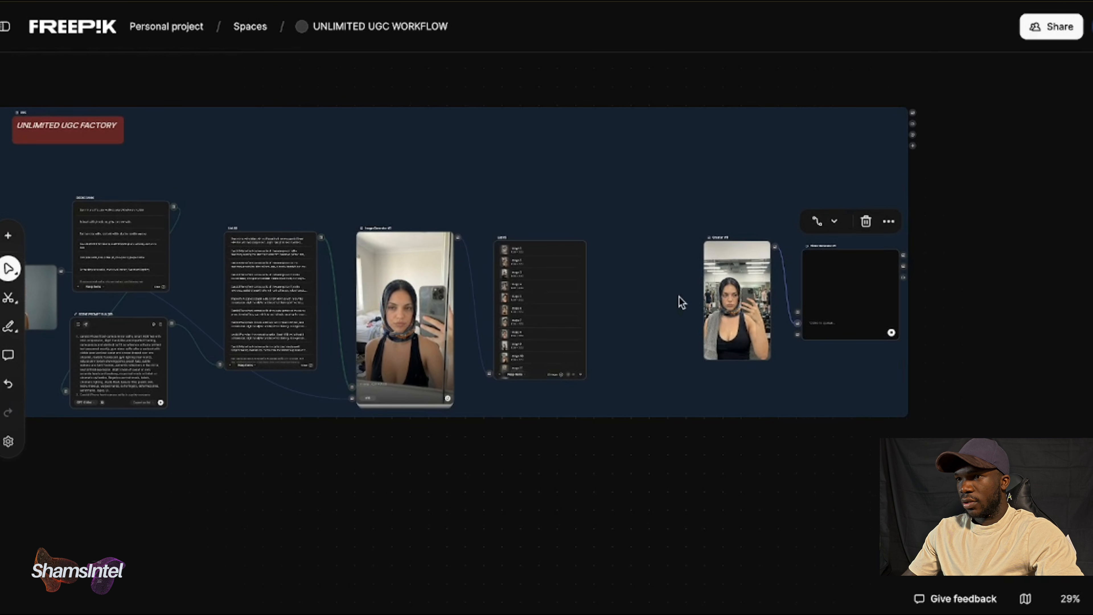
pyautogui.hscroll(-10, 396, 354)
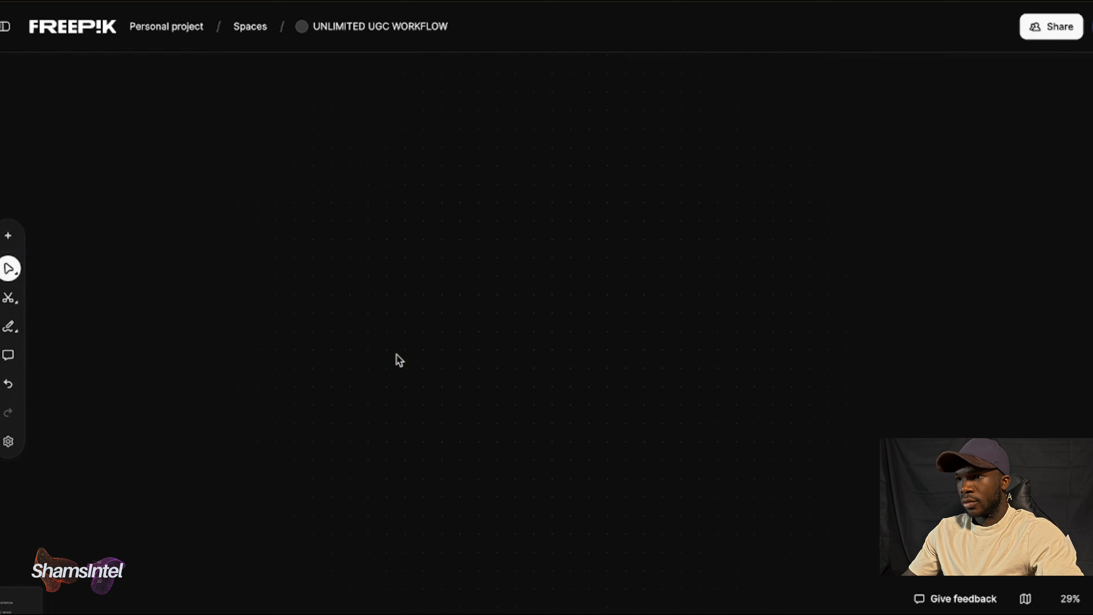
pyautogui.scroll(-10, 397, 355)
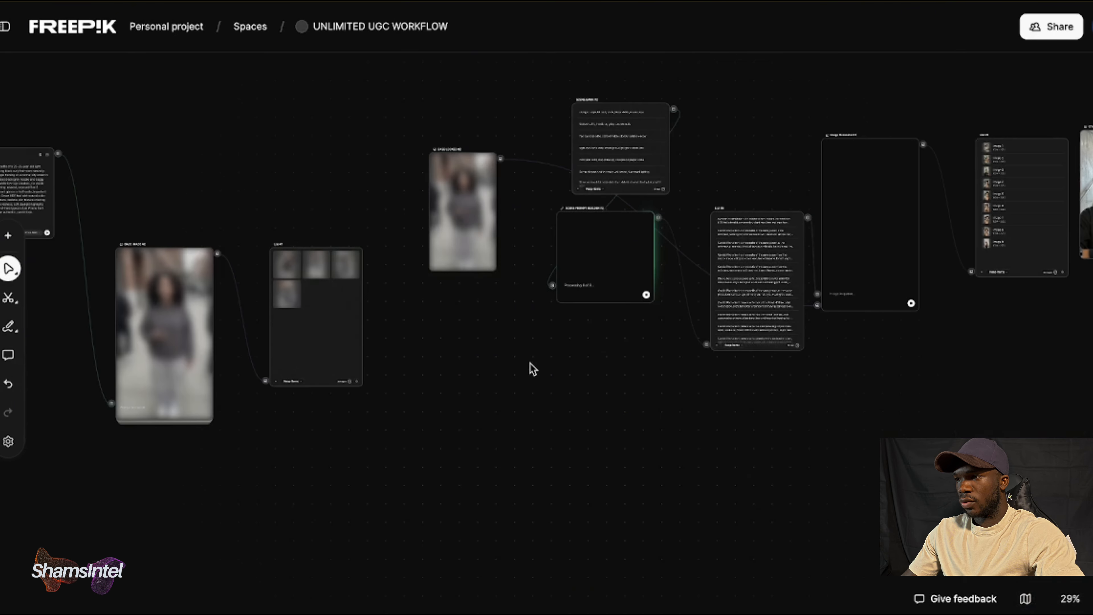
pyautogui.hscroll(5, 530, 364)
pyautogui.scroll(5, 530, 364)
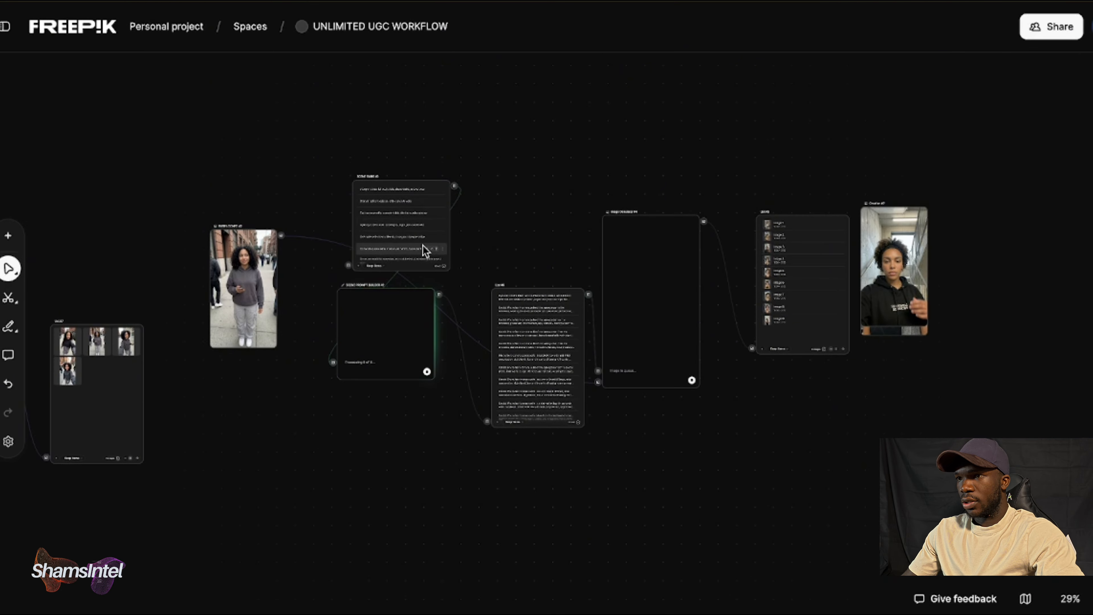
pyautogui.hscroll(-3, 500, 341)
pyautogui.scroll(2, 501, 340)
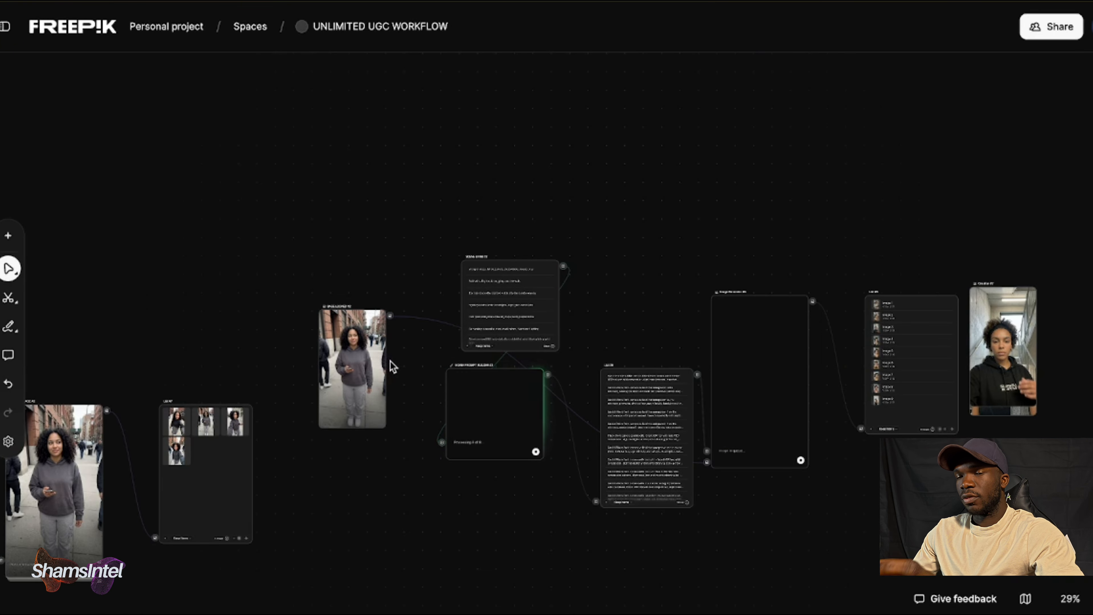
pyautogui.scroll(7, 391, 366)
pyautogui.hscroll(4, 391, 366)
pyautogui.scroll(-2, 740, 509)
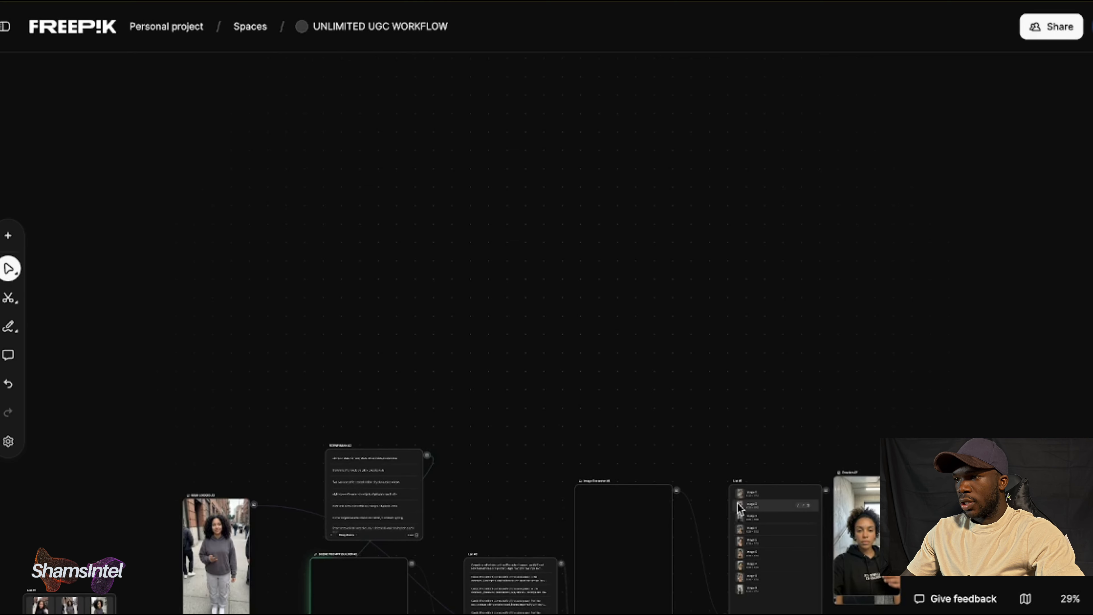
pyautogui.scroll(-6, 737, 502)
pyautogui.hscroll(-2, 728, 424)
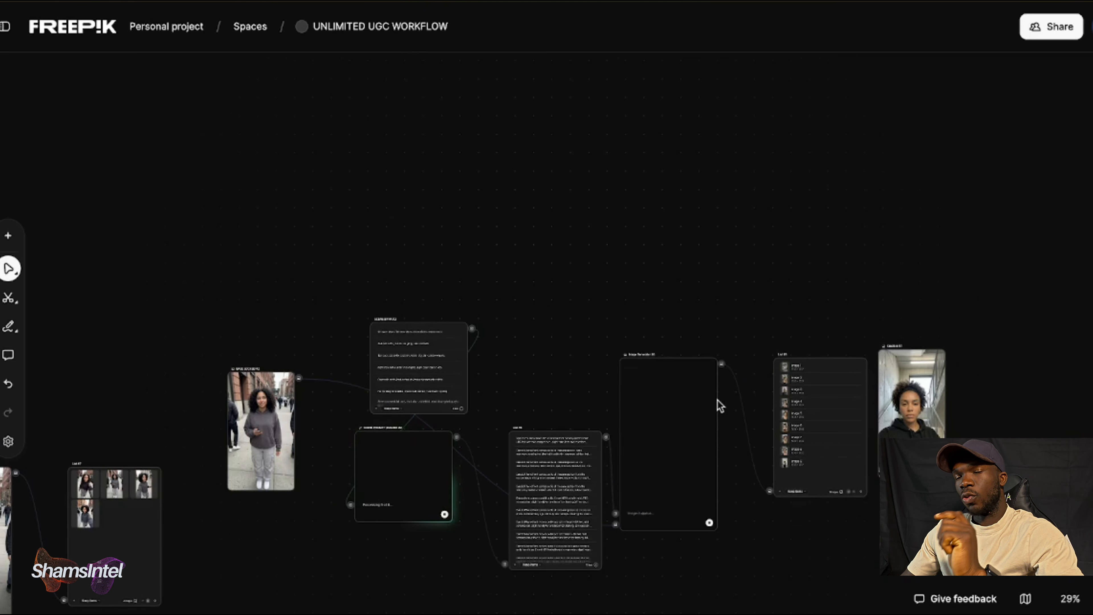